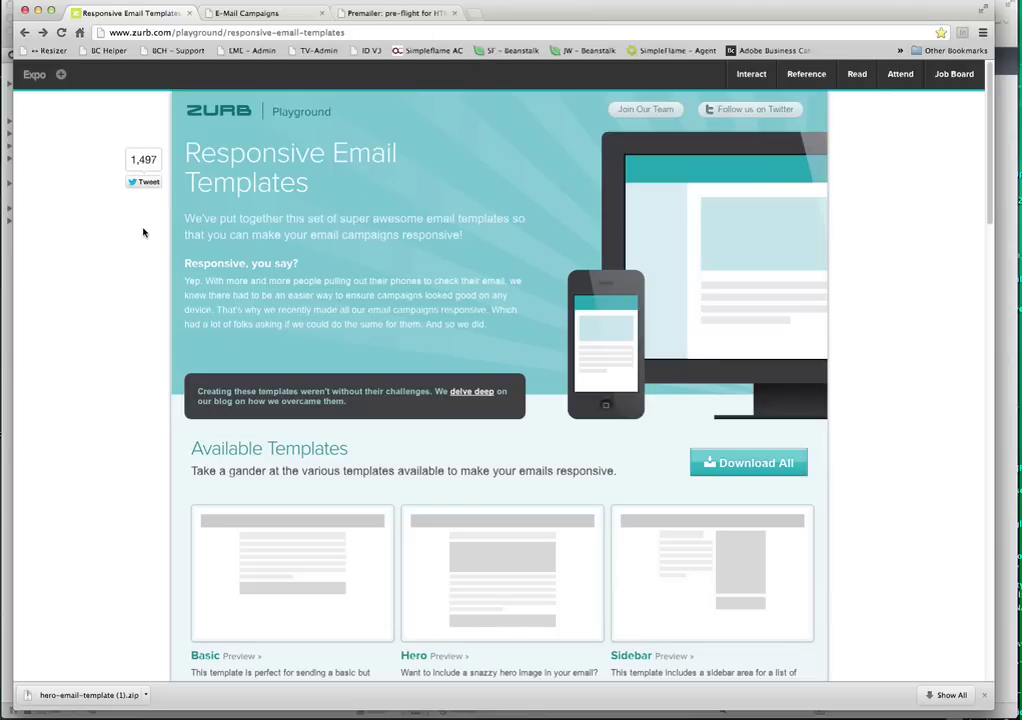
Step: Browse the available responsive email templates and open the preview of the Hero template
{"action": "scroll", "coordinate": [143, 232], "scroll_direction": "down", "scroll_amount": 5}
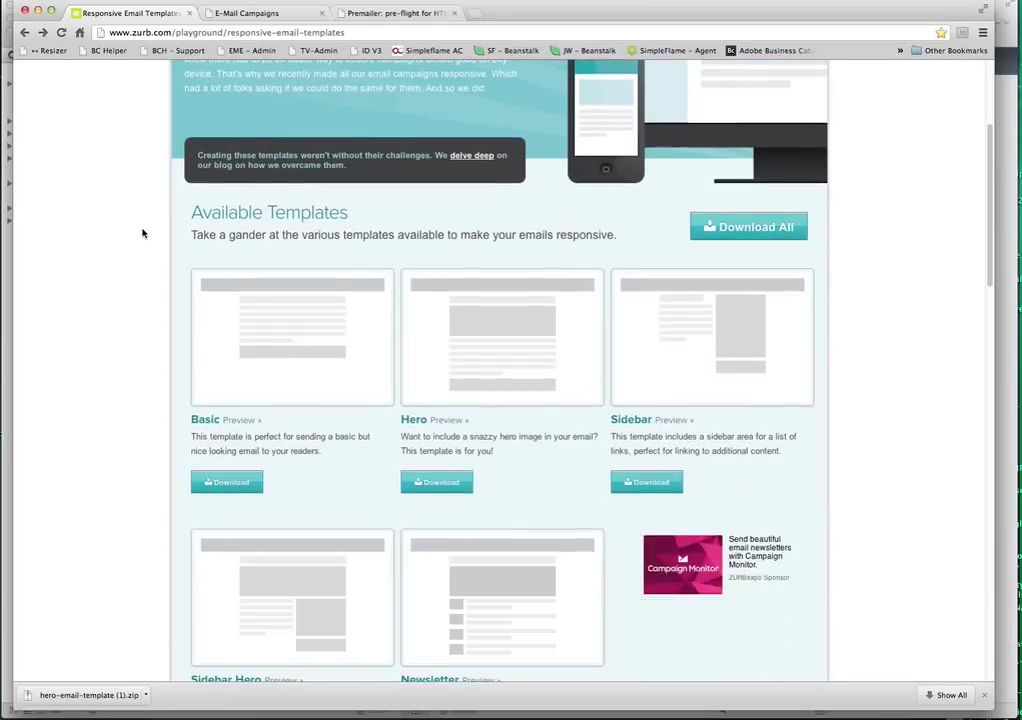
{"action": "scroll", "coordinate": [358, 167], "scroll_direction": "up", "scroll_amount": 5}
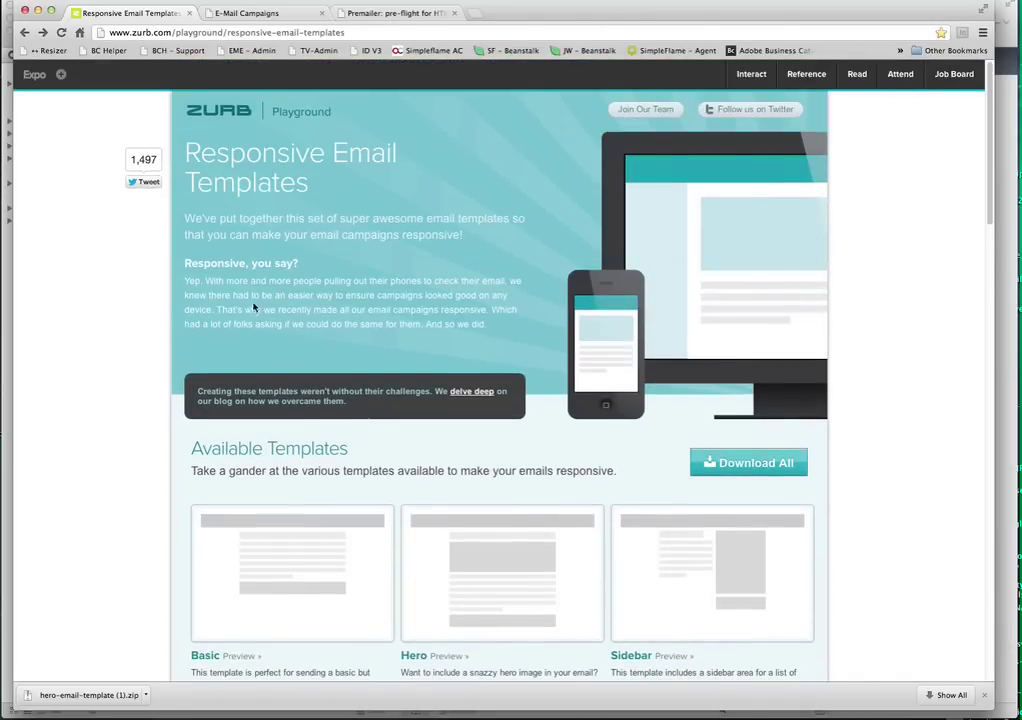
{"action": "scroll", "coordinate": [253, 310], "scroll_direction": "down", "scroll_amount": 5}
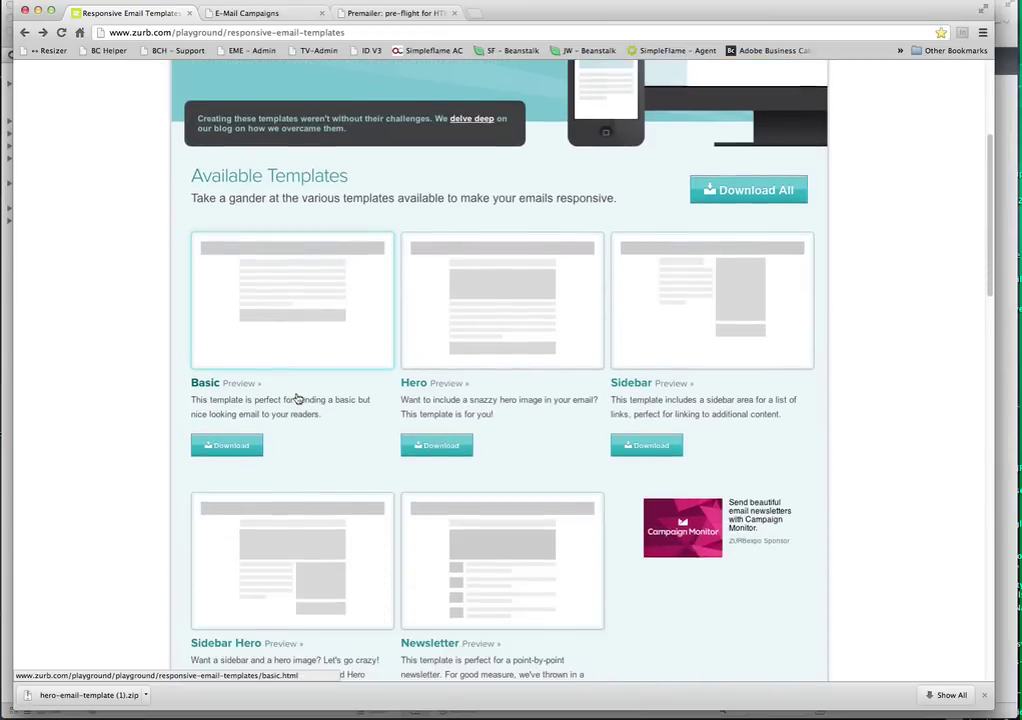
{"action": "scroll", "coordinate": [297, 398], "scroll_direction": "down", "scroll_amount": 1}
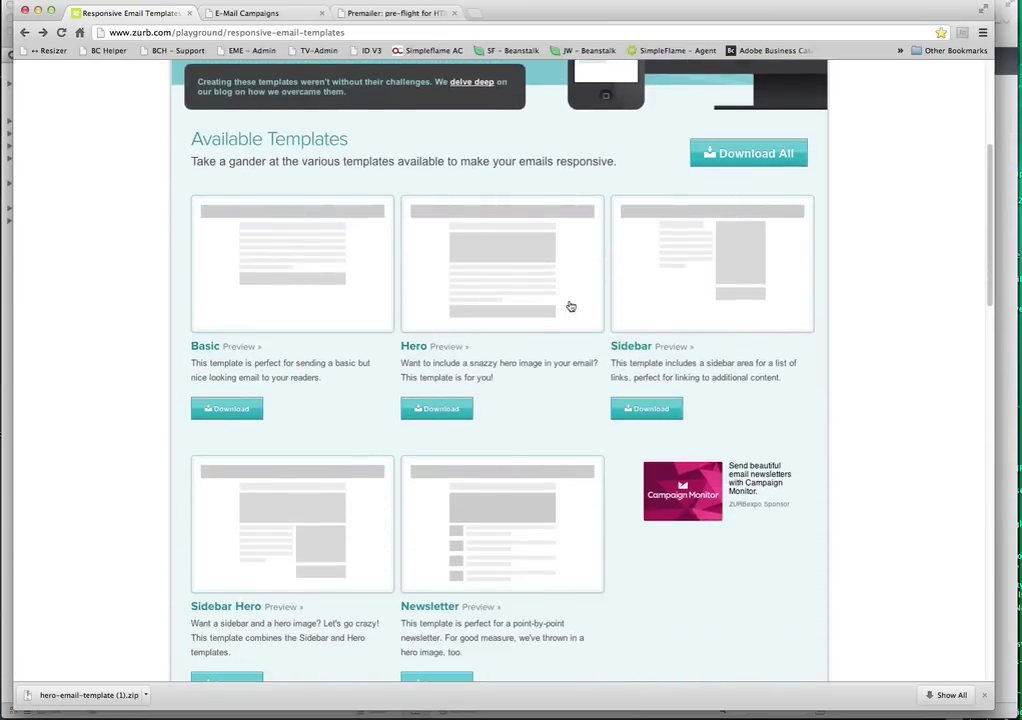
{"action": "left_click", "coordinate": [421, 350]}
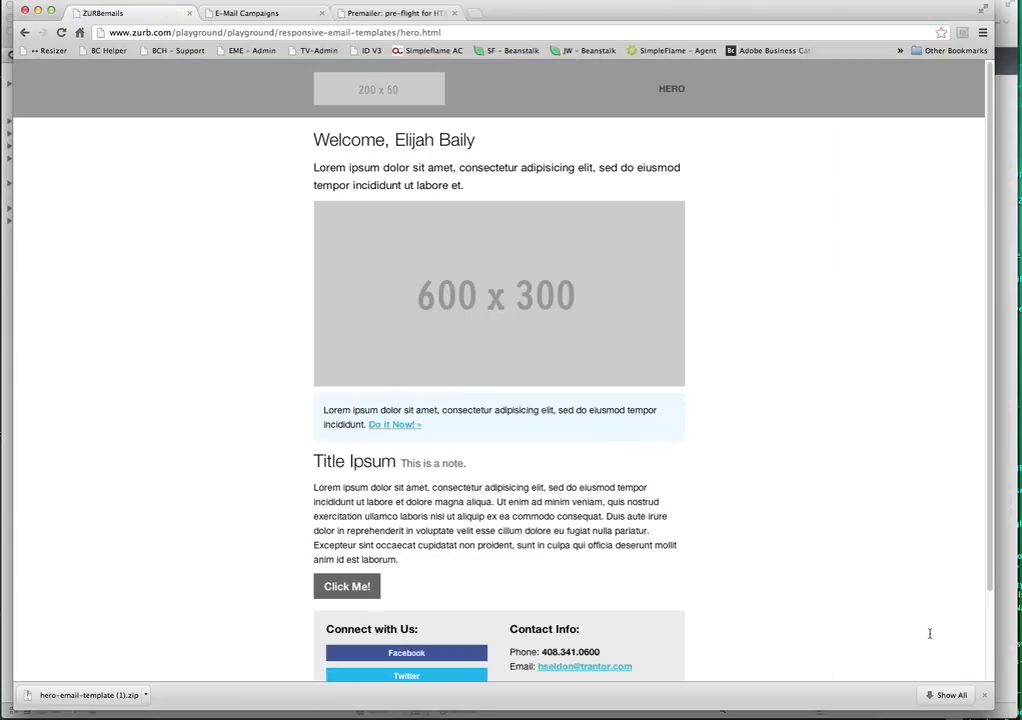
Step: Check the Hero template's mobile layout by narrowing the browser window to phone width, and restore the wide window
{"action": "left_click_drag", "start_coordinate": [990, 705], "coordinate": [179, 620]}
{"action": "scroll", "coordinate": [137, 470], "scroll_direction": "down", "scroll_amount": 5}
{"action": "scroll", "coordinate": [136, 480], "scroll_direction": "up", "scroll_amount": 5}
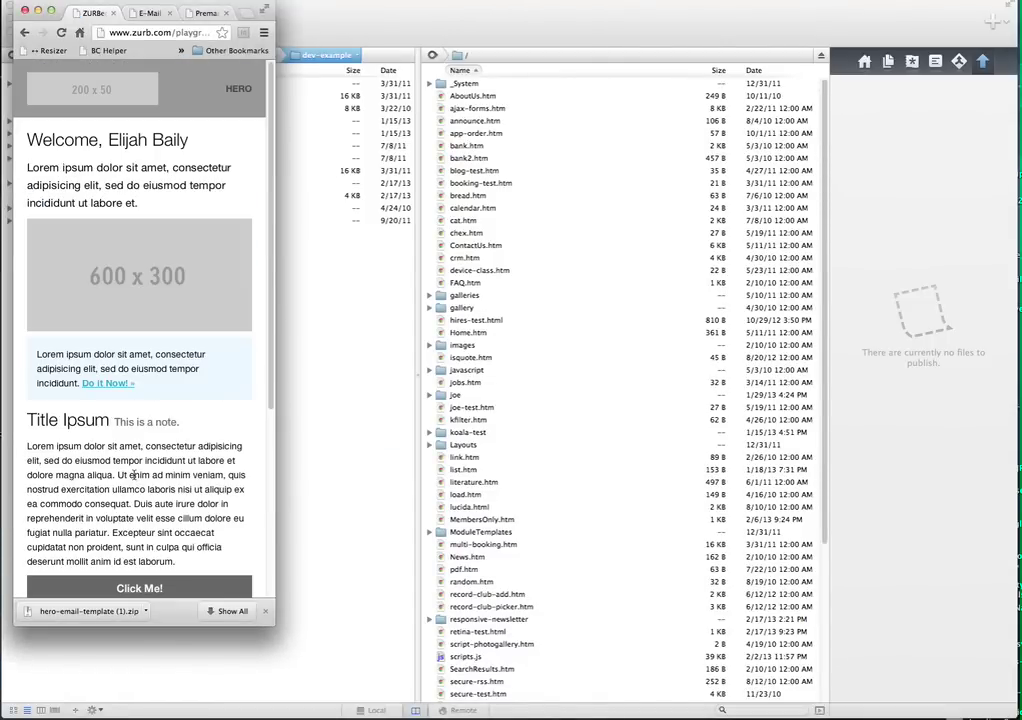
{"action": "left_click_drag", "start_coordinate": [272, 620], "coordinate": [1010, 714]}
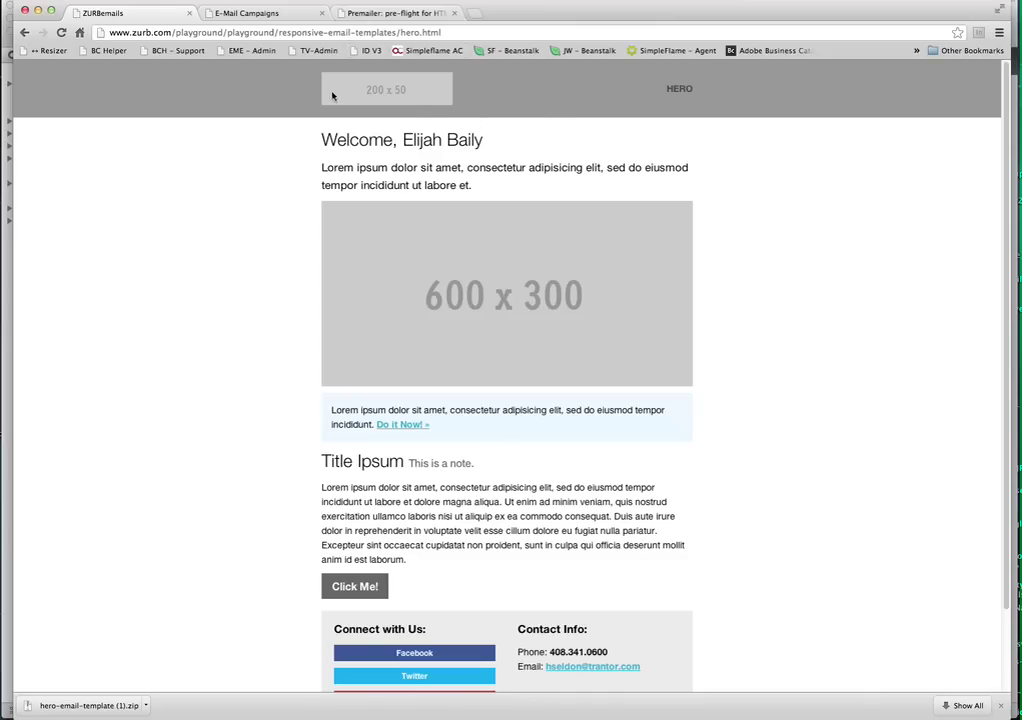
Step: Examine the HTML source of the Hero preview, close it, and return to the list of available templates
{"action": "scroll", "coordinate": [350, 201], "scroll_direction": "down", "scroll_amount": 3}
{"action": "scroll", "coordinate": [350, 201], "scroll_direction": "up", "scroll_amount": 3}
{"action": "key", "text": "super+alt+u"}
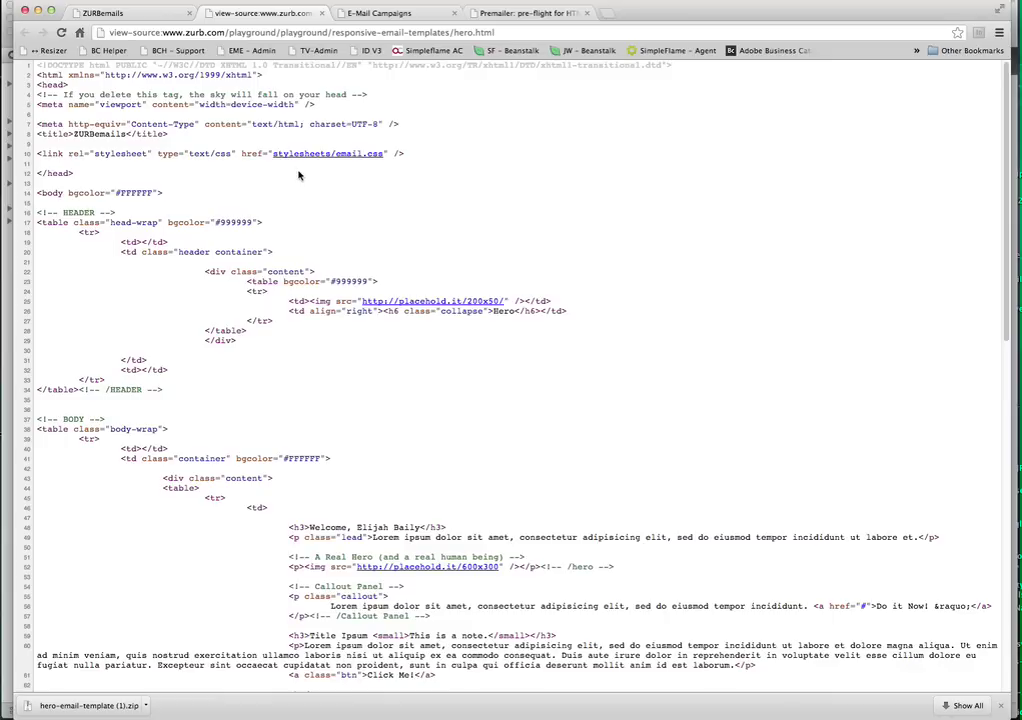
{"action": "key", "text": "super+w"}
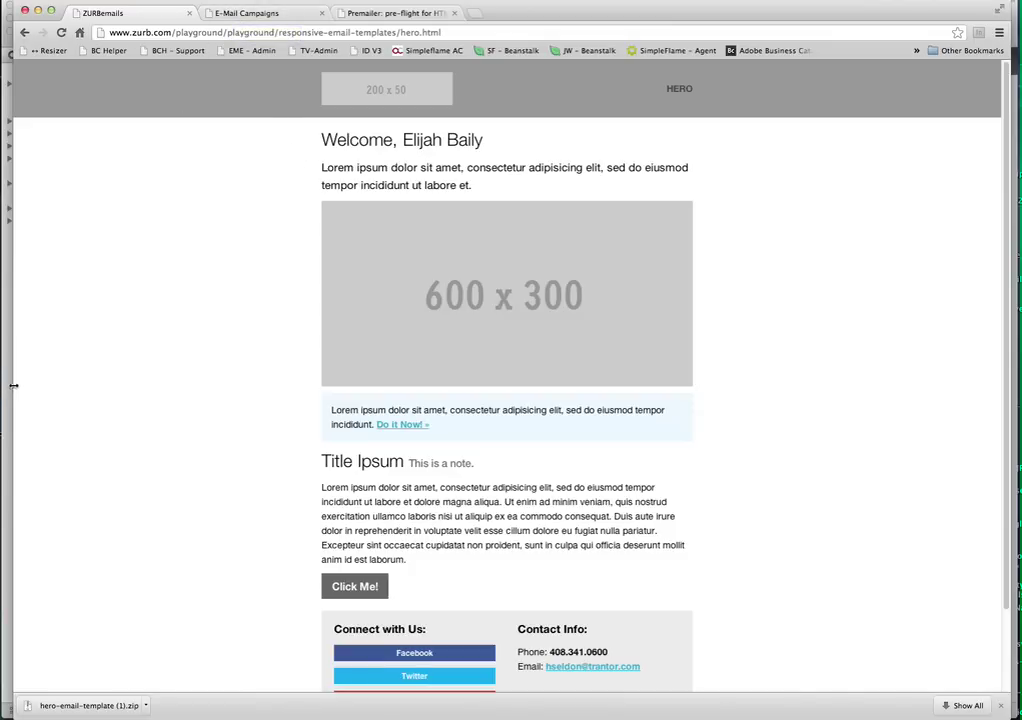
{"action": "left_click", "coordinate": [25, 33]}
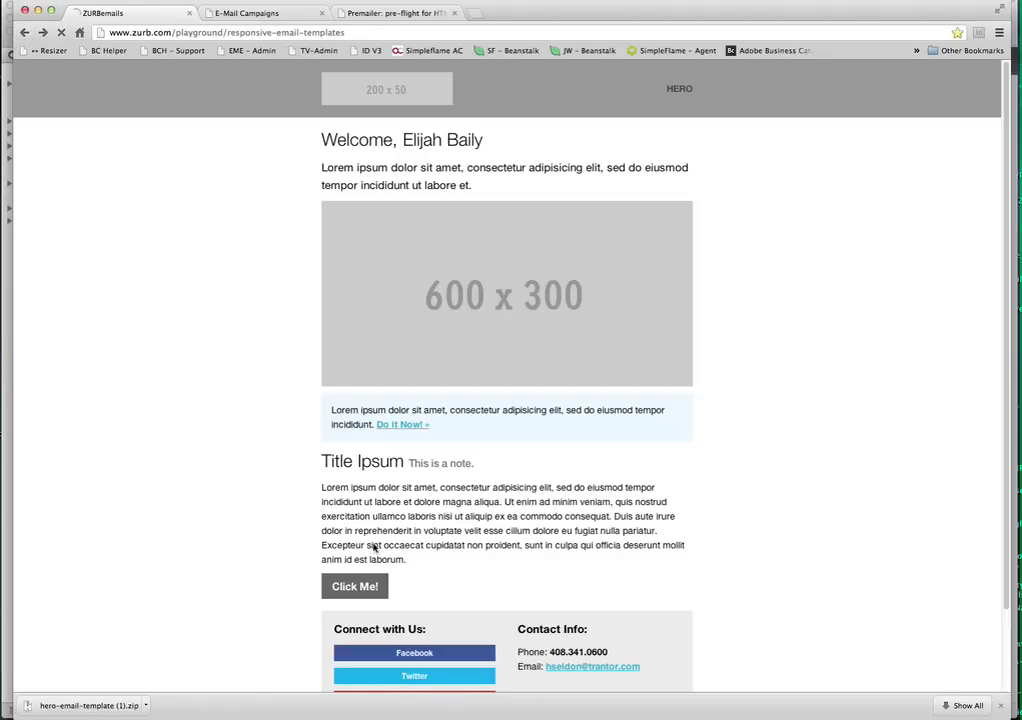
{"action": "scroll", "coordinate": [300, 460], "scroll_direction": "down", "scroll_amount": 10}
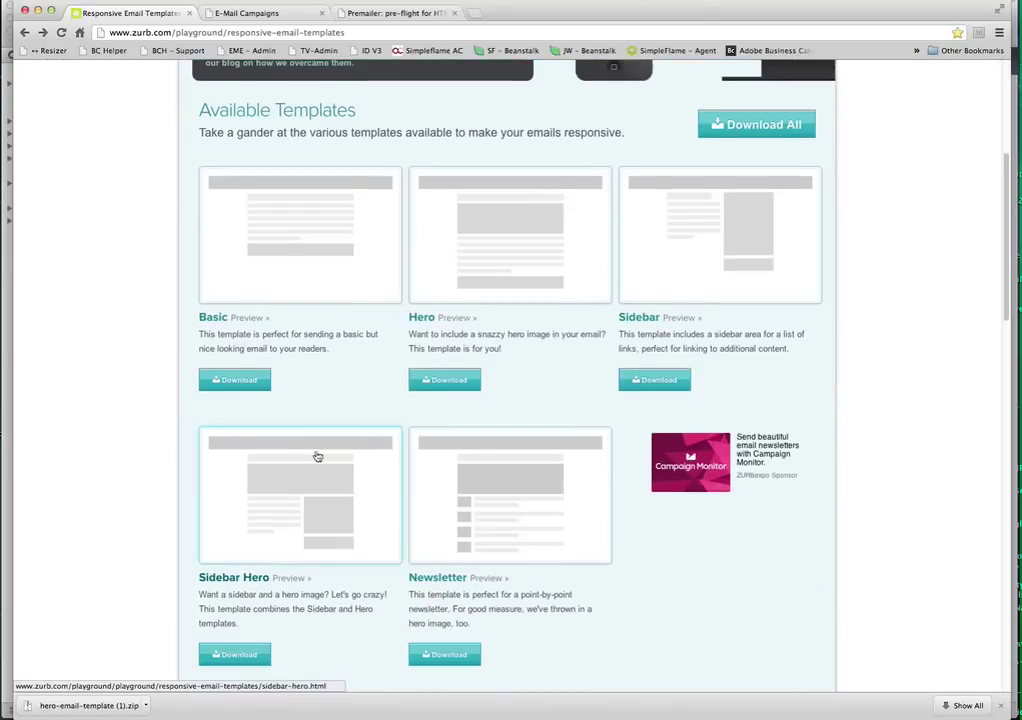
Step: Switch to Coda and open hero.html from the local newsletter folder in Google Chrome
{"action": "left_click", "coordinate": [6, 311]}
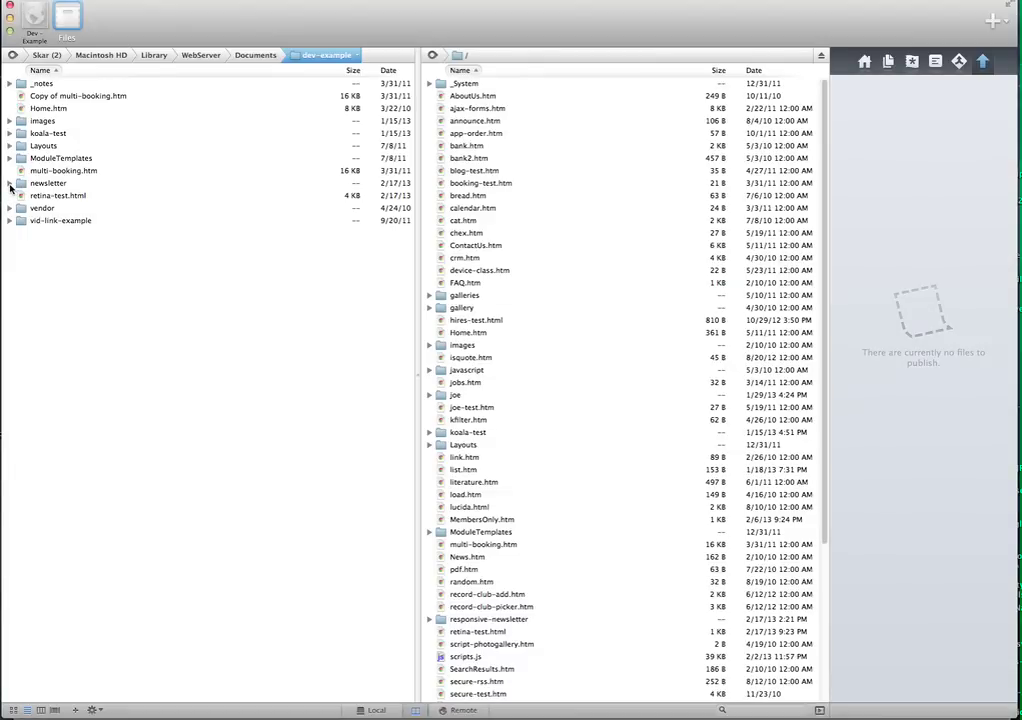
{"action": "left_click", "coordinate": [10, 184]}
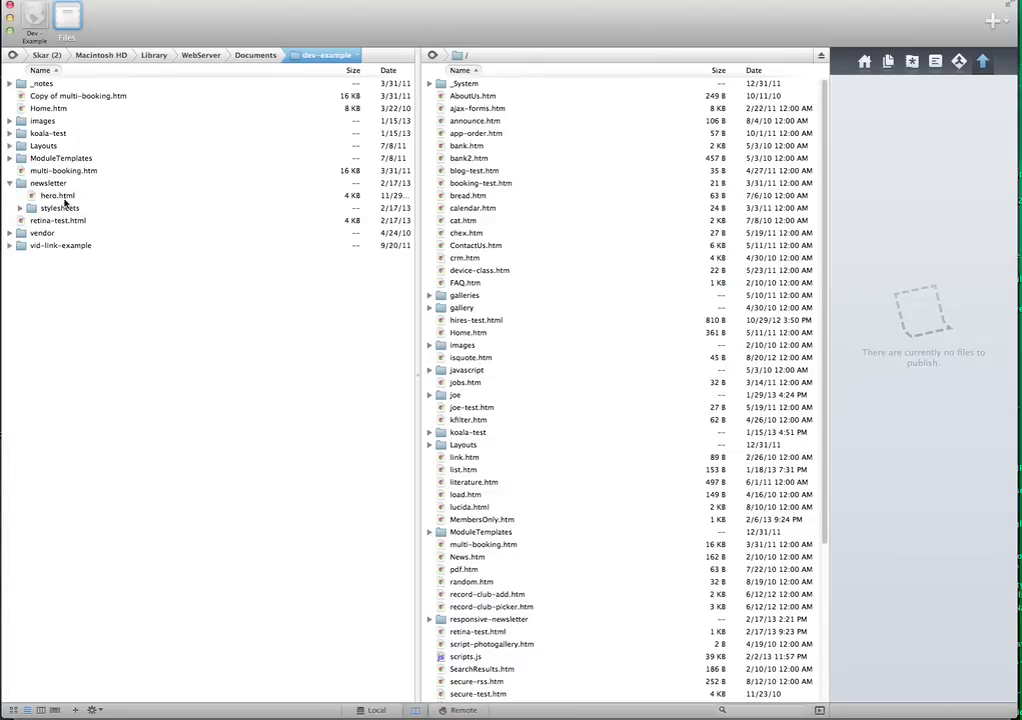
{"action": "left_click", "coordinate": [55, 196]}
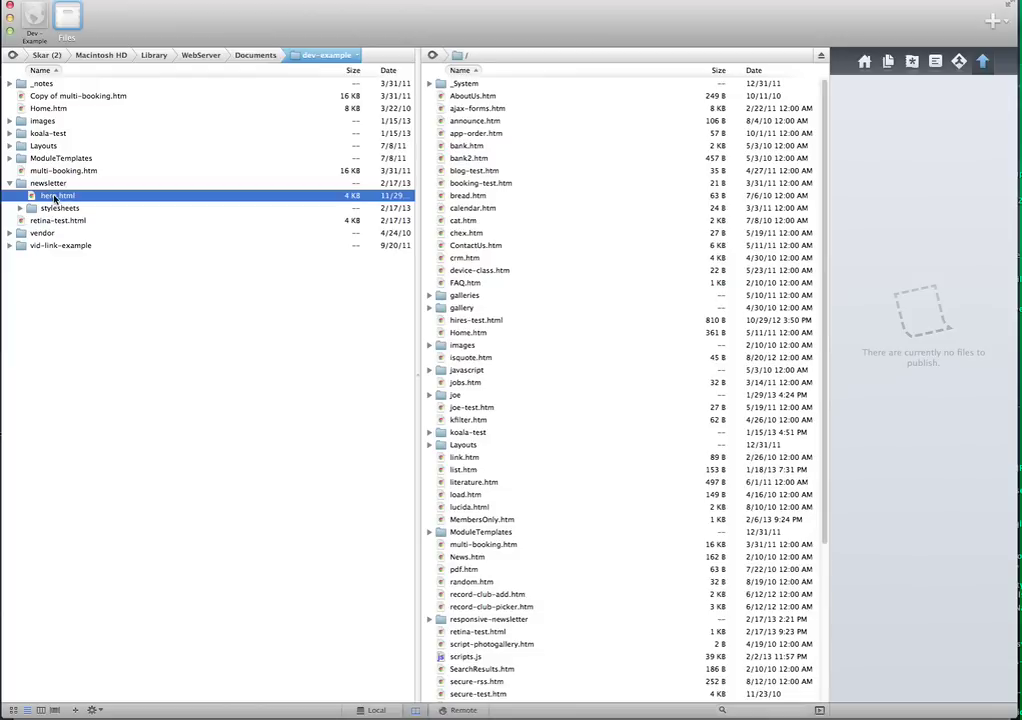
{"action": "right_click", "coordinate": [55, 196]}
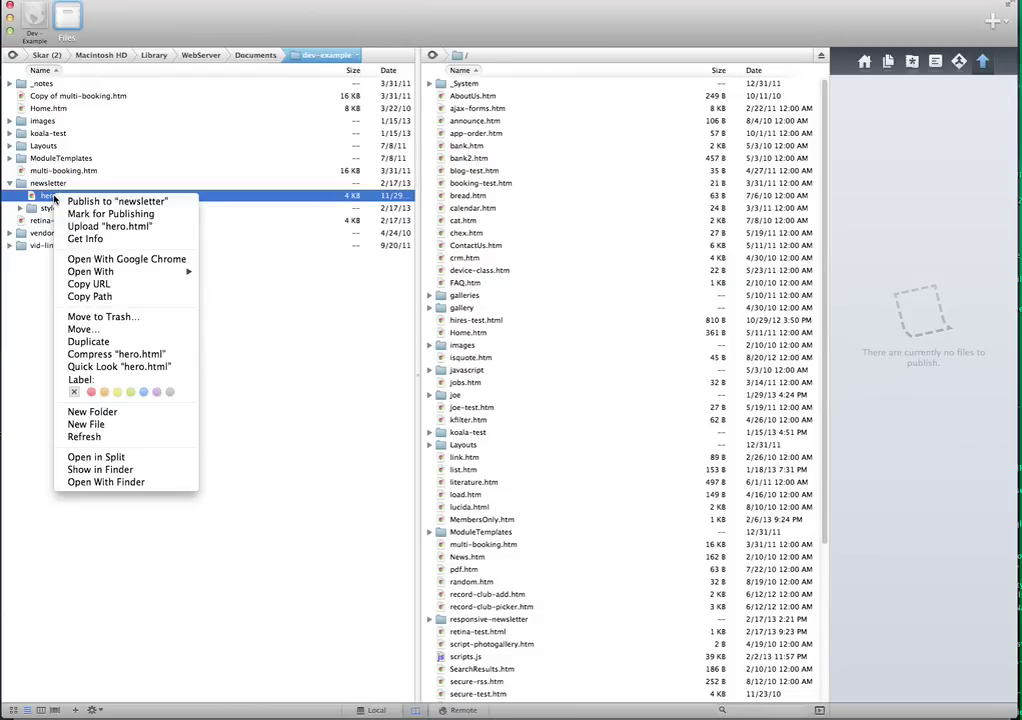
{"action": "left_click", "coordinate": [90, 260]}
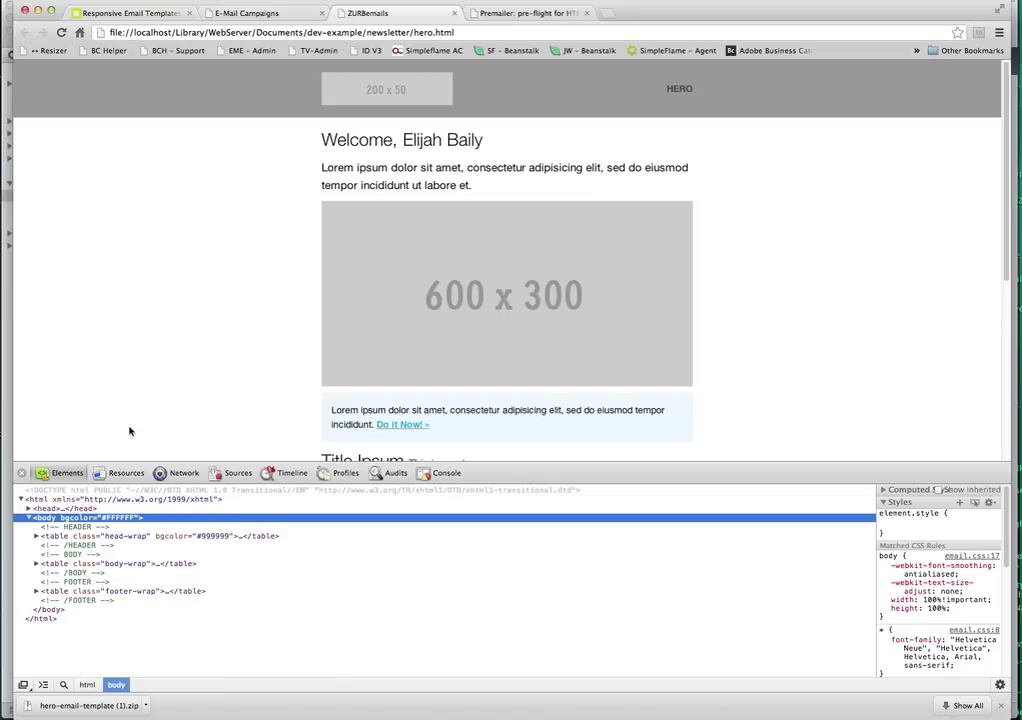
Step: Inspect the header table's background colour in the page, and select the hex value 21b45c in Photoshop's foreground Color Picker
{"action": "left_click", "coordinate": [248, 193]}
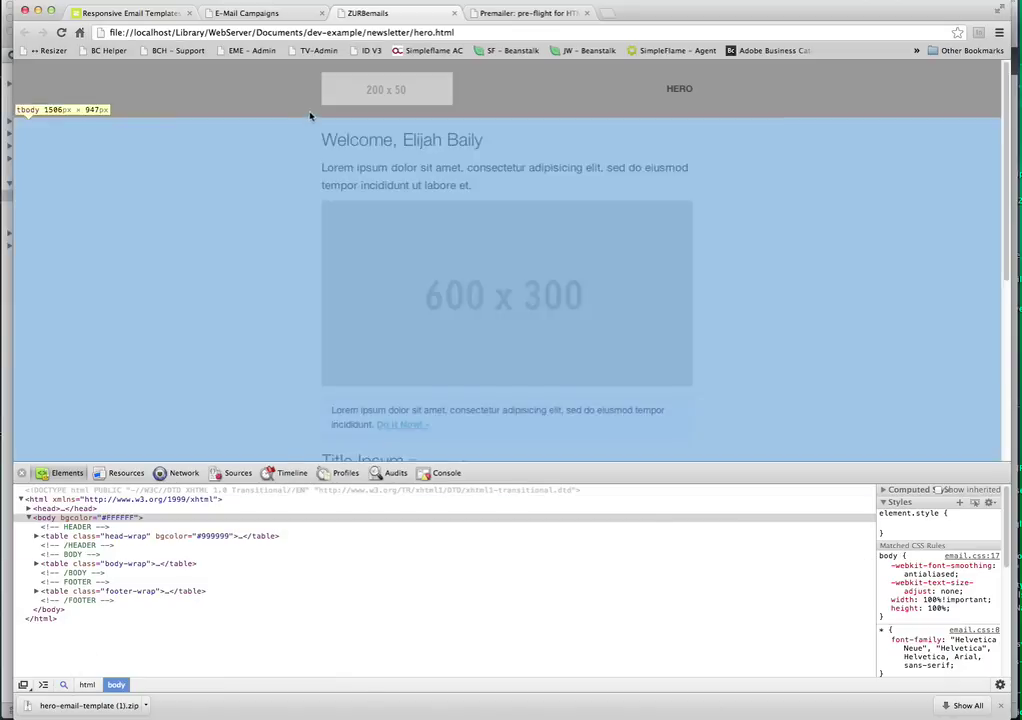
{"action": "left_click", "coordinate": [308, 68]}
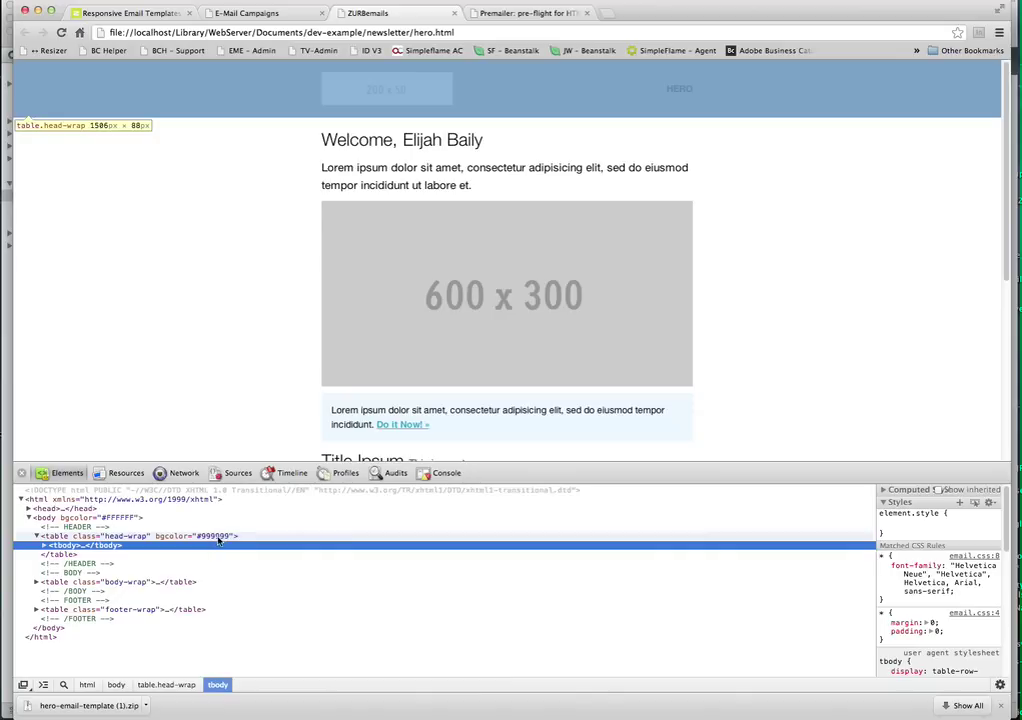
{"action": "key", "text": "super+Tab"}
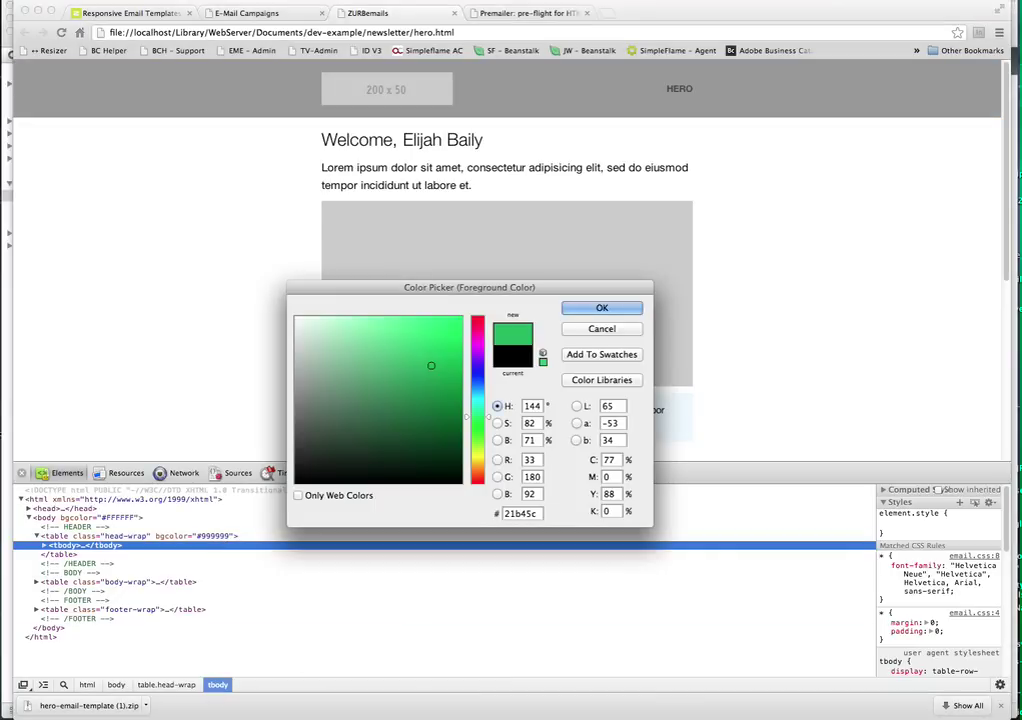
{"action": "left_click", "coordinate": [518, 514]}
{"action": "double_click", "coordinate": [519, 513]}
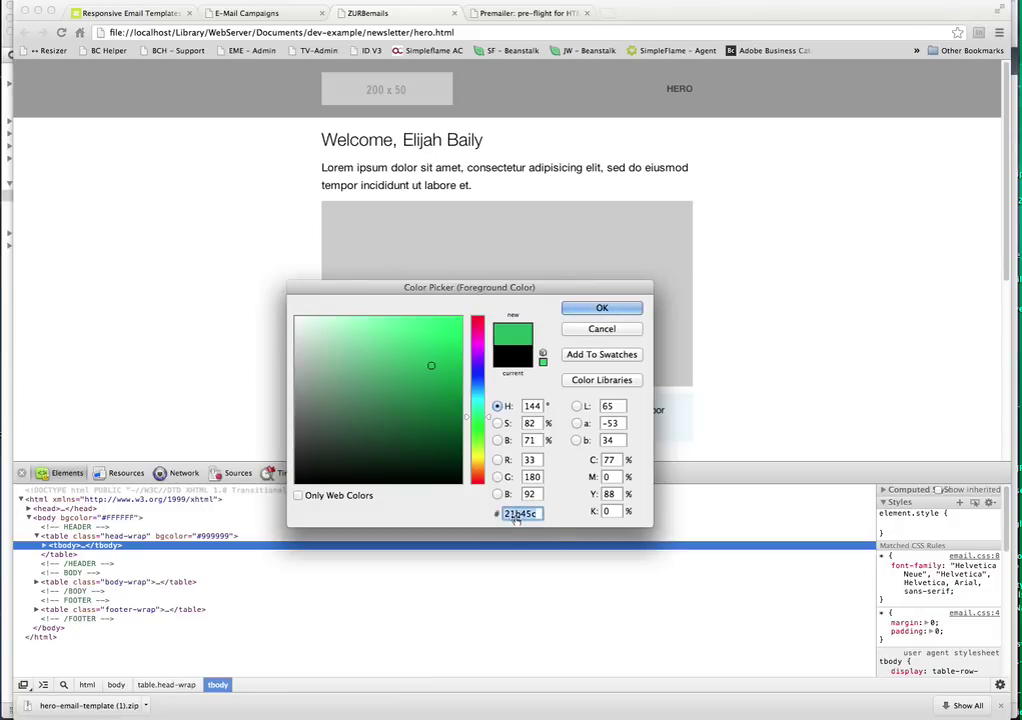
{"action": "left_click", "coordinate": [205, 310]}
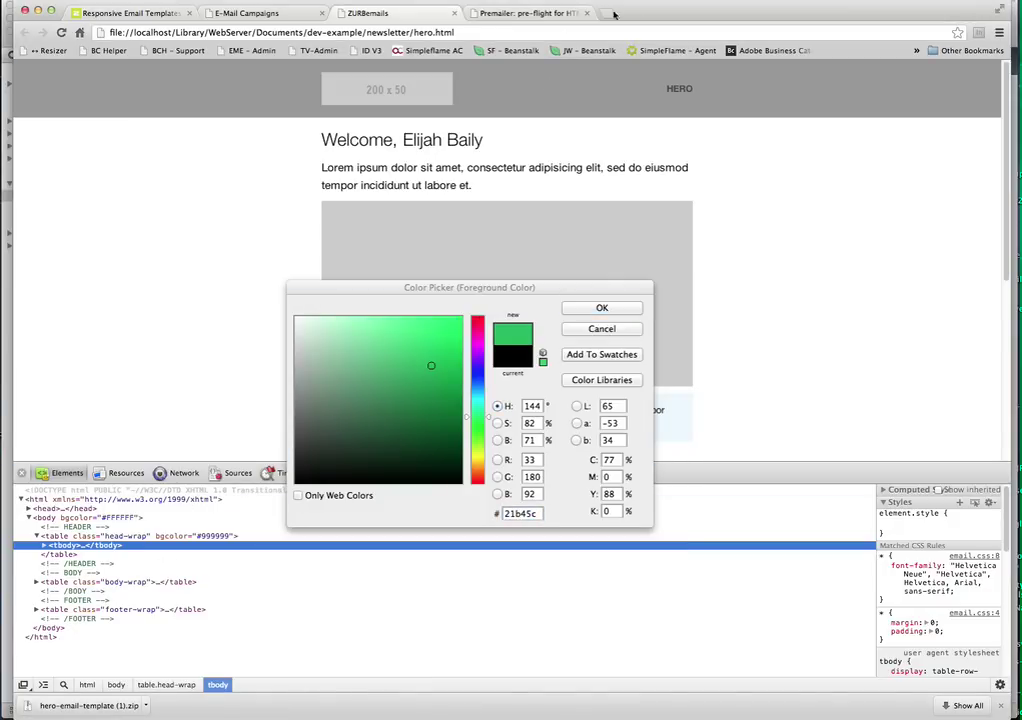
Step: Inspect the lead paragraph under the welcome heading and review its matched CSS rules
{"action": "left_click", "coordinate": [63, 686]}
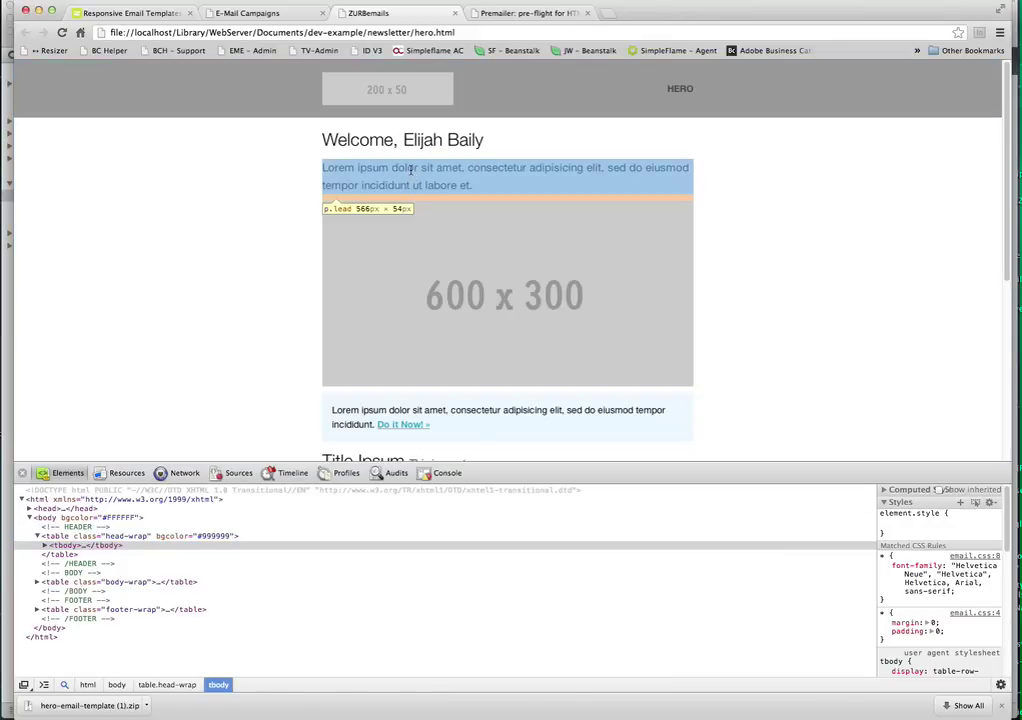
{"action": "left_click", "coordinate": [410, 170]}
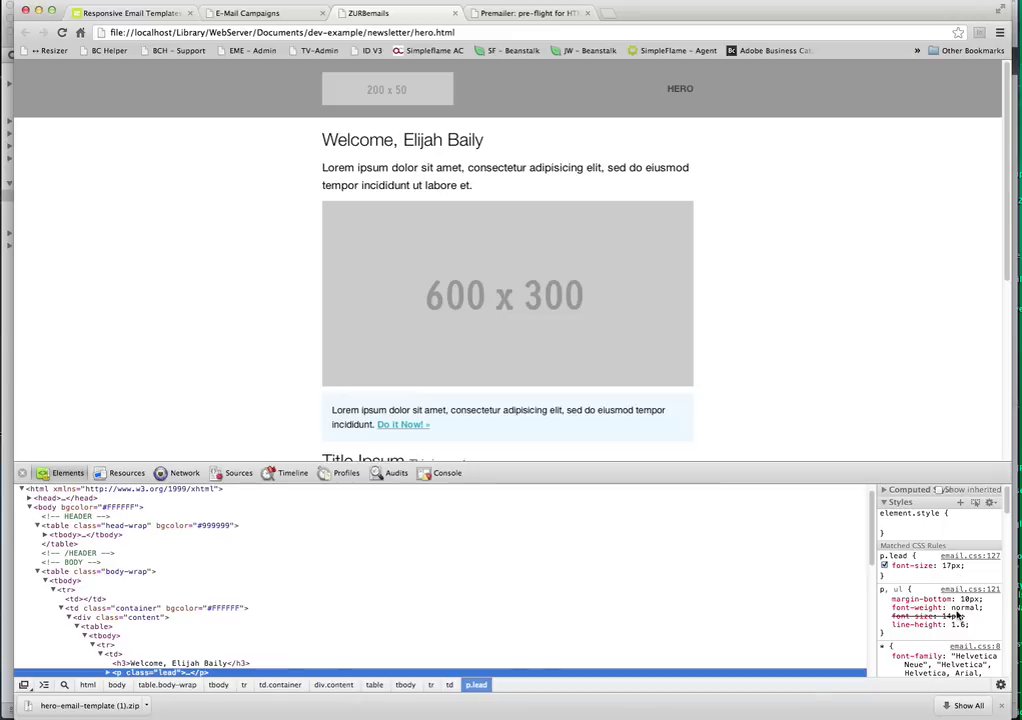
{"action": "scroll", "coordinate": [948, 600], "scroll_direction": "down", "scroll_amount": 3}
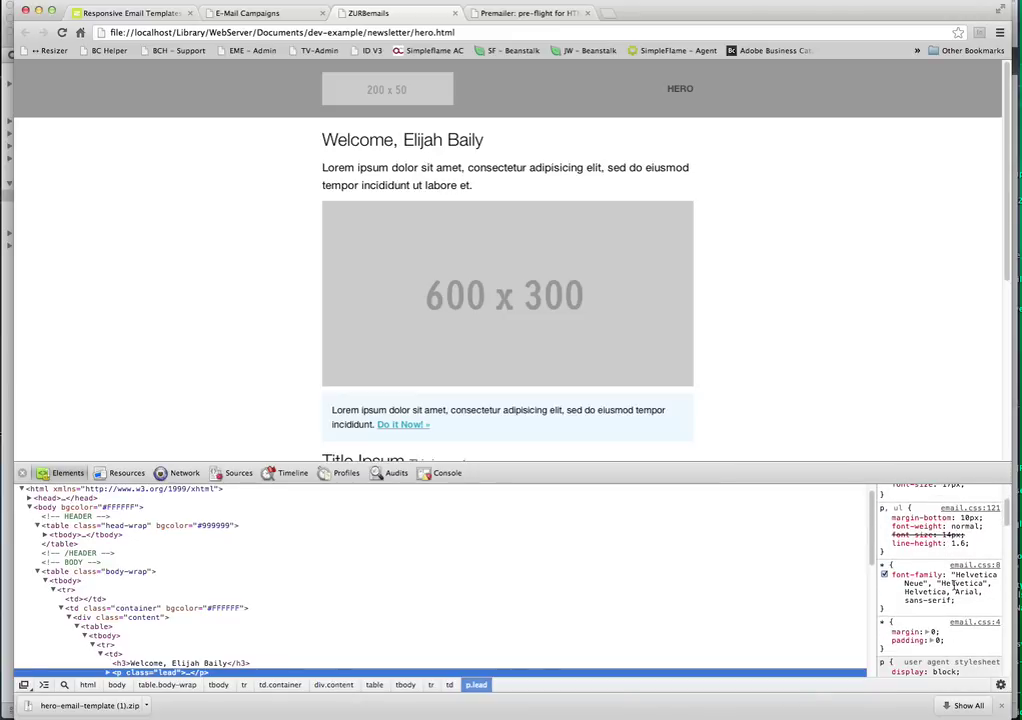
{"action": "scroll", "coordinate": [228, 358], "scroll_direction": "down", "scroll_amount": 2}
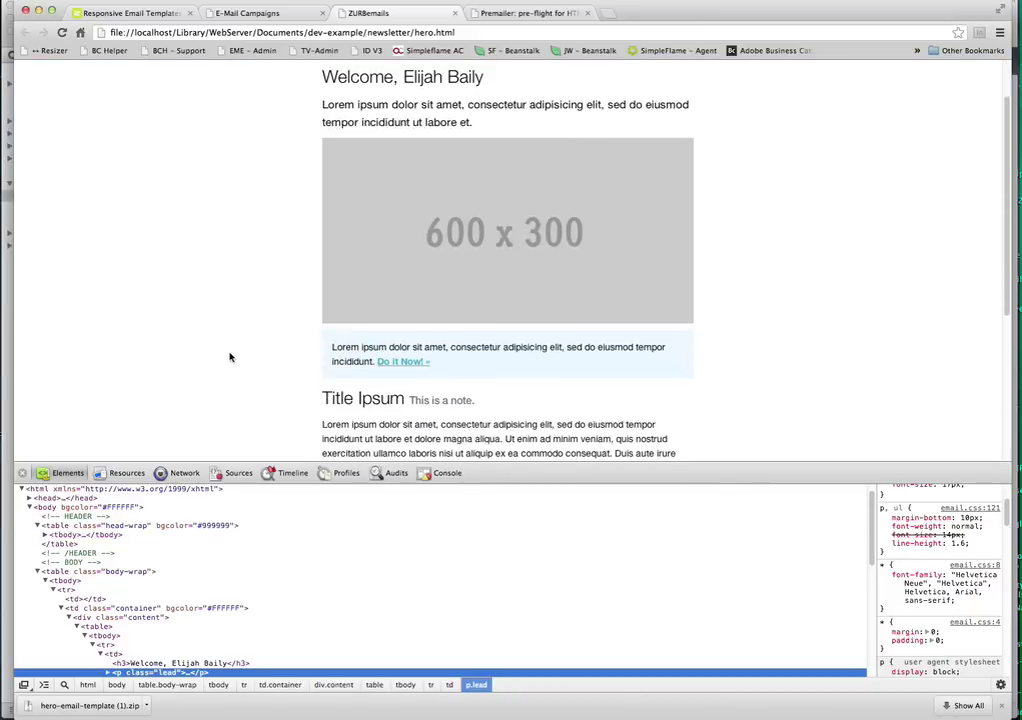
Step: Inspect the callout paragraph below the hero image and review its padding, background and font rules
{"action": "scroll", "coordinate": [204, 363], "scroll_direction": "down", "scroll_amount": 2}
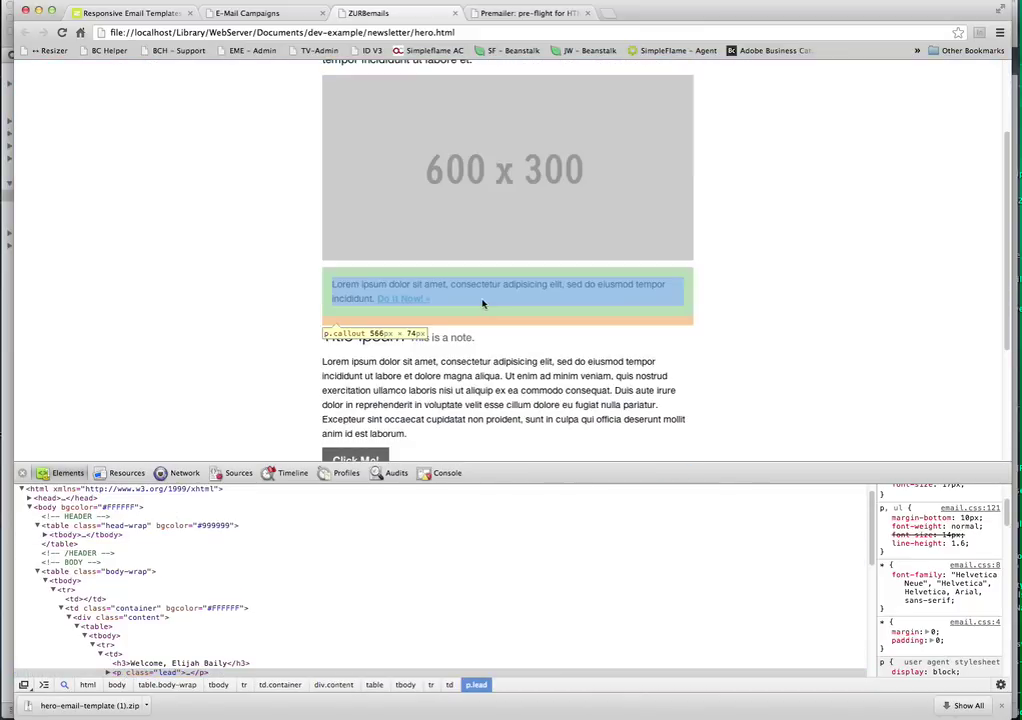
{"action": "left_click", "coordinate": [491, 292]}
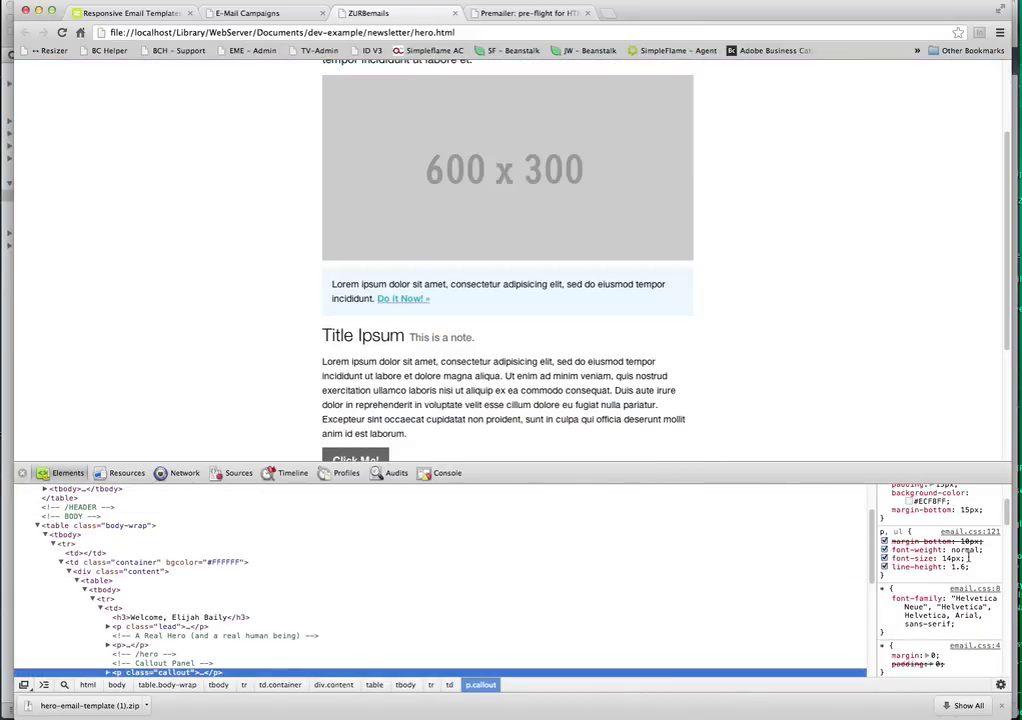
{"action": "scroll", "coordinate": [943, 530], "scroll_direction": "up", "scroll_amount": 3}
{"action": "mouse_move", "coordinate": [985, 541]}
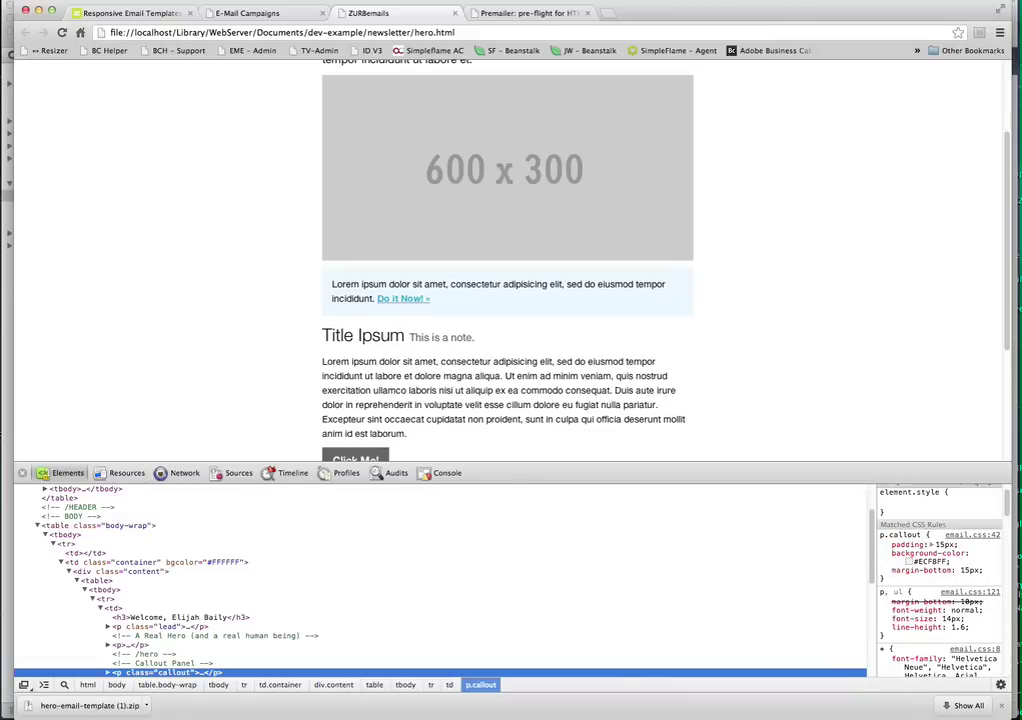
Step: Switch to Coda and open newsletter/hero.html in the code editor
{"action": "key", "text": "super+Tab"}
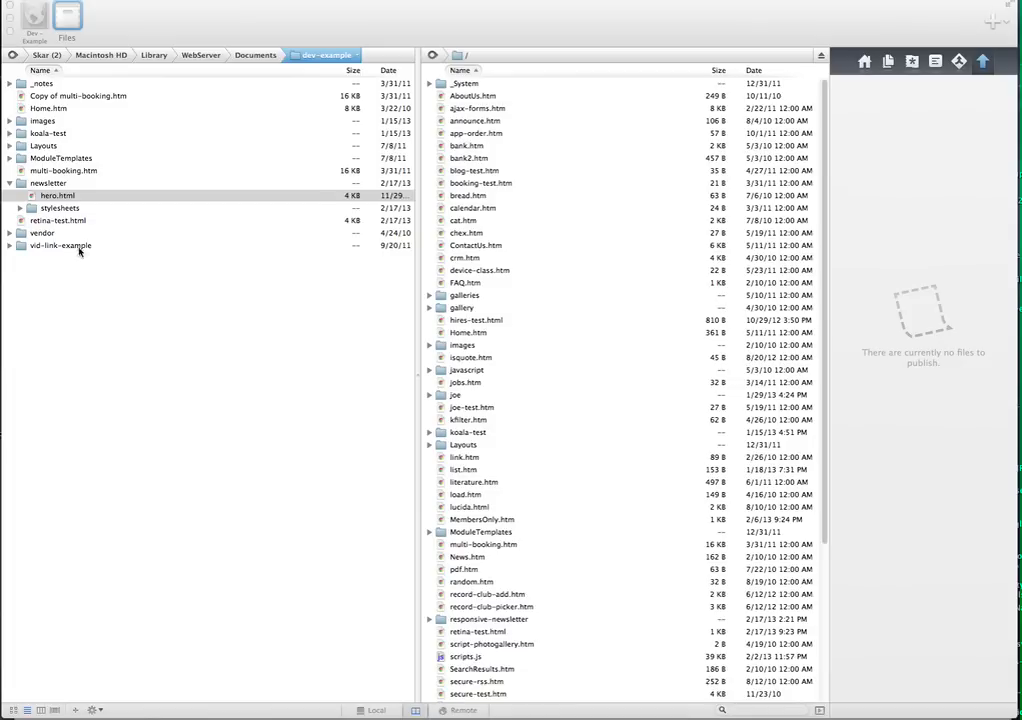
{"action": "left_click", "coordinate": [112, 334]}
{"action": "left_click", "coordinate": [21, 209]}
{"action": "left_click", "coordinate": [62, 197]}
{"action": "double_click", "coordinate": [62, 197]}
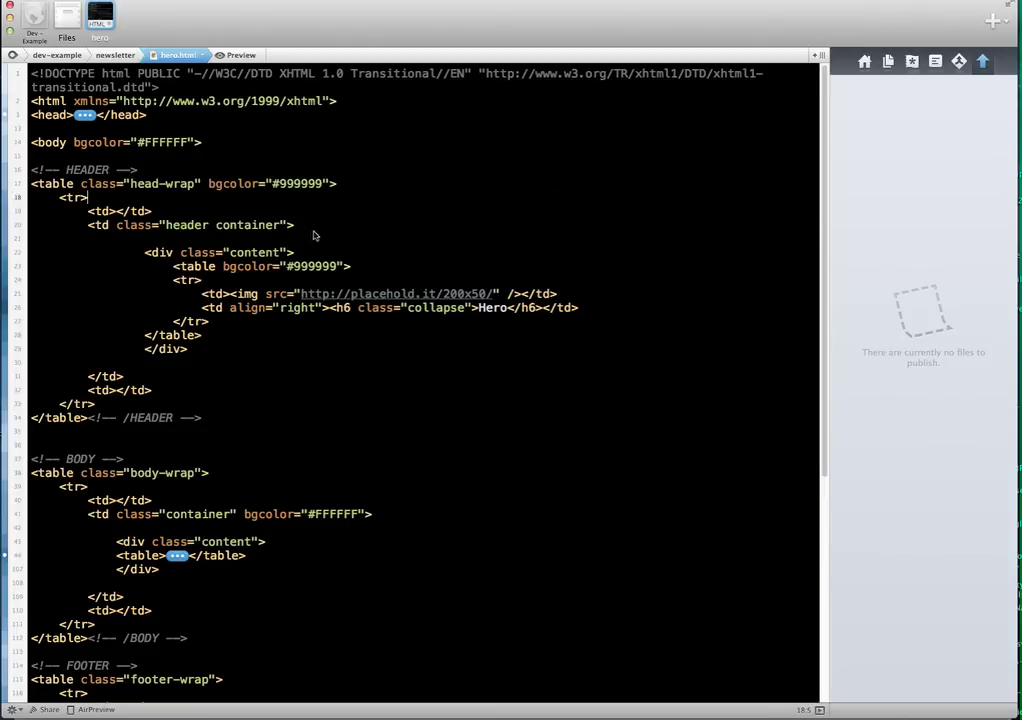
Step: Read through the header and body markup of hero.html, expanding the collapsed content table in the body section
{"action": "scroll", "coordinate": [265, 345], "scroll_direction": "down", "scroll_amount": 4}
{"action": "scroll", "coordinate": [250, 390], "scroll_direction": "up", "scroll_amount": 2}
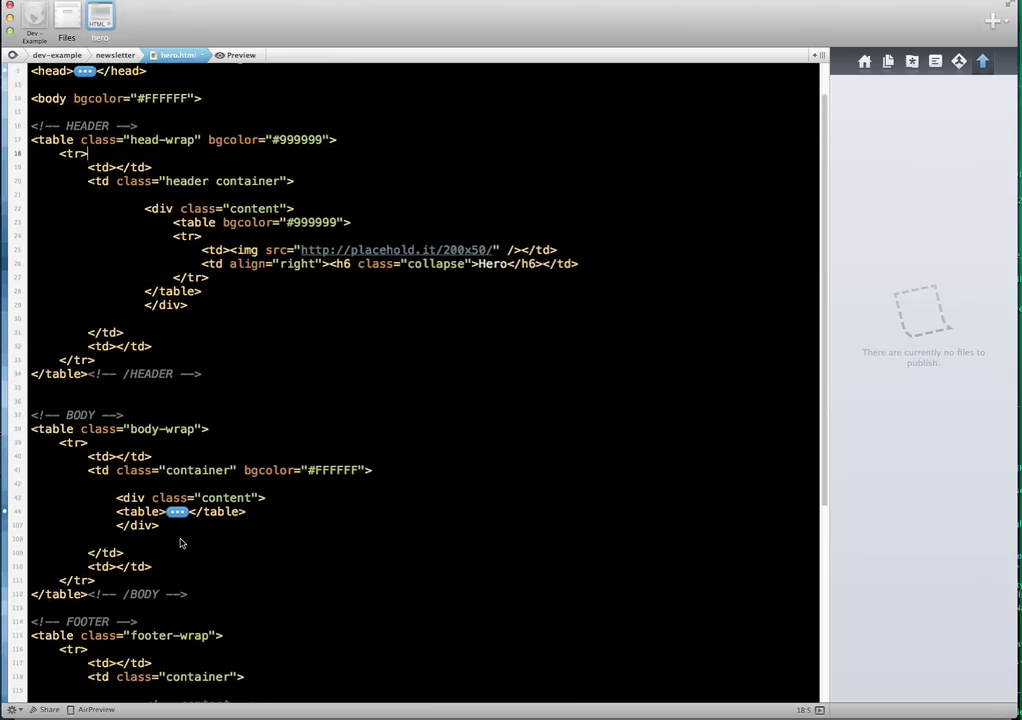
{"action": "scroll", "coordinate": [160, 479], "scroll_direction": "down", "scroll_amount": 1}
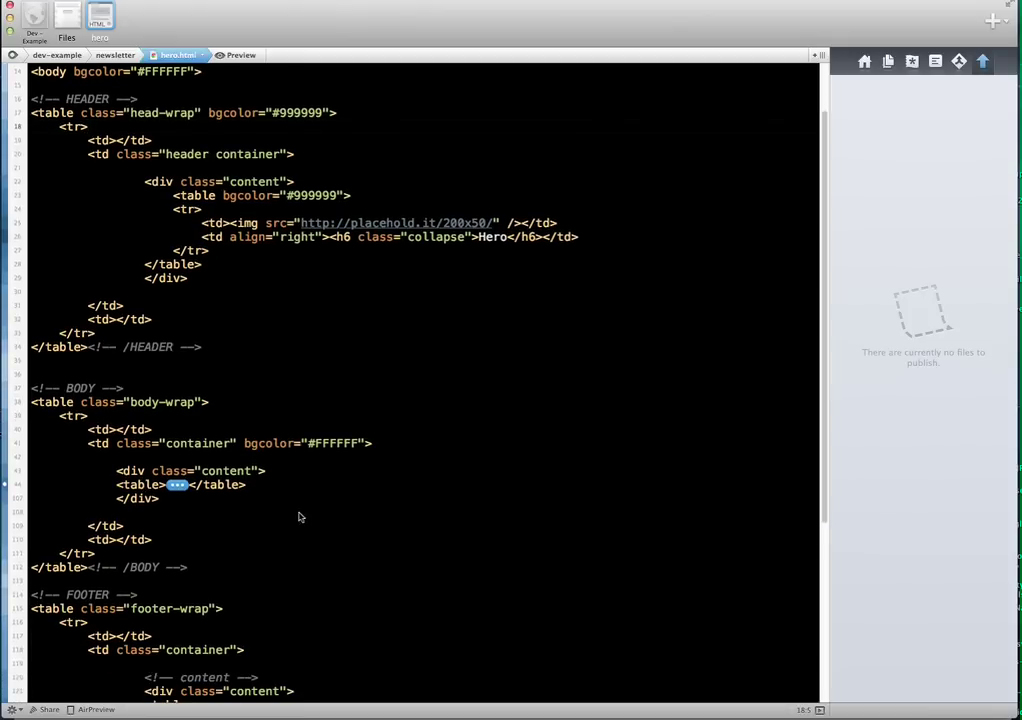
{"action": "scroll", "coordinate": [312, 420], "scroll_direction": "up", "scroll_amount": 3}
{"action": "scroll", "coordinate": [247, 265], "scroll_direction": "up", "scroll_amount": 1}
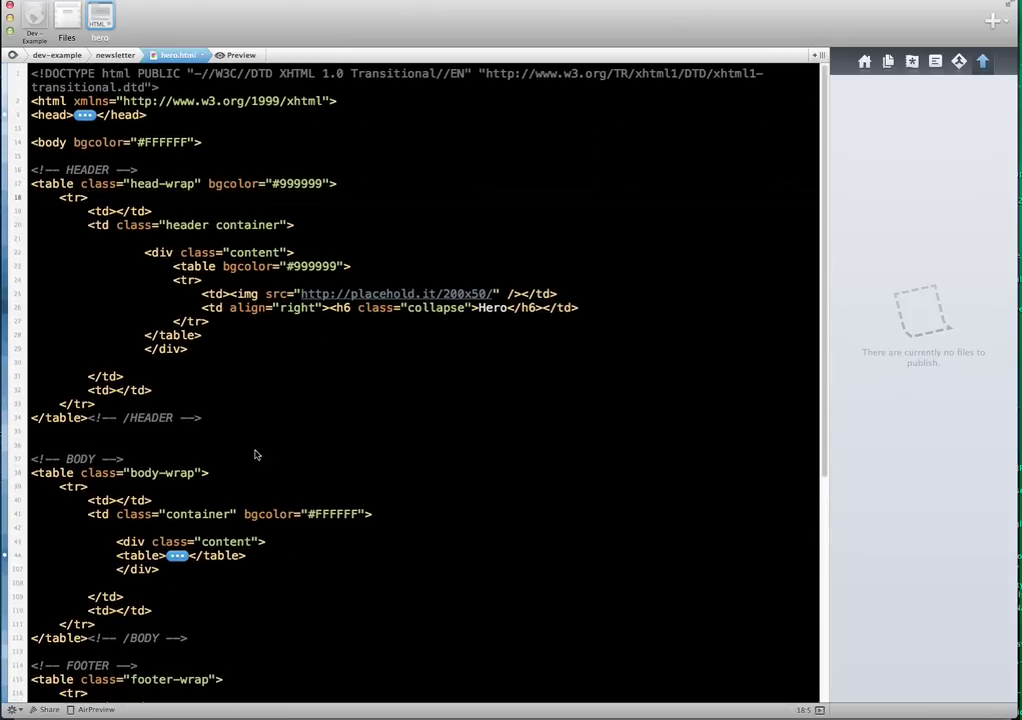
{"action": "left_click", "coordinate": [179, 555]}
{"action": "scroll", "coordinate": [211, 553], "scroll_direction": "down", "scroll_amount": 5}
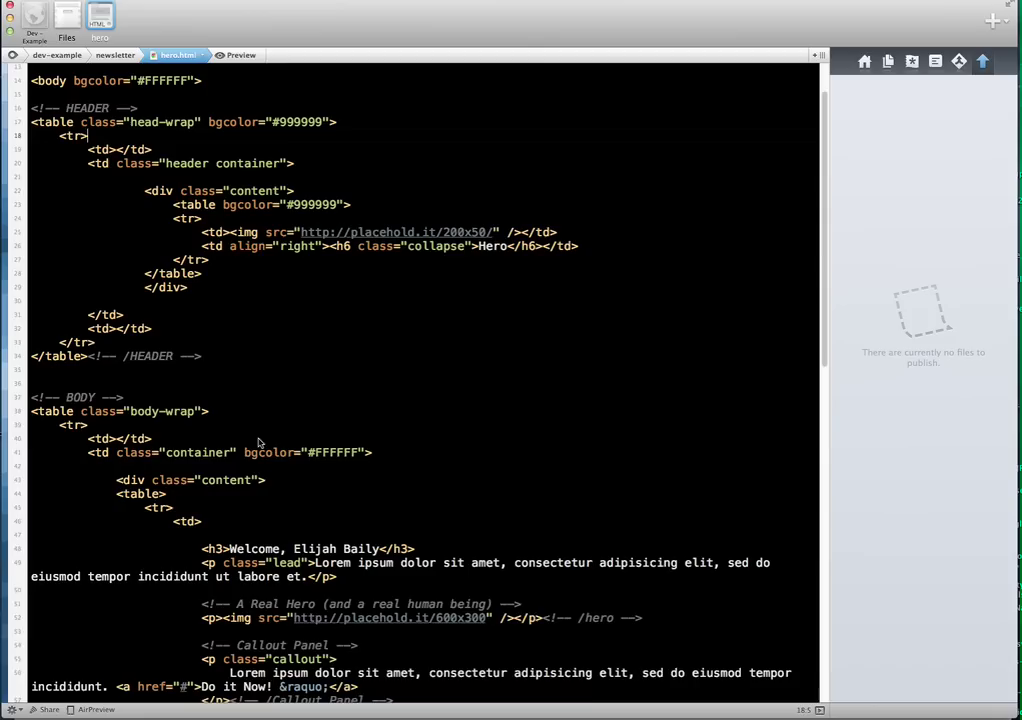
{"action": "scroll", "coordinate": [255, 540], "scroll_direction": "down", "scroll_amount": 2}
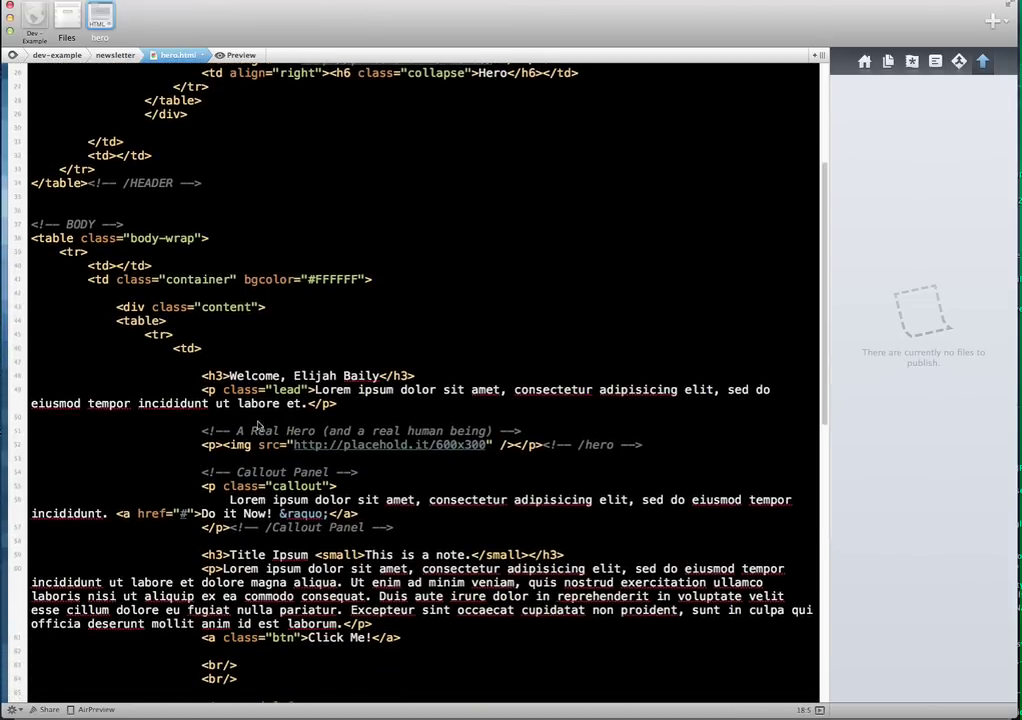
Step: Set the bgcolor of the head-wrap table in hero.html to #21b45c and save the file
{"action": "scroll", "coordinate": [290, 400], "scroll_direction": "down", "scroll_amount": 2}
{"action": "scroll", "coordinate": [273, 362], "scroll_direction": "up", "scroll_amount": 3}
{"action": "scroll", "coordinate": [273, 362], "scroll_direction": "up", "scroll_amount": 5}
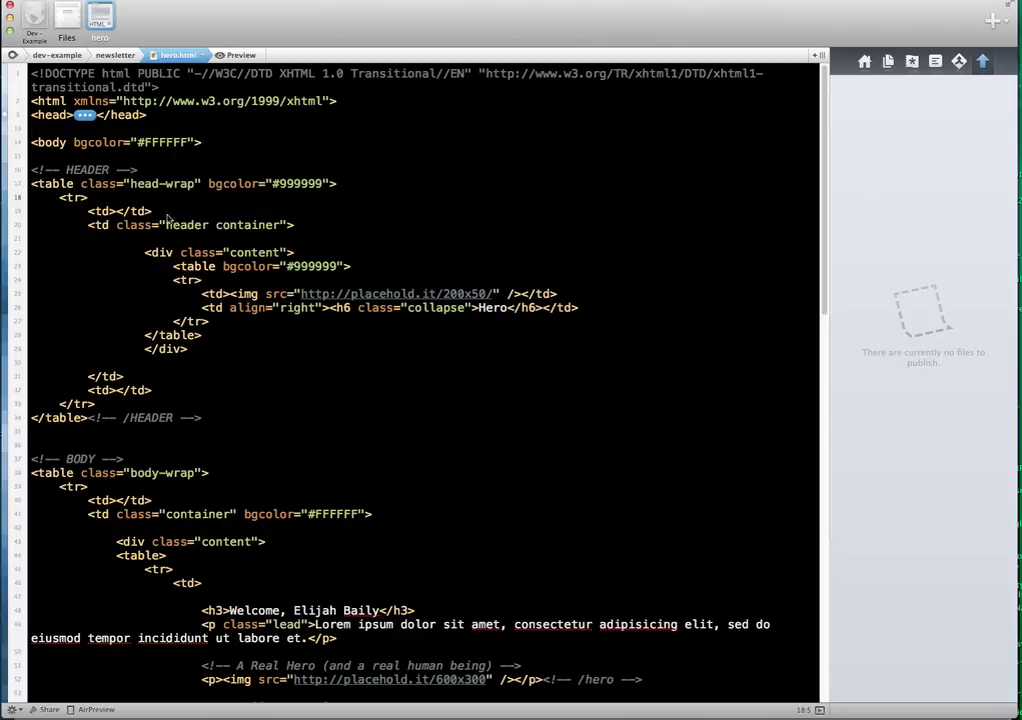
{"action": "double_click", "coordinate": [281, 184]}
{"action": "type", "text": "21b45c"}
{"action": "key", "text": "super+s"}
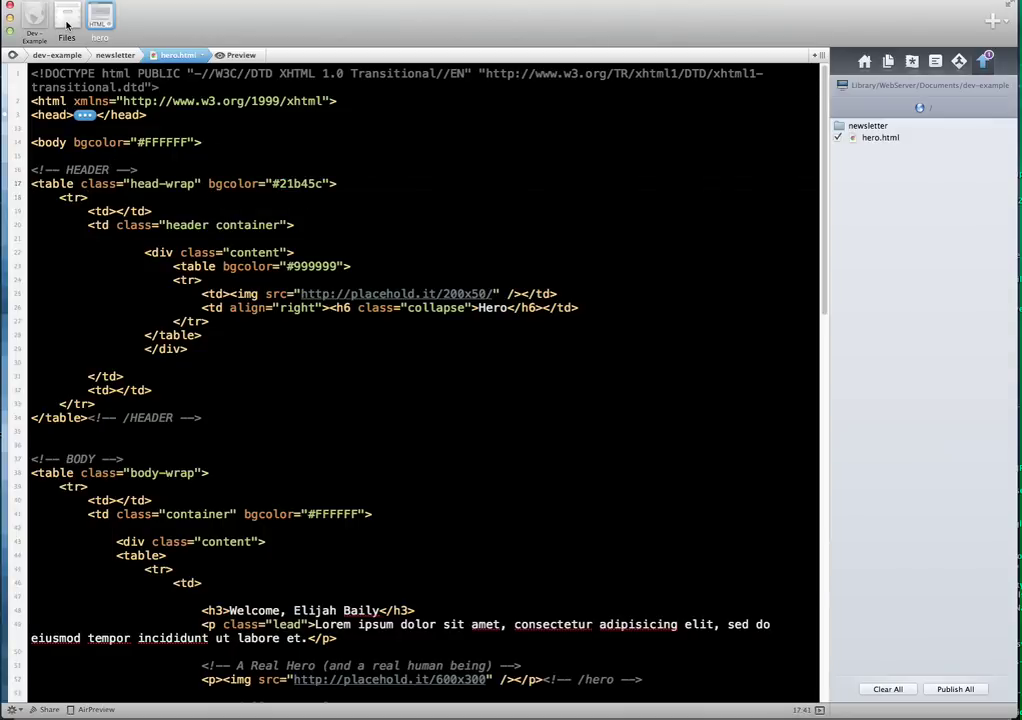
Step: Open email.css from the newsletter's stylesheets folder, replace the global font-family stack with Georgia, and save
{"action": "left_click", "coordinate": [67, 25]}
{"action": "left_click", "coordinate": [68, 221]}
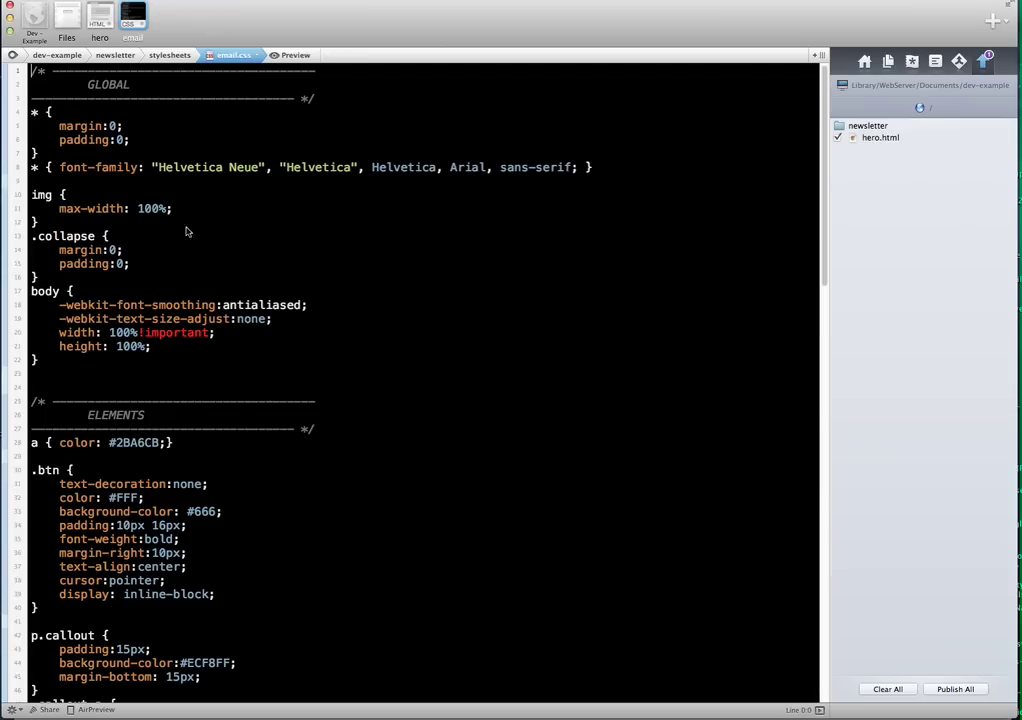
{"action": "left_click", "coordinate": [153, 167]}
{"action": "left_click", "coordinate": [574, 168], "text": "shift"}
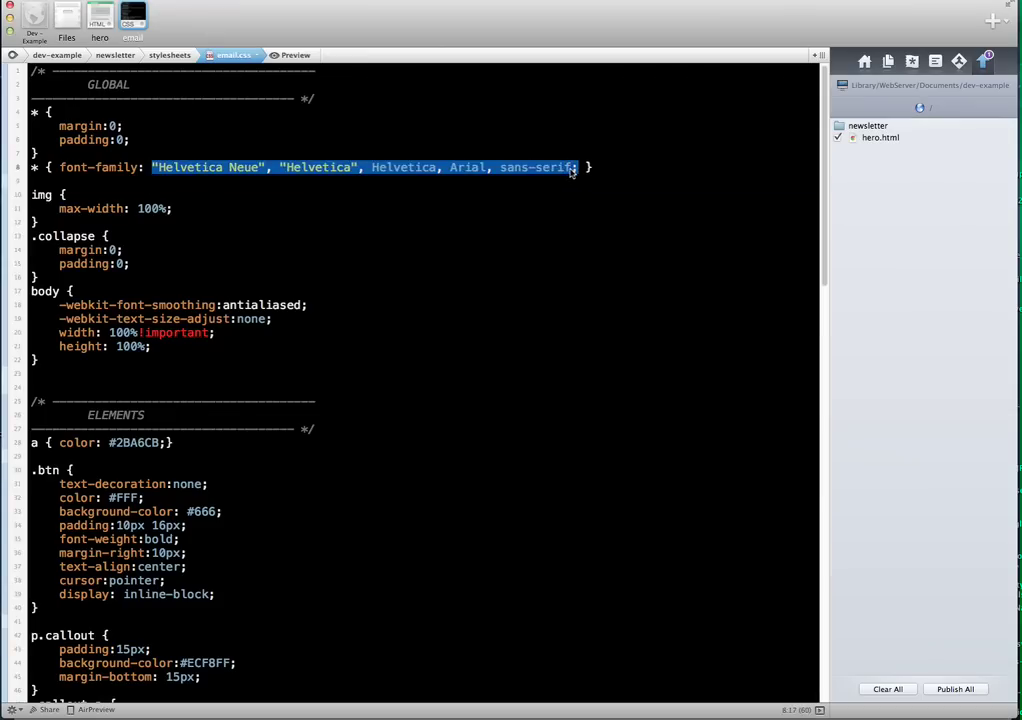
{"action": "type", "text": "Georg"}
{"action": "key", "text": "BackSpace"}
{"action": "key", "text": "BackSpace"}
{"action": "key", "text": "BackSpace"}
{"action": "type", "text": "orgia"}
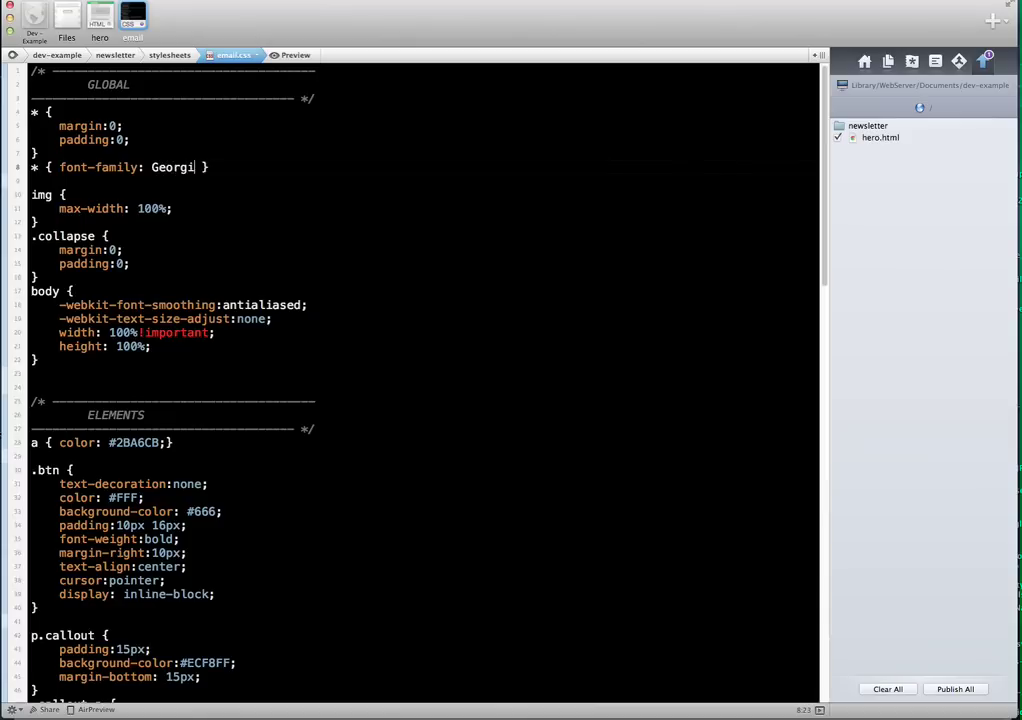
{"action": "type", "text": ";"}
{"action": "key", "text": "super+s"}
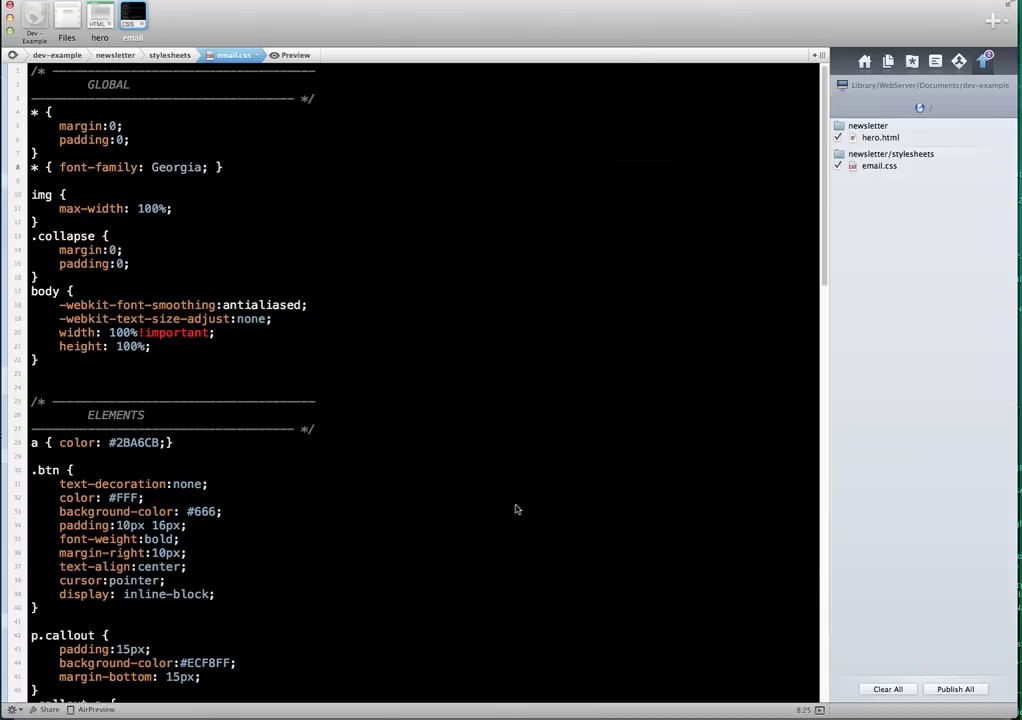
Step: Set the background-color in the p.callout rule to red
{"action": "scroll", "coordinate": [200, 529], "scroll_direction": "down", "scroll_amount": 2}
{"action": "scroll", "coordinate": [128, 527], "scroll_direction": "down", "scroll_amount": 3}
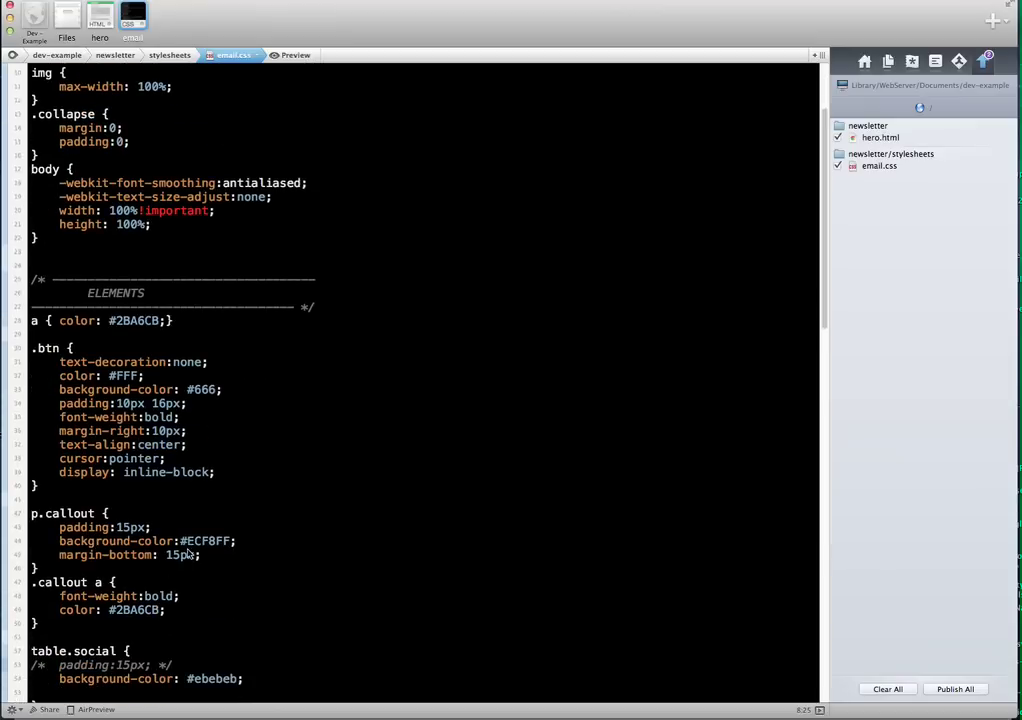
{"action": "double_click", "coordinate": [203, 542]}
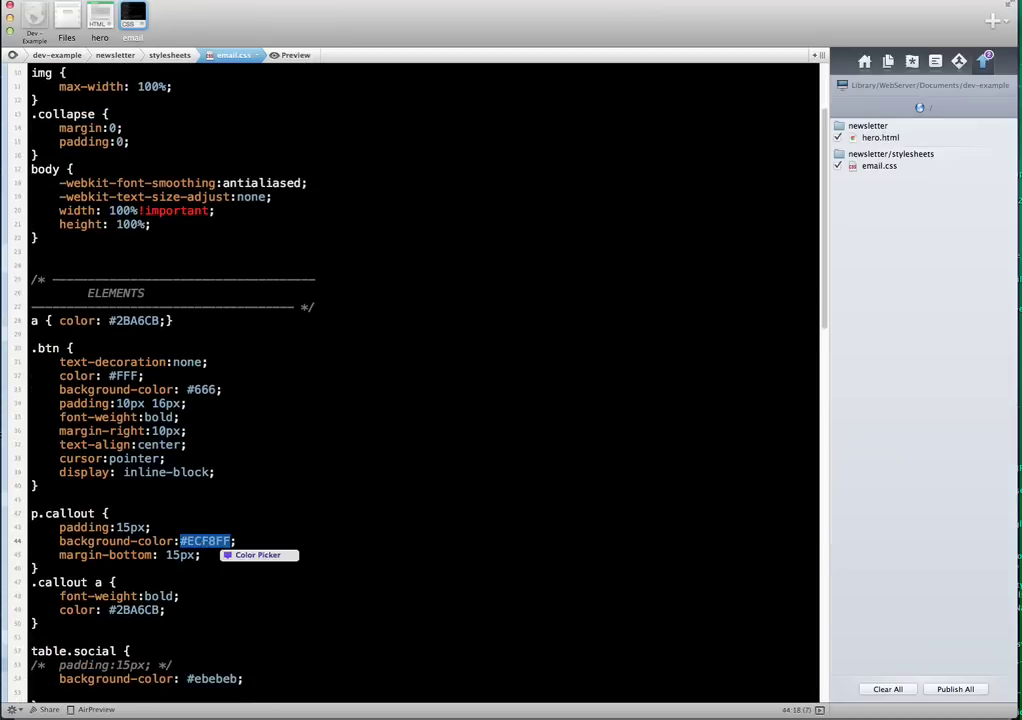
{"action": "key", "text": "BackSpace"}
{"action": "type", "text": "red"}
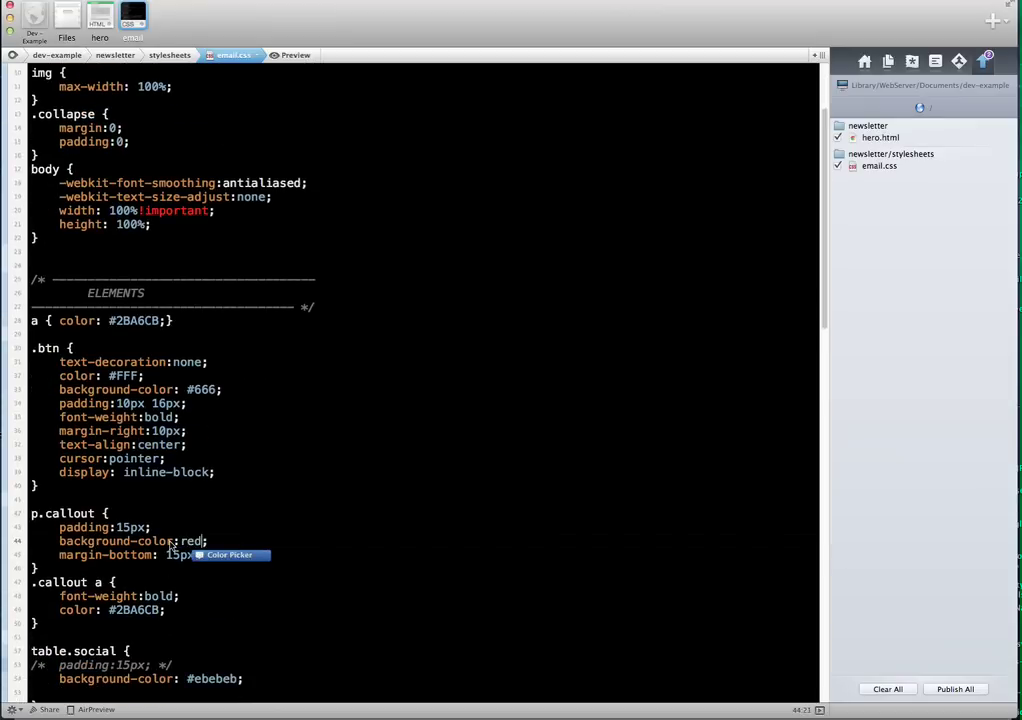
Step: Switch to Chrome, reload the local hero.html, and check the header colour, paragraph font and callout background
{"action": "key", "text": "super+Tab"}
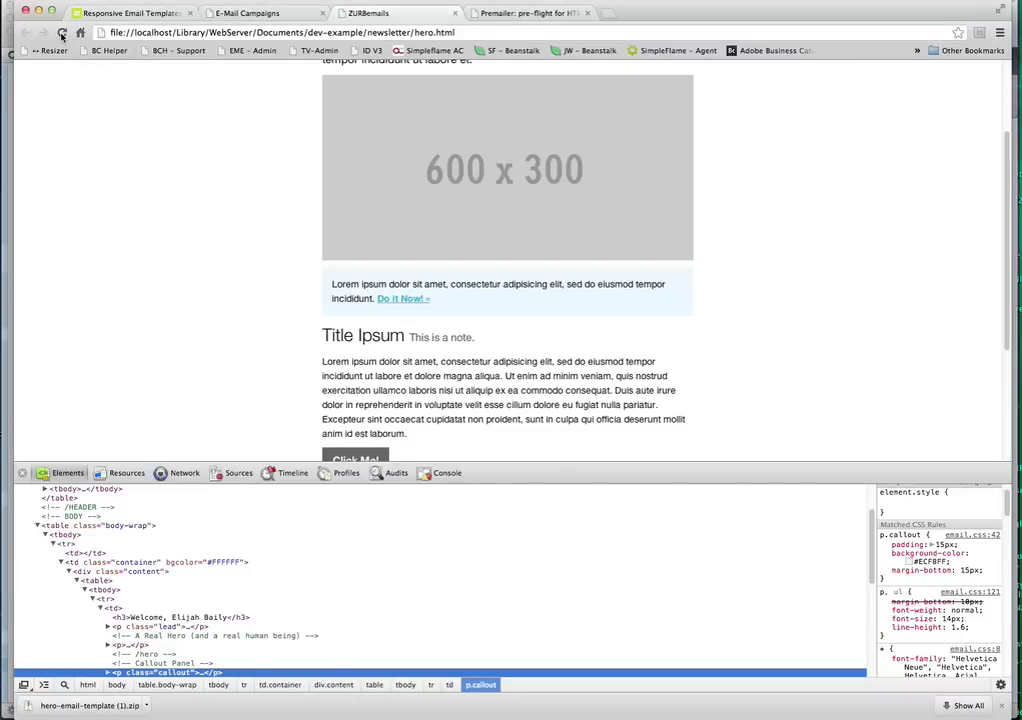
{"action": "key", "text": "super+r"}
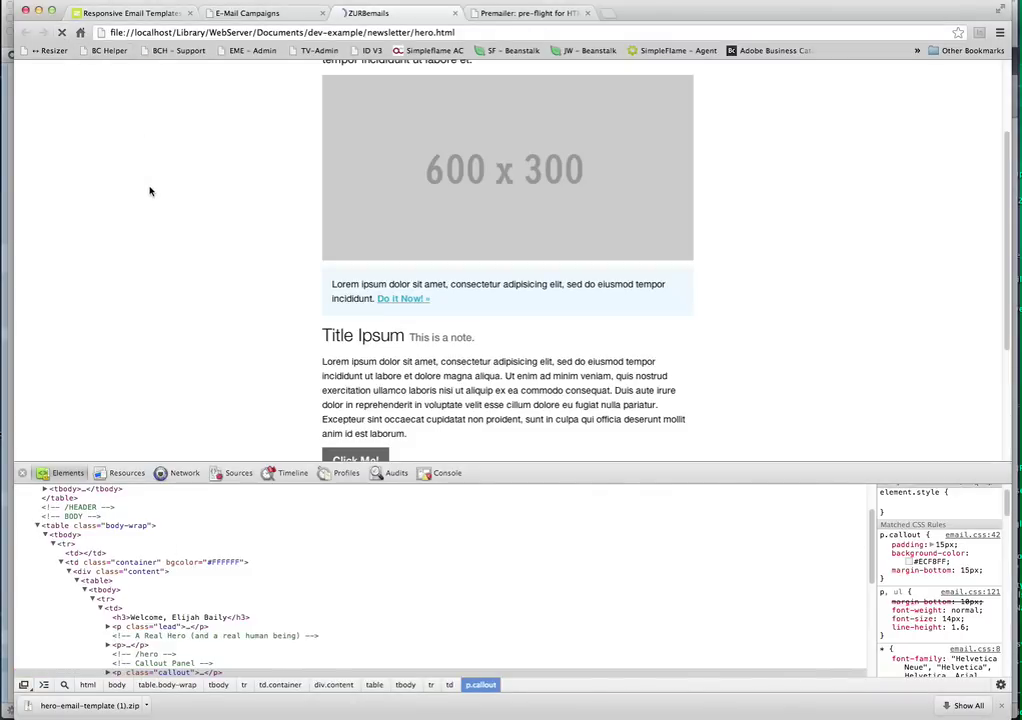
{"action": "scroll", "coordinate": [153, 189], "scroll_direction": "up", "scroll_amount": 3}
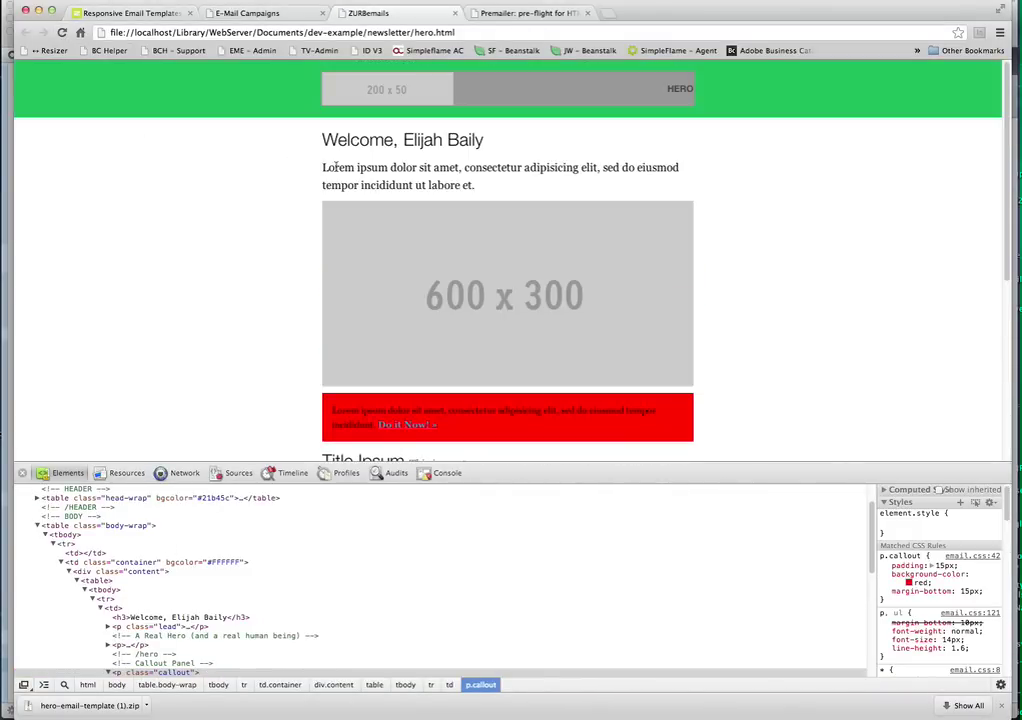
{"action": "left_click_drag", "start_coordinate": [368, 169], "coordinate": [429, 185]}
{"action": "left_click", "coordinate": [281, 195]}
{"action": "scroll", "coordinate": [269, 315], "scroll_direction": "down", "scroll_amount": 3}
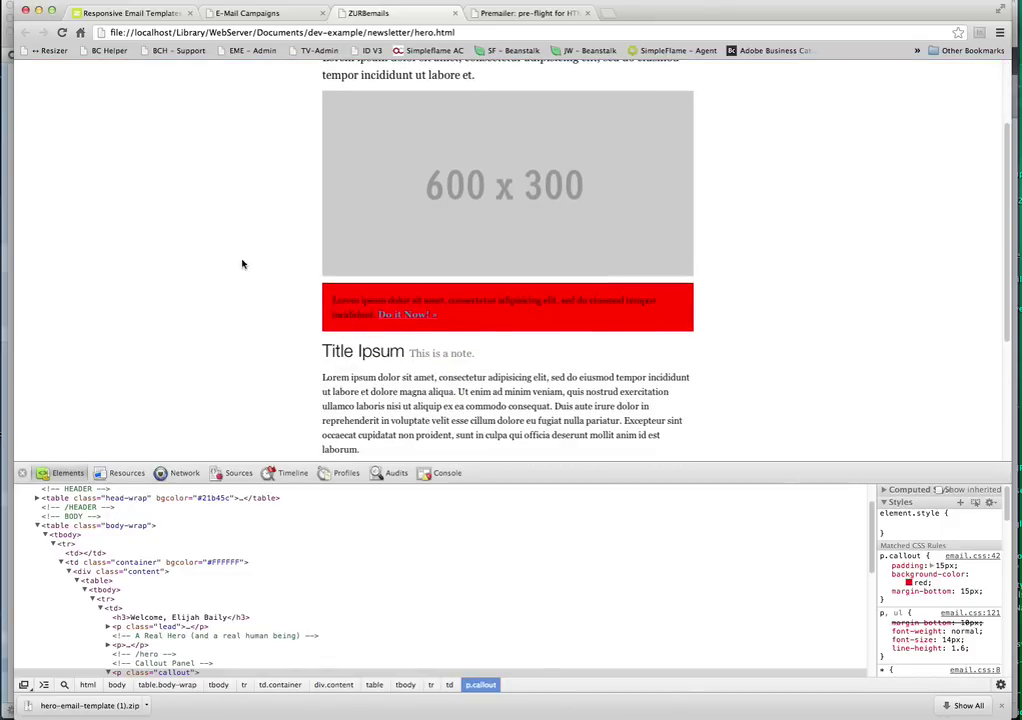
Step: Switch back to Coda, return to hero.html, and expand its collapsed head section
{"action": "left_click", "coordinate": [10, 308]}
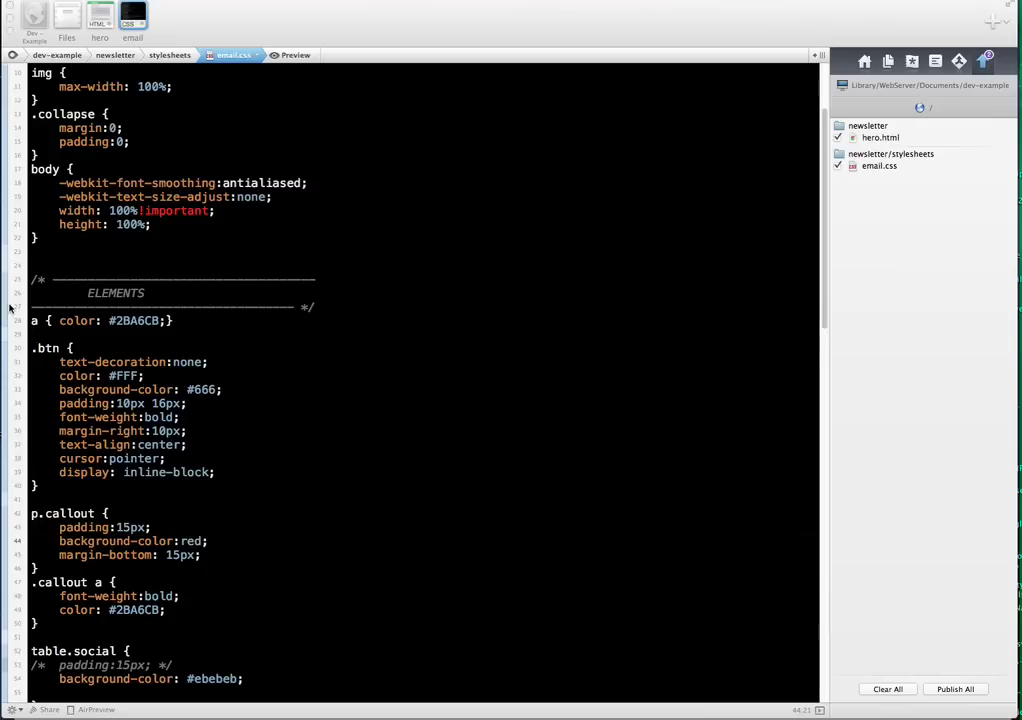
{"action": "left_click", "coordinate": [99, 17]}
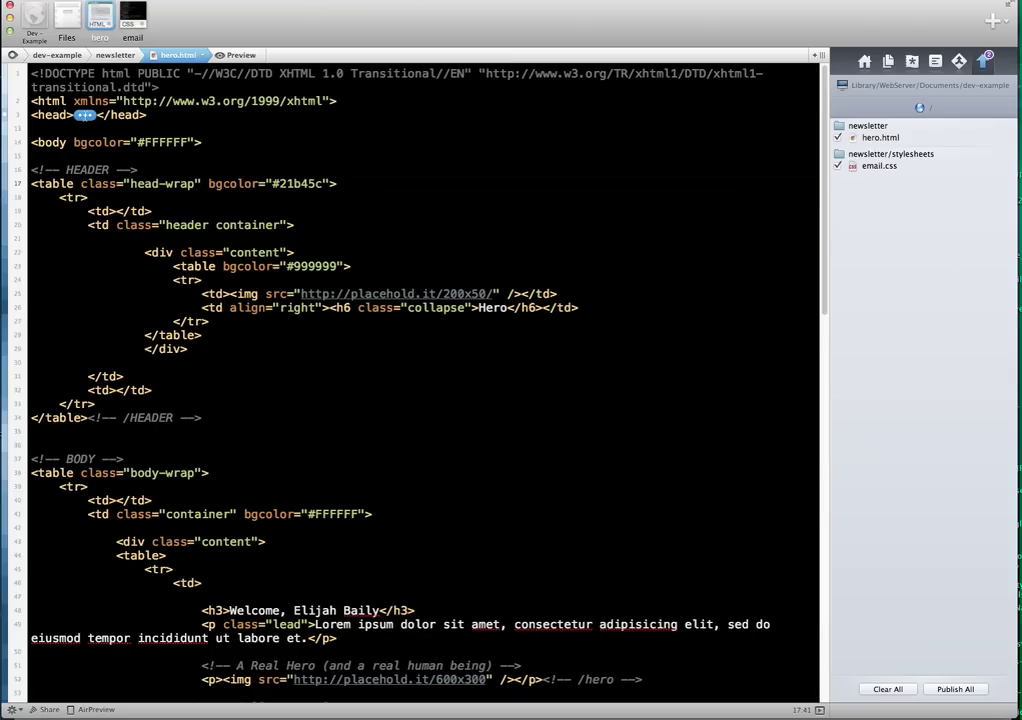
{"action": "left_click", "coordinate": [84, 115]}
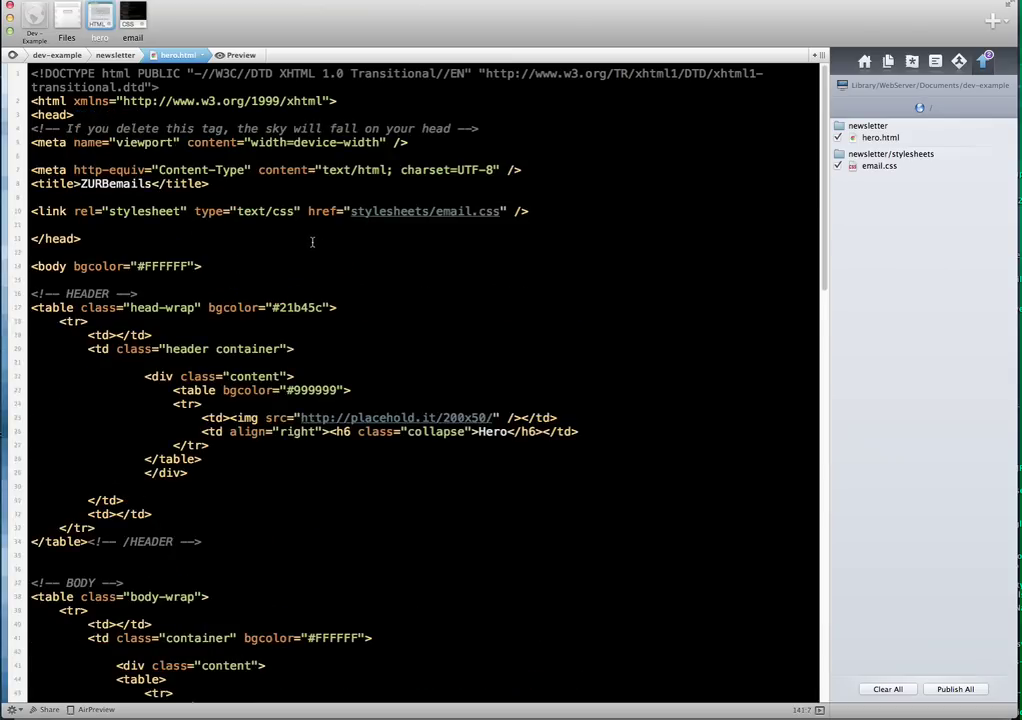
Step: Switch to Chrome and copy the domain dev-example.simpleflame.com from the E-Mail Campaigns page's address
{"action": "key", "text": "super+Tab"}
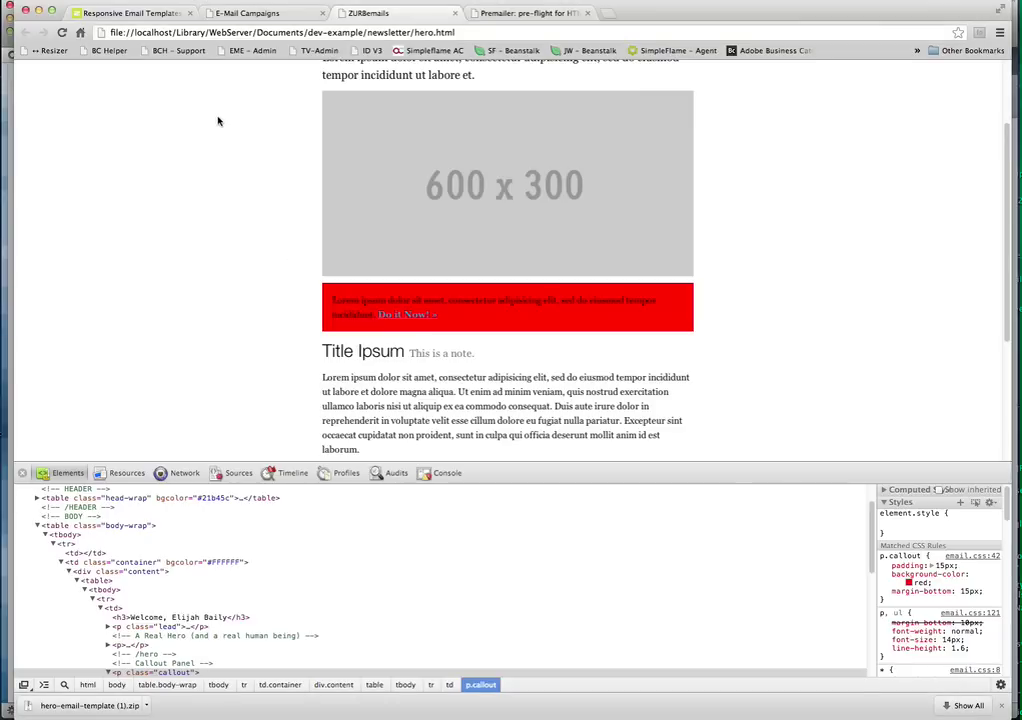
{"action": "left_click", "coordinate": [210, 12]}
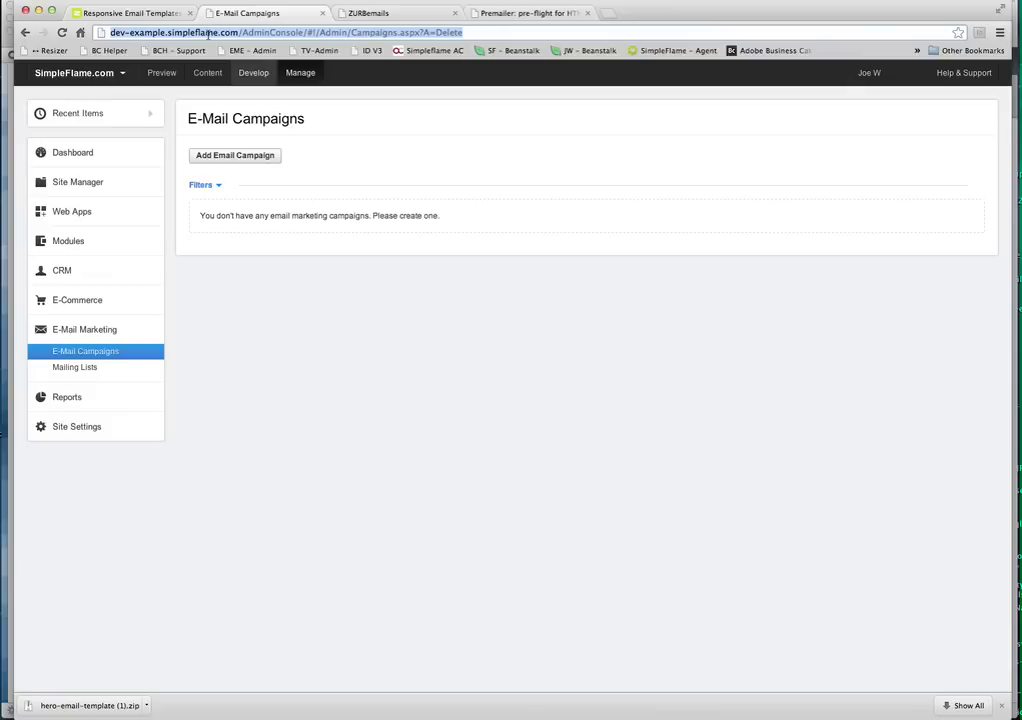
{"action": "left_click", "coordinate": [217, 32]}
{"action": "left_click_drag", "start_coordinate": [237, 32], "coordinate": [99, 32]}
{"action": "key", "text": "super+c"}
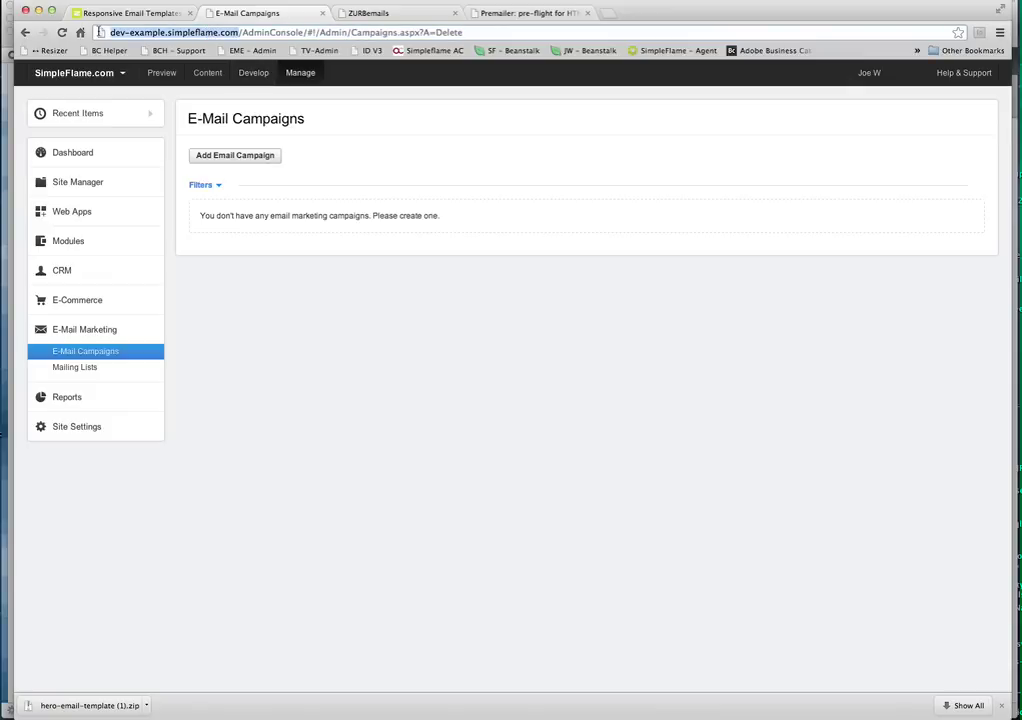
{"action": "left_click", "coordinate": [7, 155]}
{"action": "left_click", "coordinate": [347, 214]}
{"action": "key", "text": "super+v"}
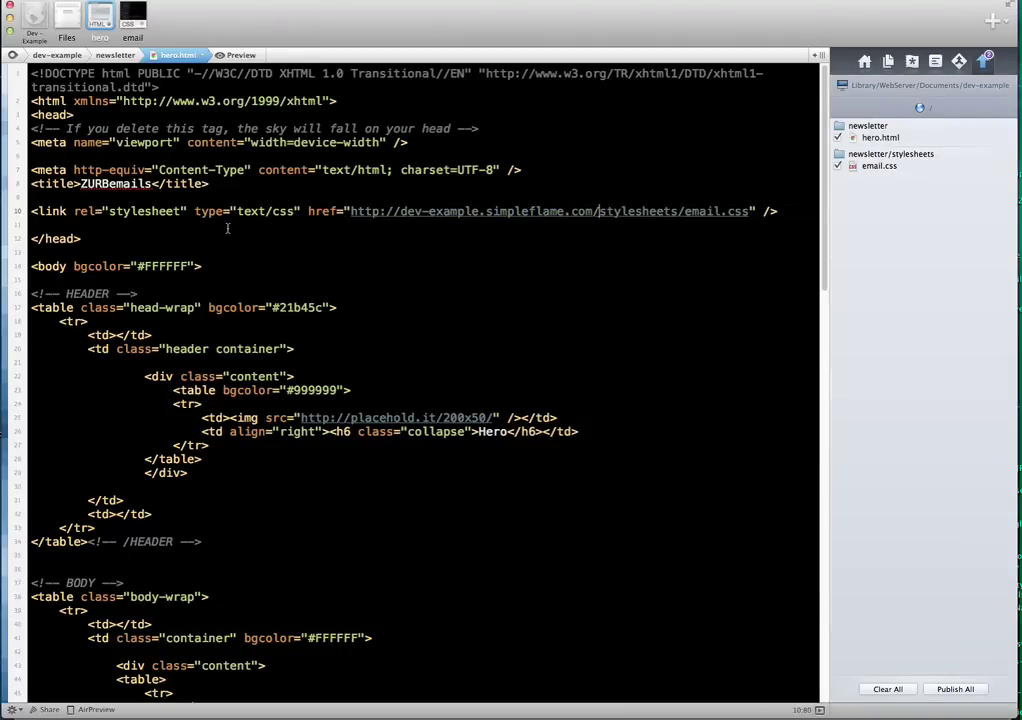
{"action": "left_click", "coordinate": [296, 418]}
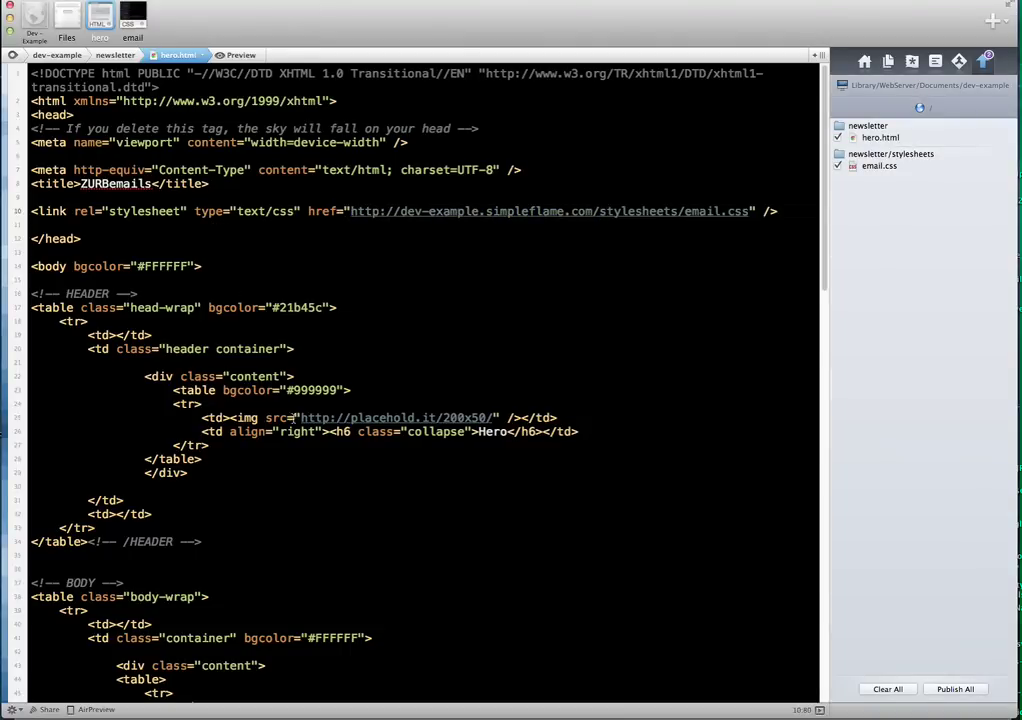
{"action": "scroll", "coordinate": [531, 237], "scroll_direction": "down", "scroll_amount": 1}
{"action": "double_click", "coordinate": [596, 200]}
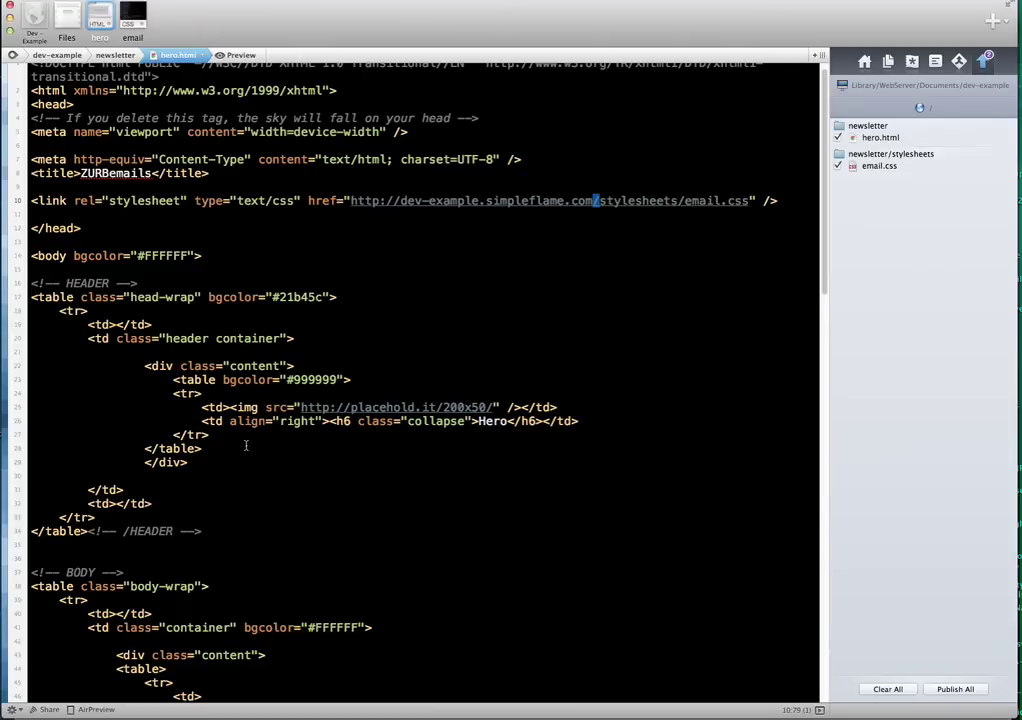
{"action": "scroll", "coordinate": [196, 458], "scroll_direction": "down", "scroll_amount": 3}
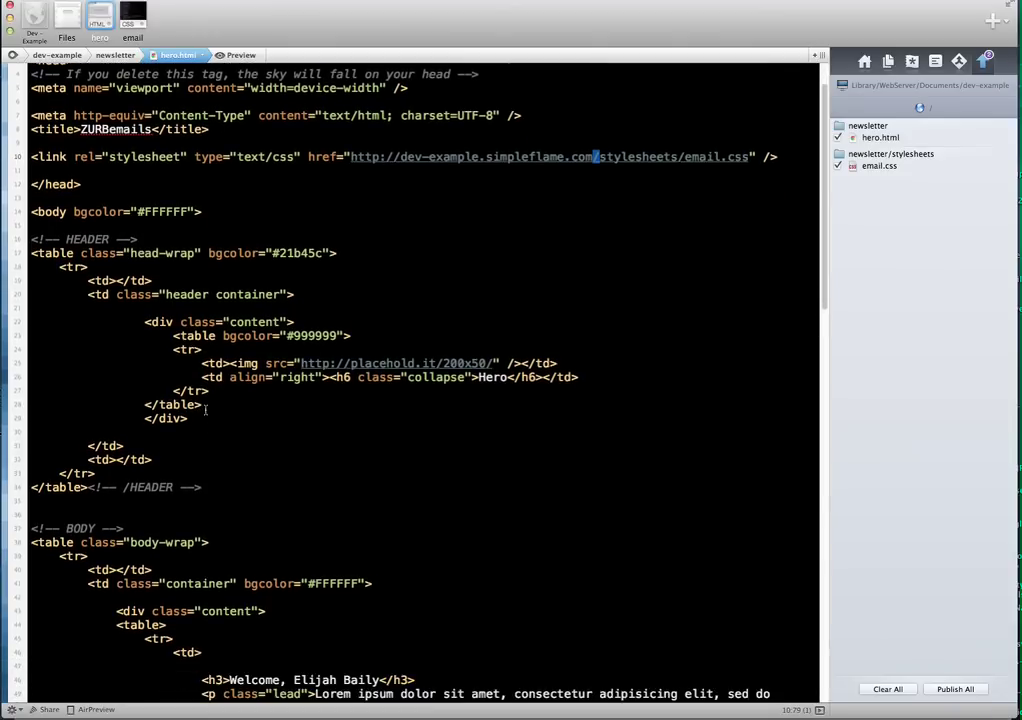
{"action": "scroll", "coordinate": [190, 450], "scroll_direction": "up", "scroll_amount": 4}
Step: Publish the local newsletter folder to the remote site from the file browser
{"action": "left_click", "coordinate": [68, 38]}
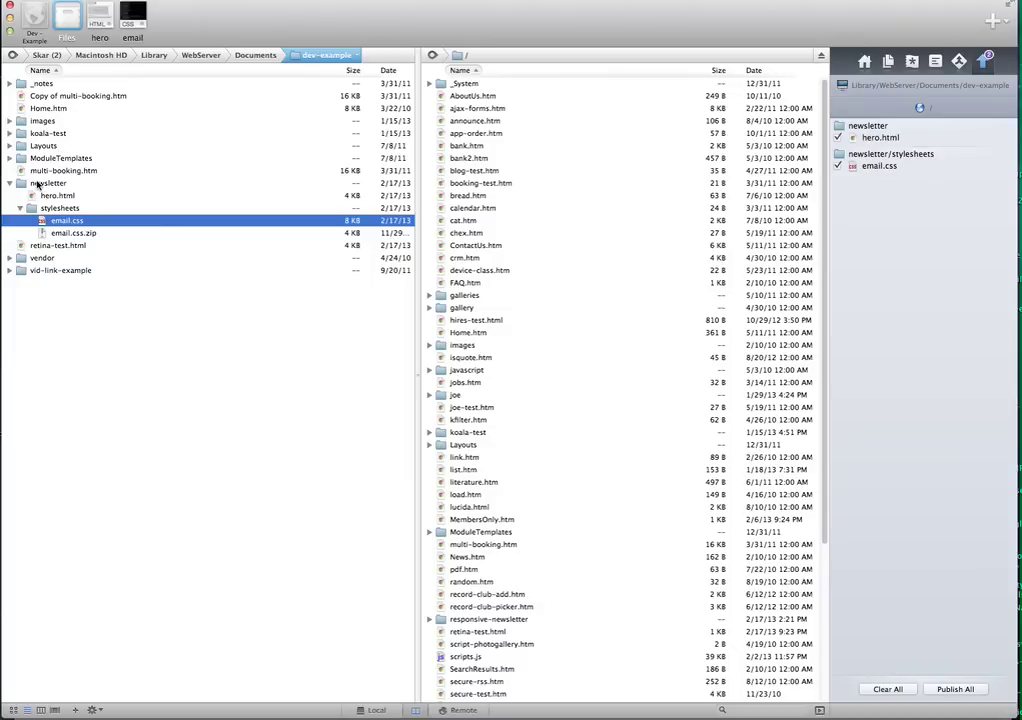
{"action": "left_click", "coordinate": [37, 185]}
{"action": "right_click", "coordinate": [37, 185]}
{"action": "left_click", "coordinate": [53, 189]}
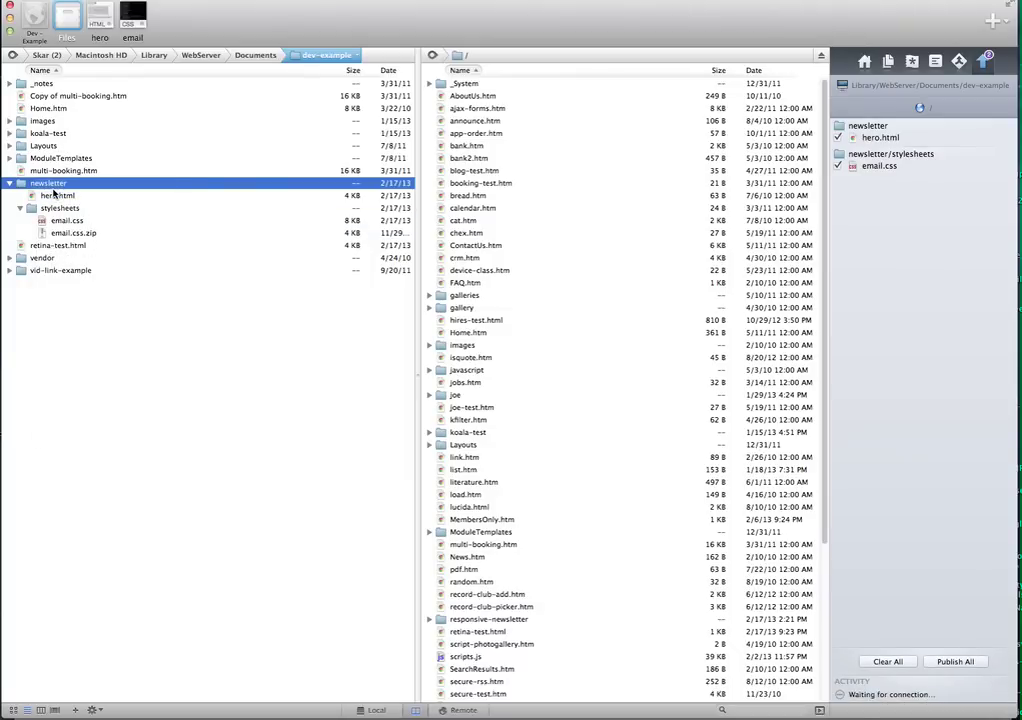
Step: Reopen hero.html from the newsletter folder and select all of its code
{"action": "left_click", "coordinate": [58, 197]}
{"action": "double_click", "coordinate": [58, 197]}
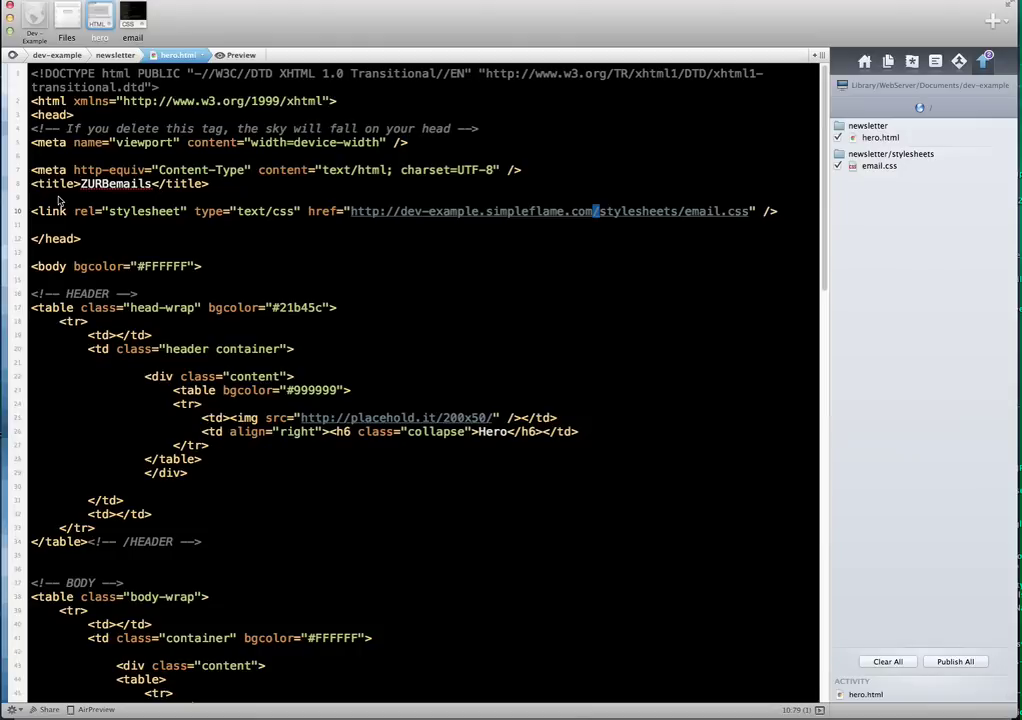
{"action": "key", "text": "ctrl+a"}
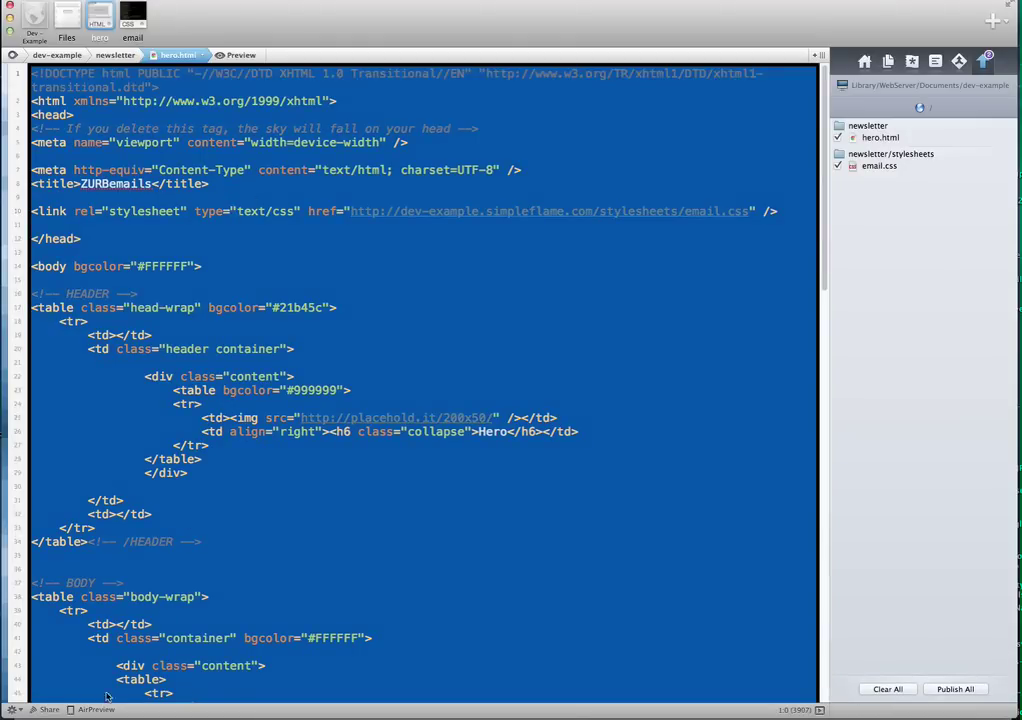
Step: Switch to Chrome and review the source fields and options on the Premailer page
{"action": "key", "text": "super+Tab"}
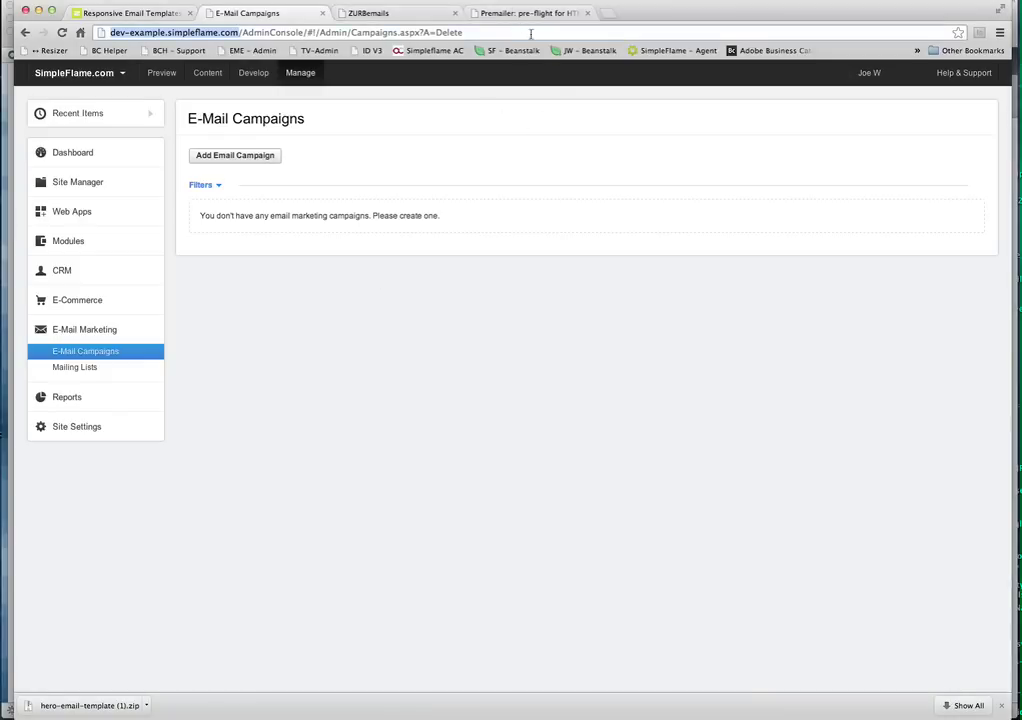
{"action": "left_click", "coordinate": [516, 14]}
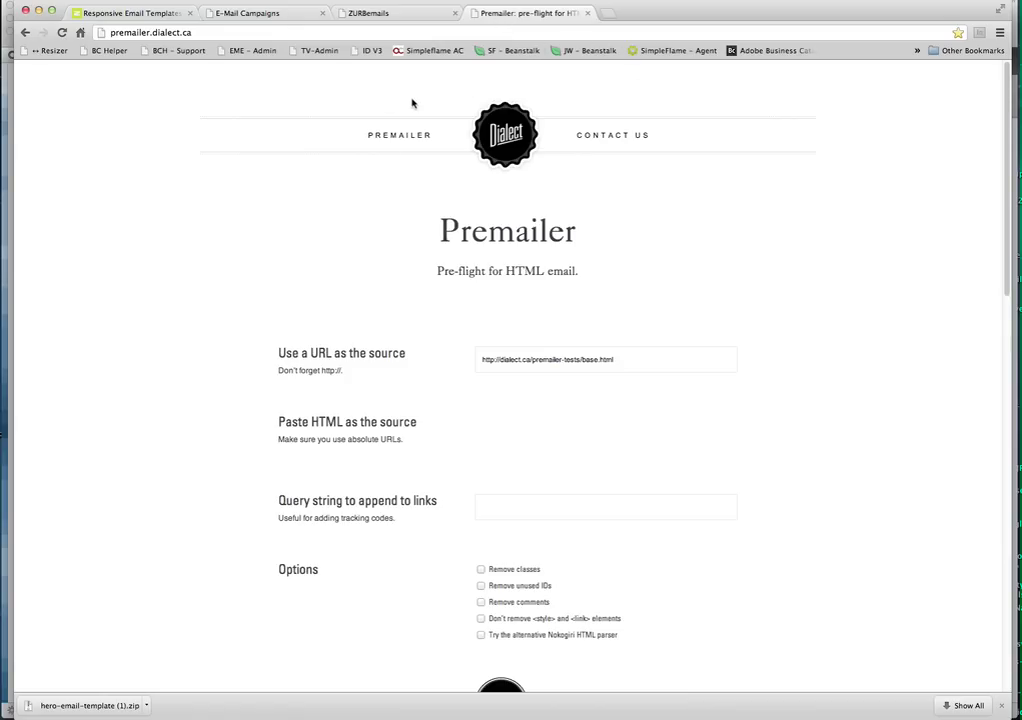
{"action": "scroll", "coordinate": [282, 258], "scroll_direction": "down", "scroll_amount": 5}
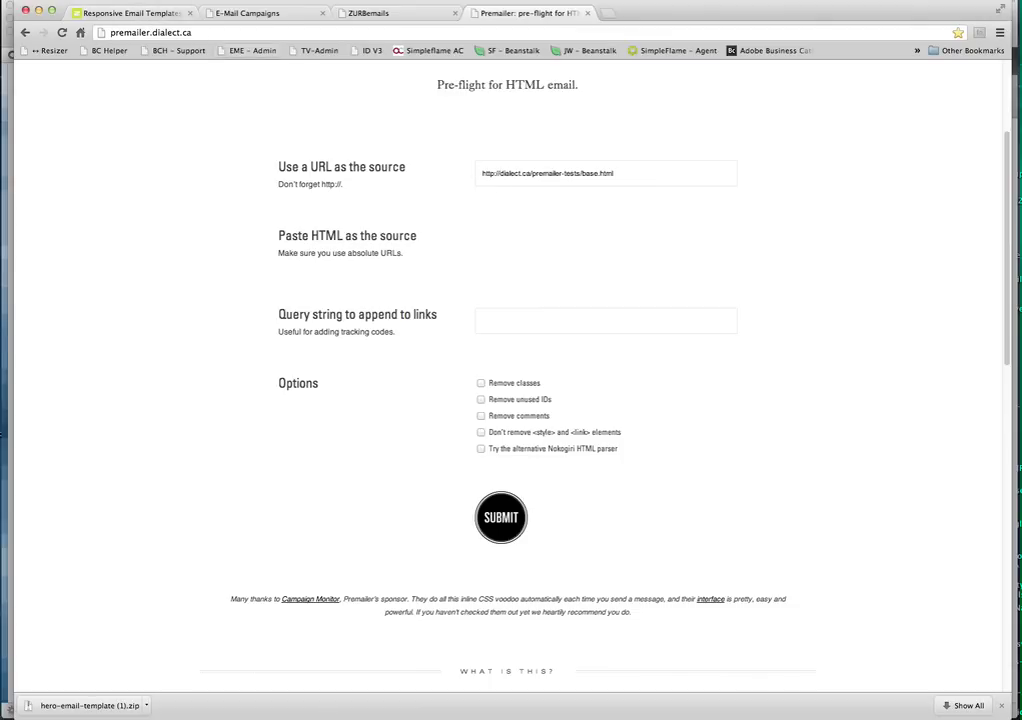
{"action": "left_click", "coordinate": [129, 14]}
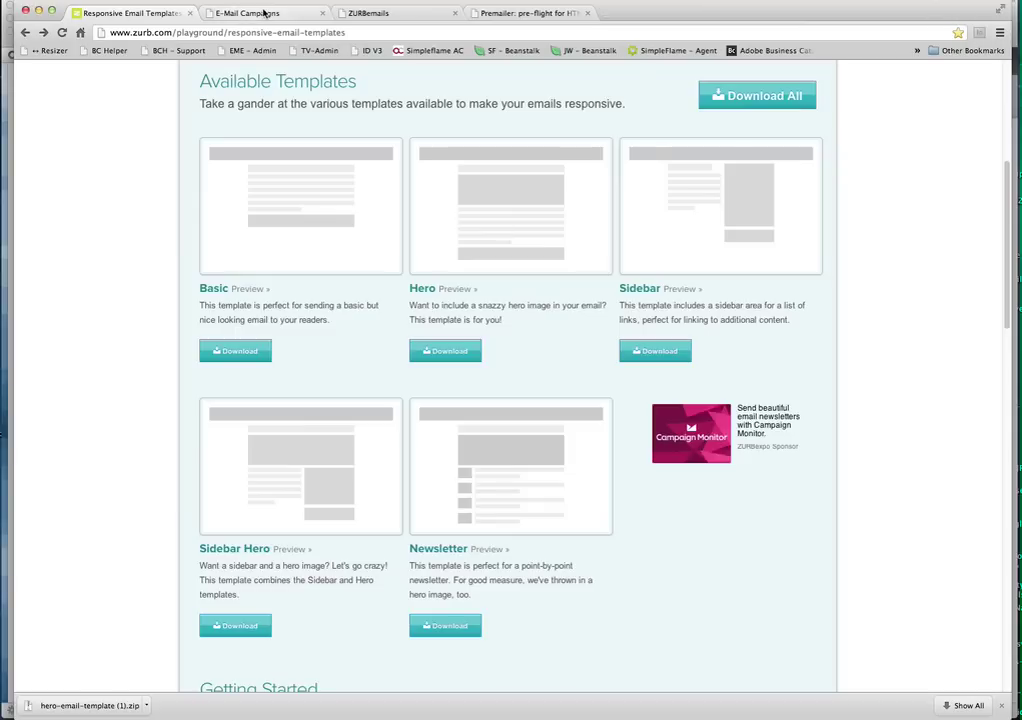
{"action": "left_click", "coordinate": [262, 14]}
{"action": "left_click_drag", "start_coordinate": [239, 33], "coordinate": [110, 32]}
{"action": "key", "text": "ctrl+c"}
{"action": "left_click", "coordinate": [116, 14]}
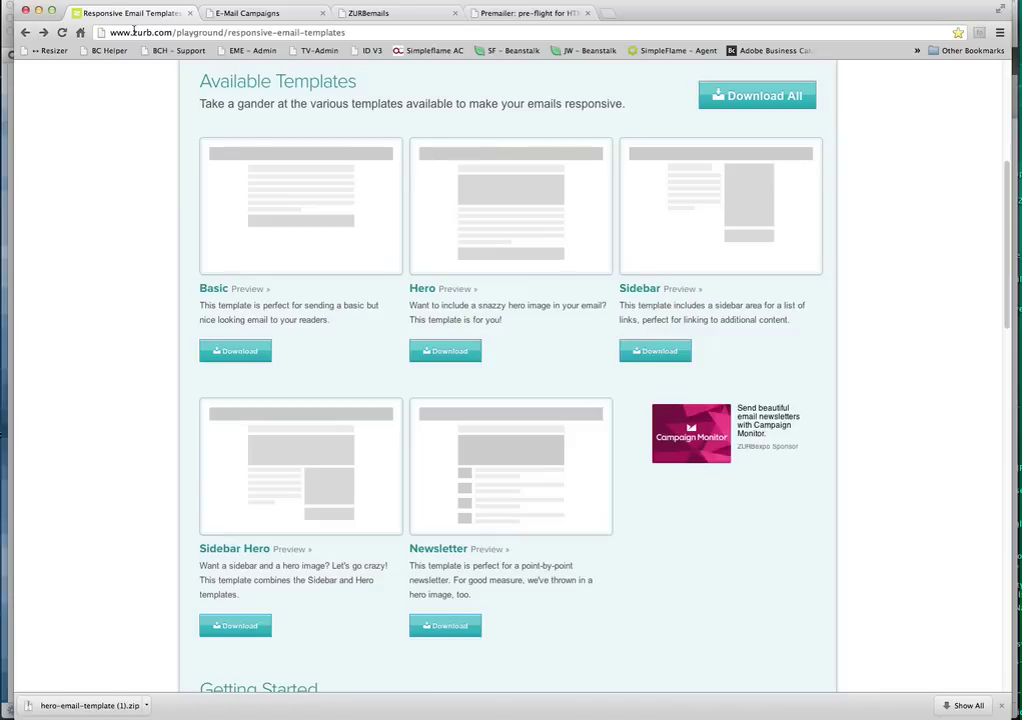
{"action": "left_click", "coordinate": [133, 31]}
{"action": "key", "text": "ctrl+v"}
{"action": "type", "text": "news"}
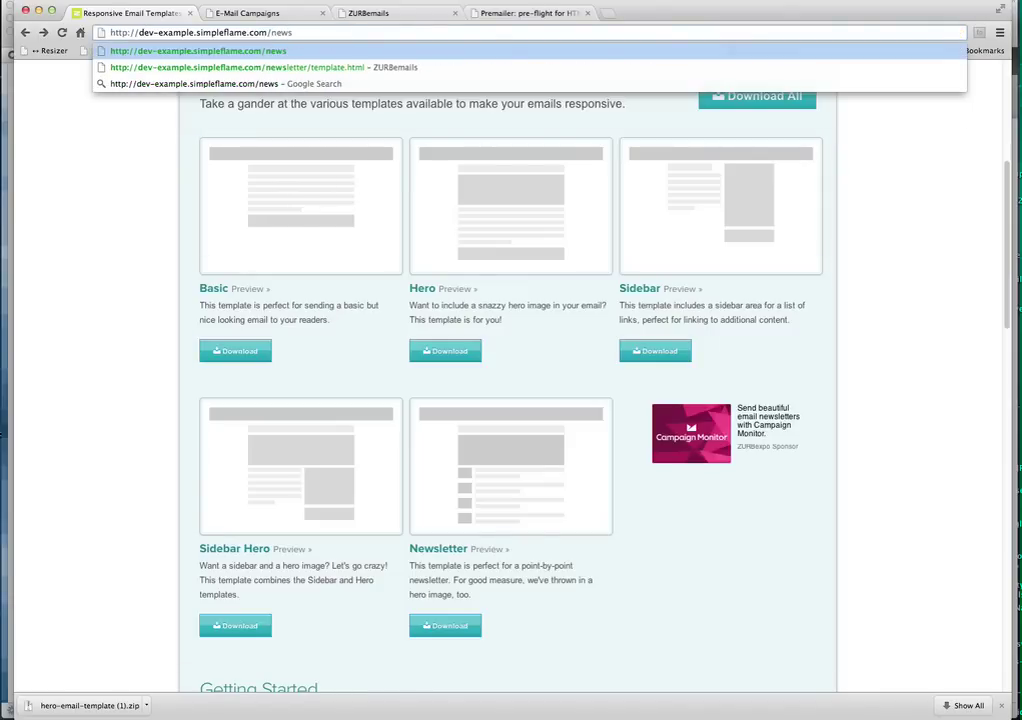
{"action": "type", "text": "letter/"}
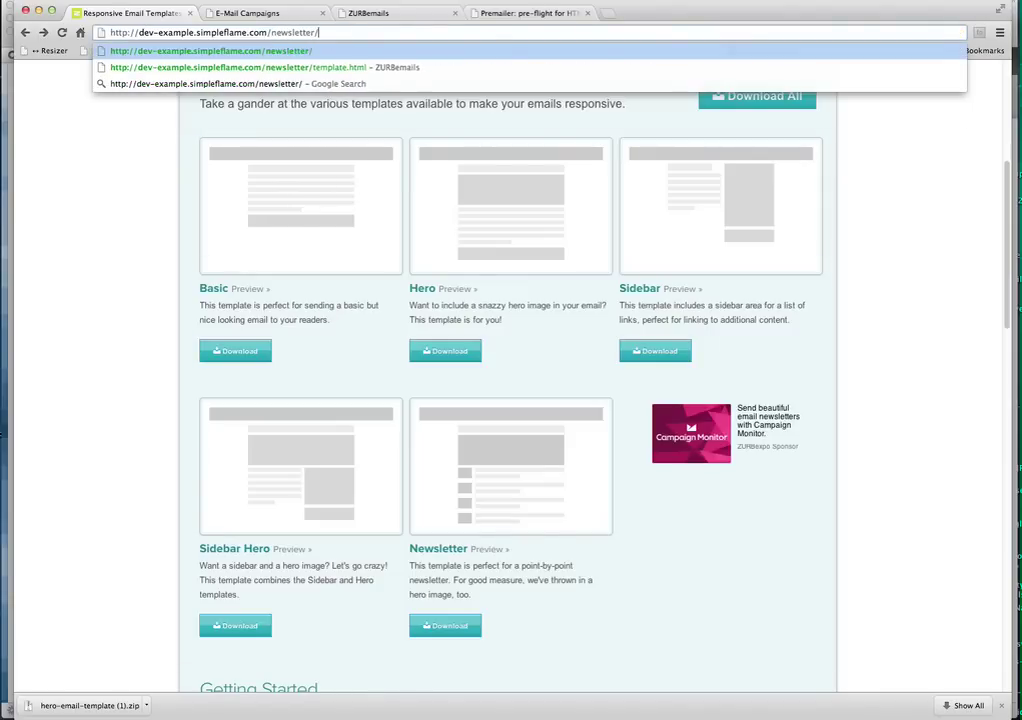
{"action": "type", "text": "hero.html"}
{"action": "key", "text": "Return"}
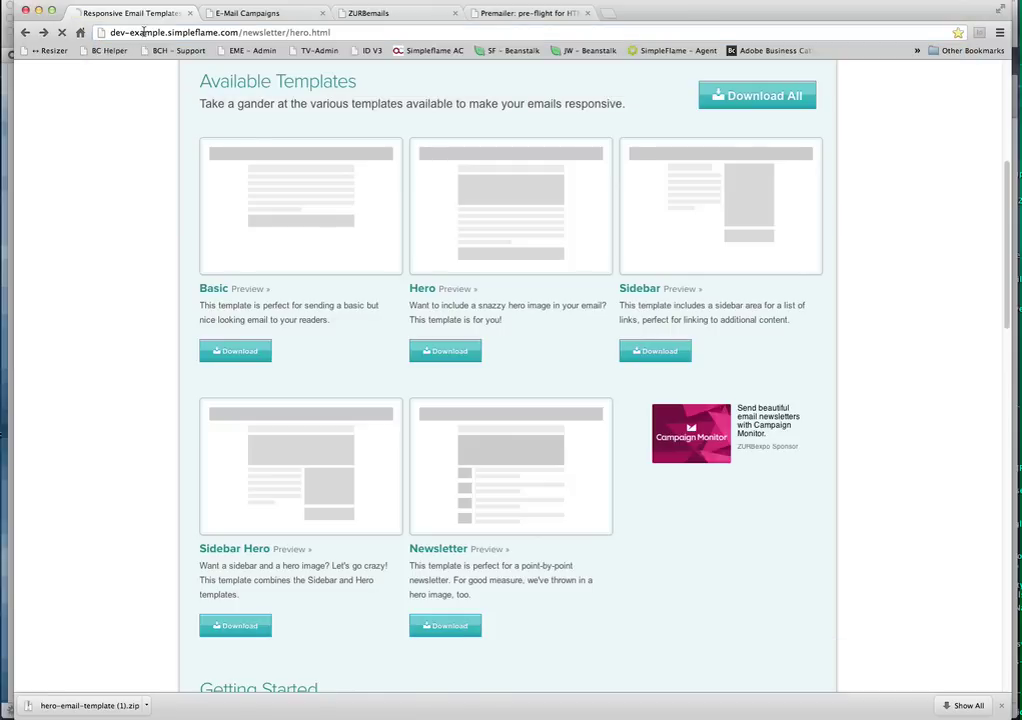
Step: Check the newsletter files in the local file browser, and inspect the source of the published hero.html page in Chrome
{"action": "left_click", "coordinate": [6, 169]}
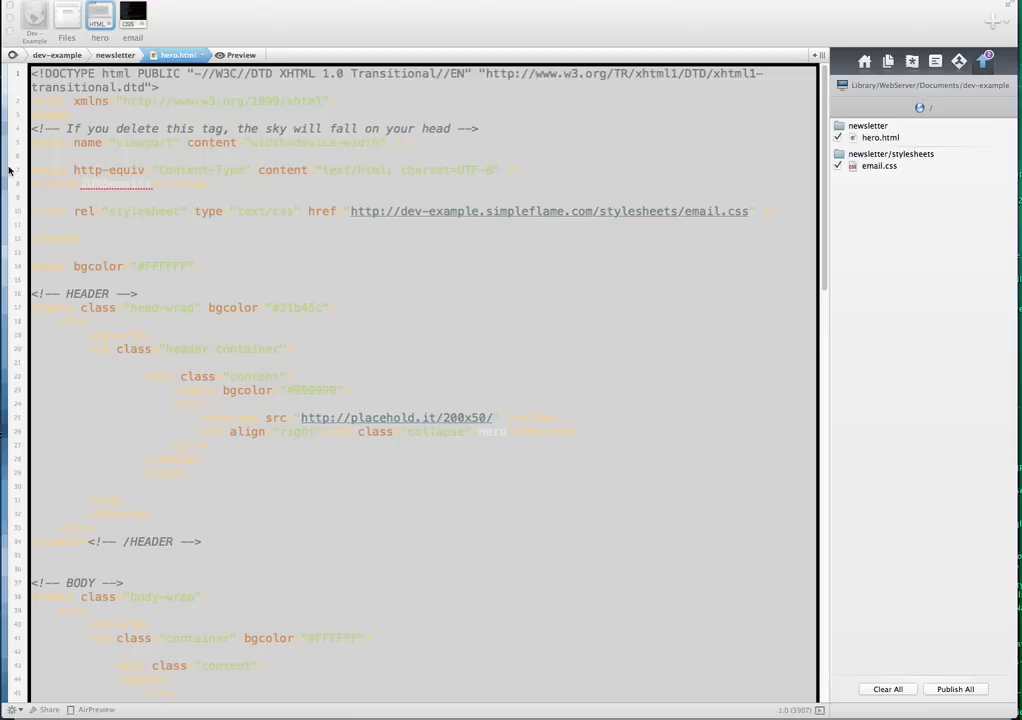
{"action": "left_click", "coordinate": [65, 28]}
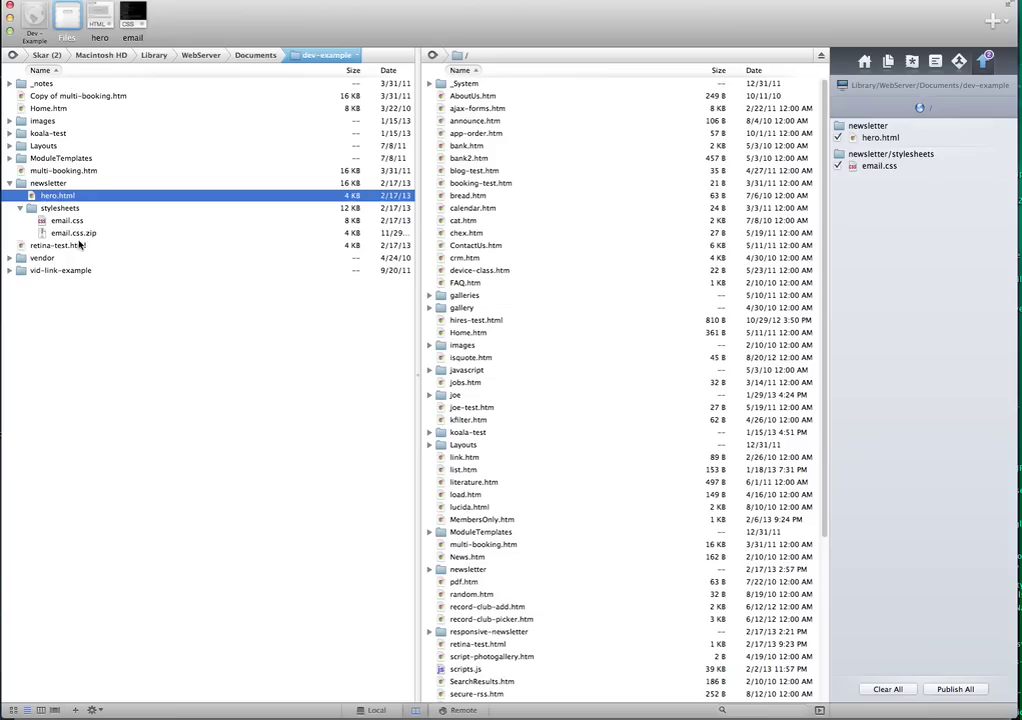
{"action": "key", "text": "super+Tab"}
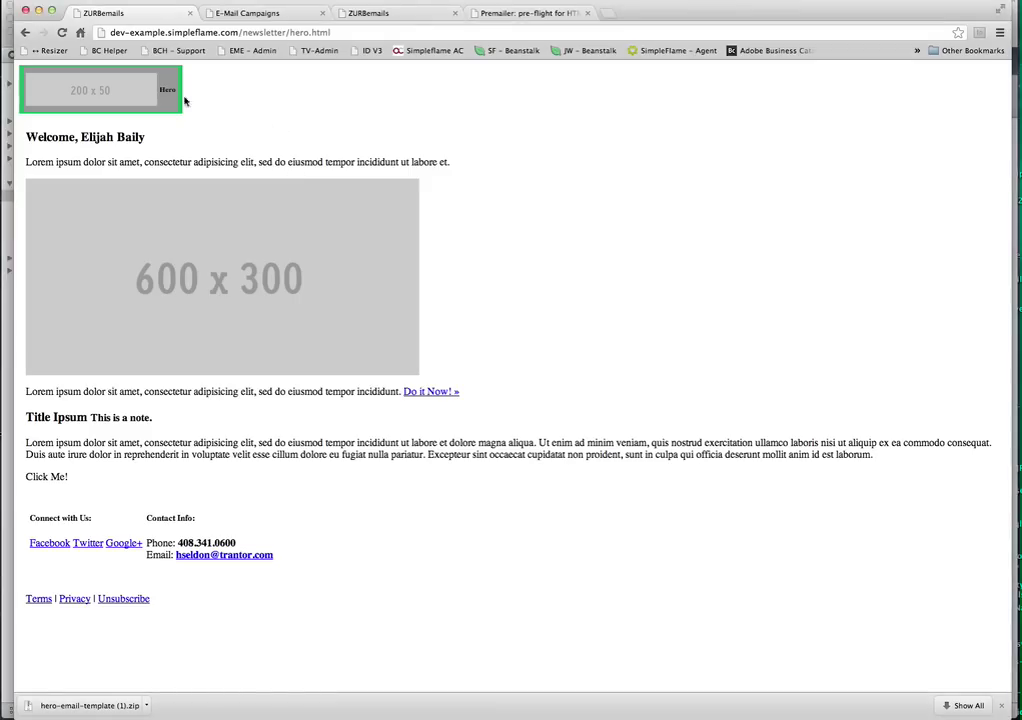
{"action": "key", "text": "super+r"}
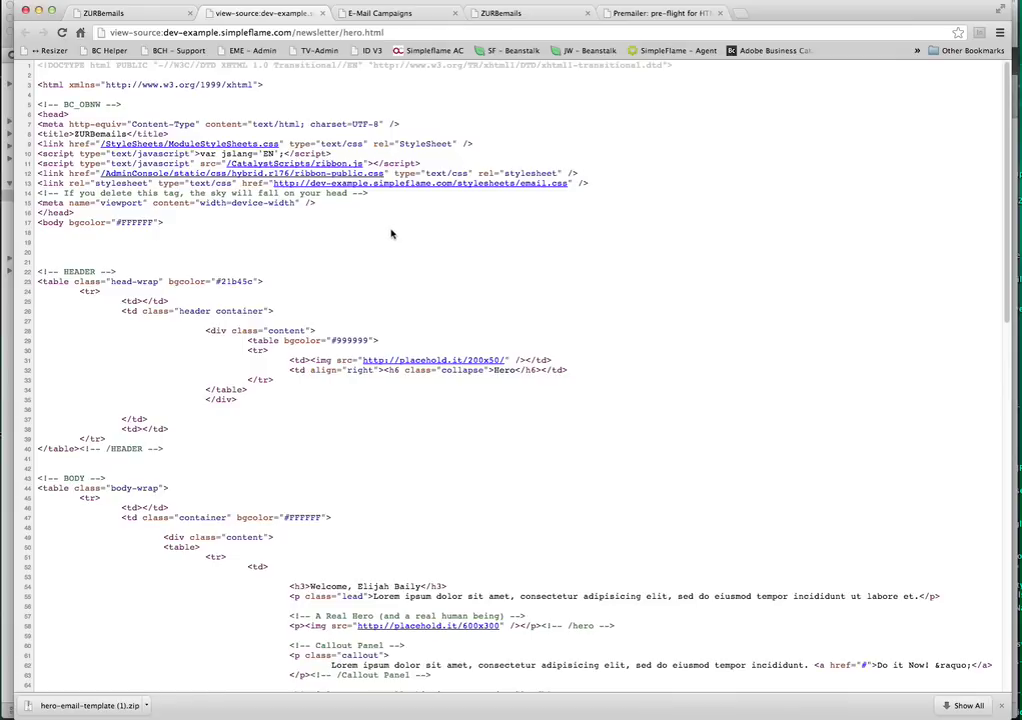
{"action": "key", "text": "super+w"}
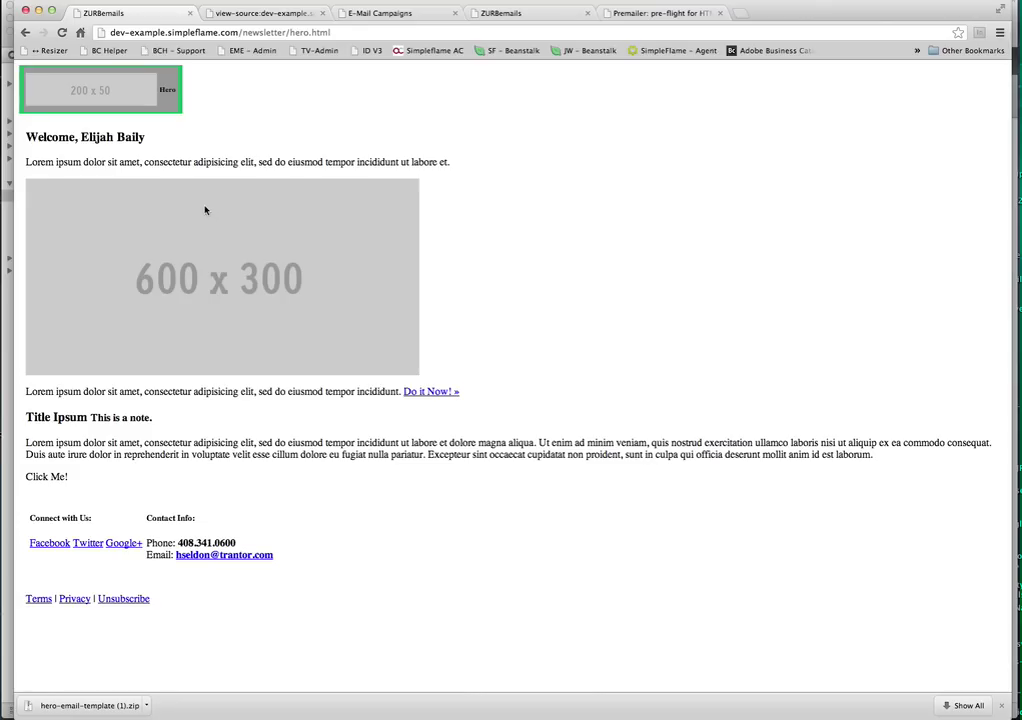
{"action": "left_click", "coordinate": [7, 297]}
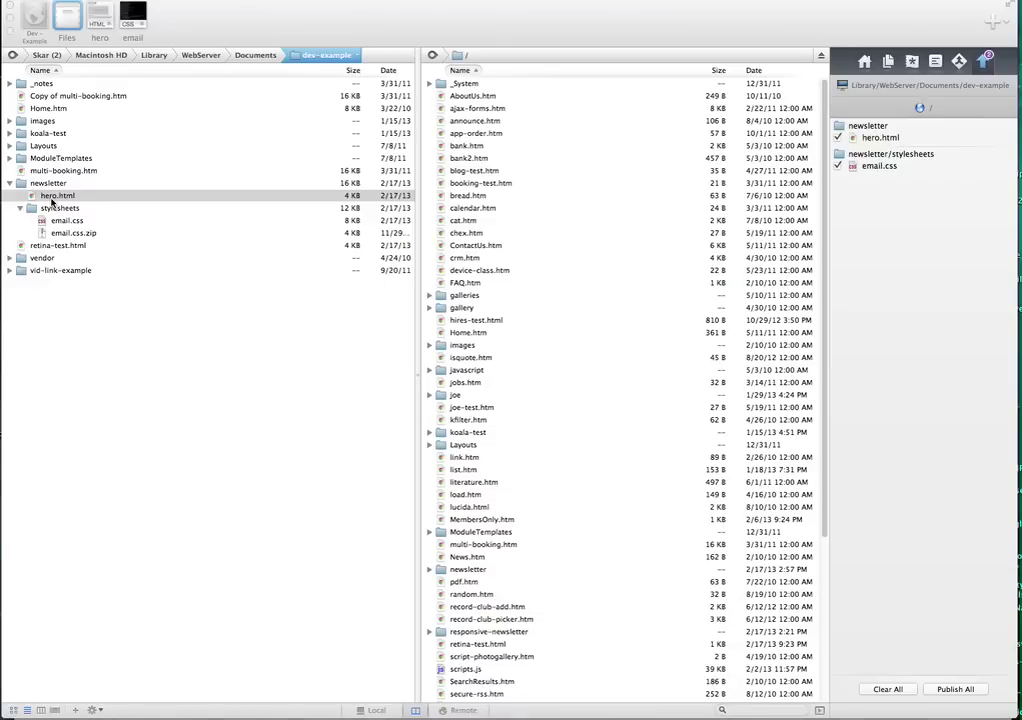
{"action": "double_click", "coordinate": [53, 198]}
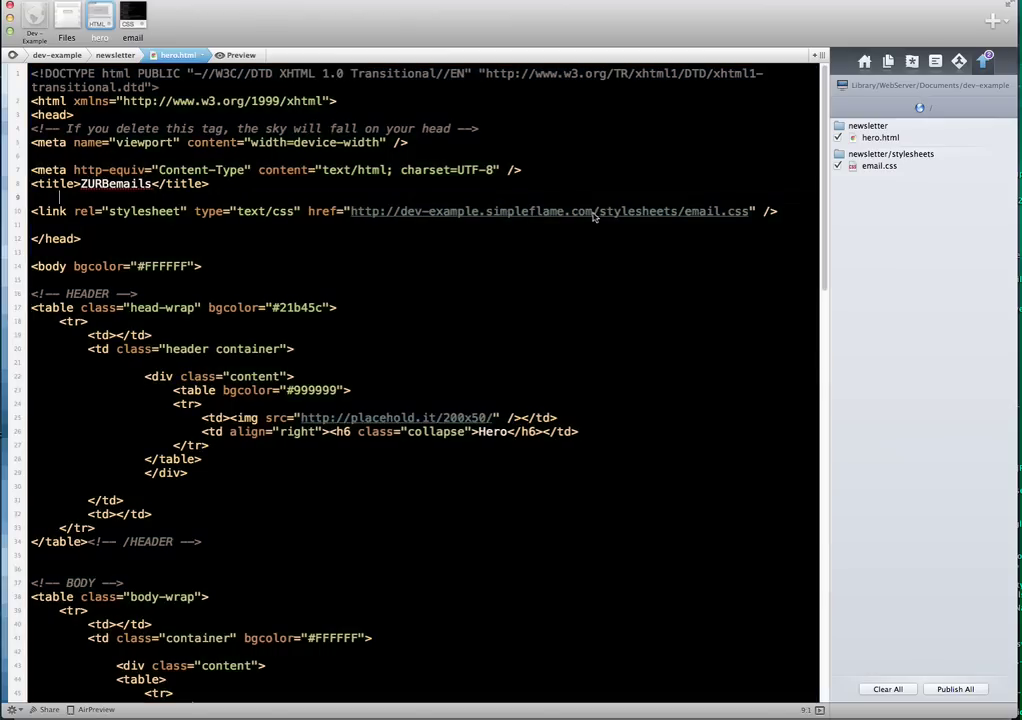
{"action": "double_click", "coordinate": [594, 212]}
{"action": "type", "text": "/newsl"}
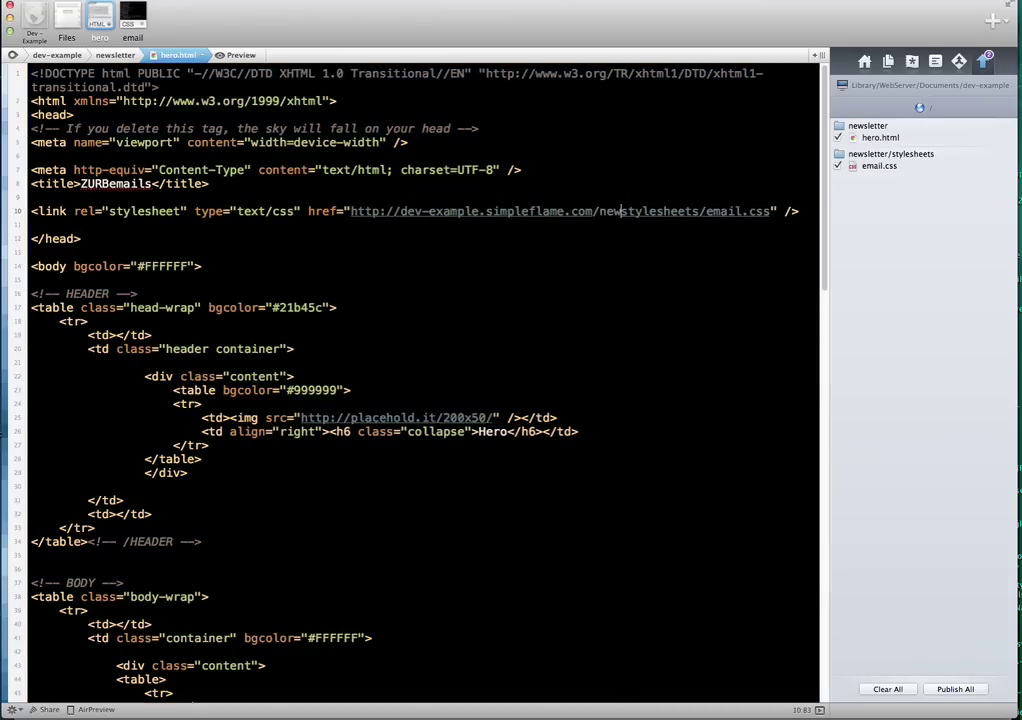
{"action": "type", "text": "etter/s"}
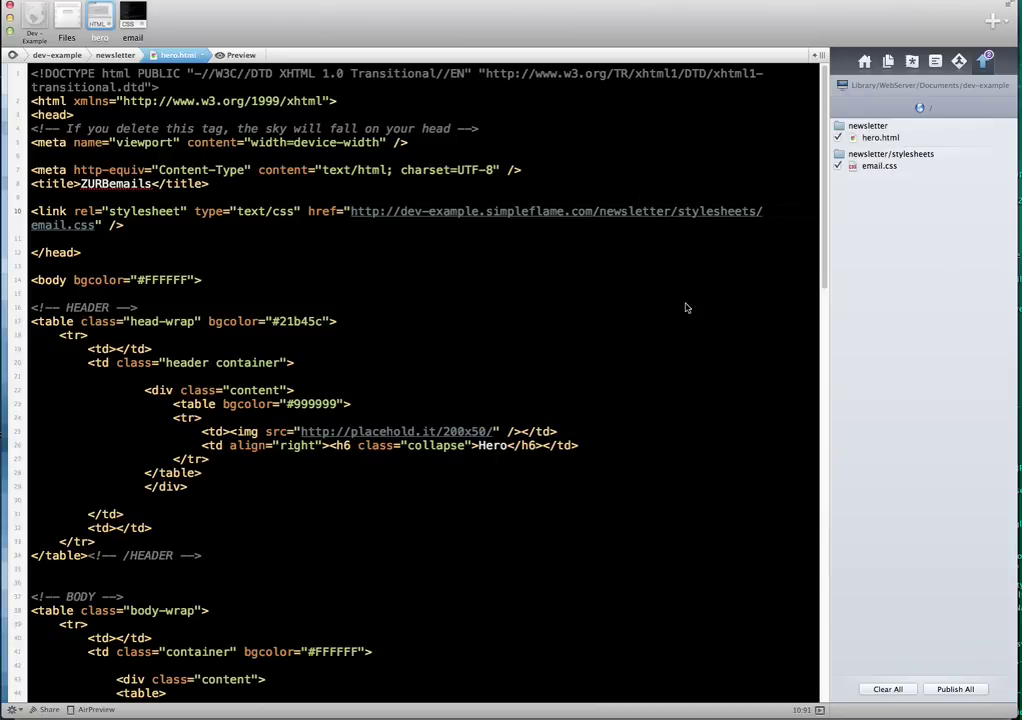
Step: Publish all pending newsletter files to the remote site, and reload the live hero.html page in Chrome to check its styling
{"action": "left_click", "coordinate": [956, 693]}
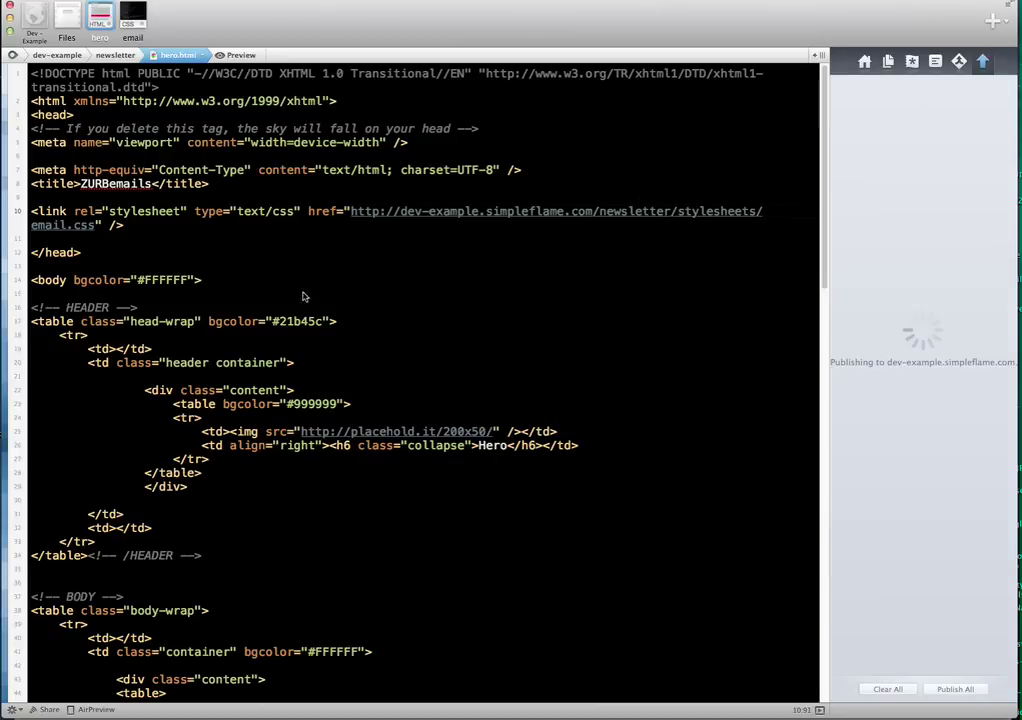
{"action": "key", "text": "super+Tab"}
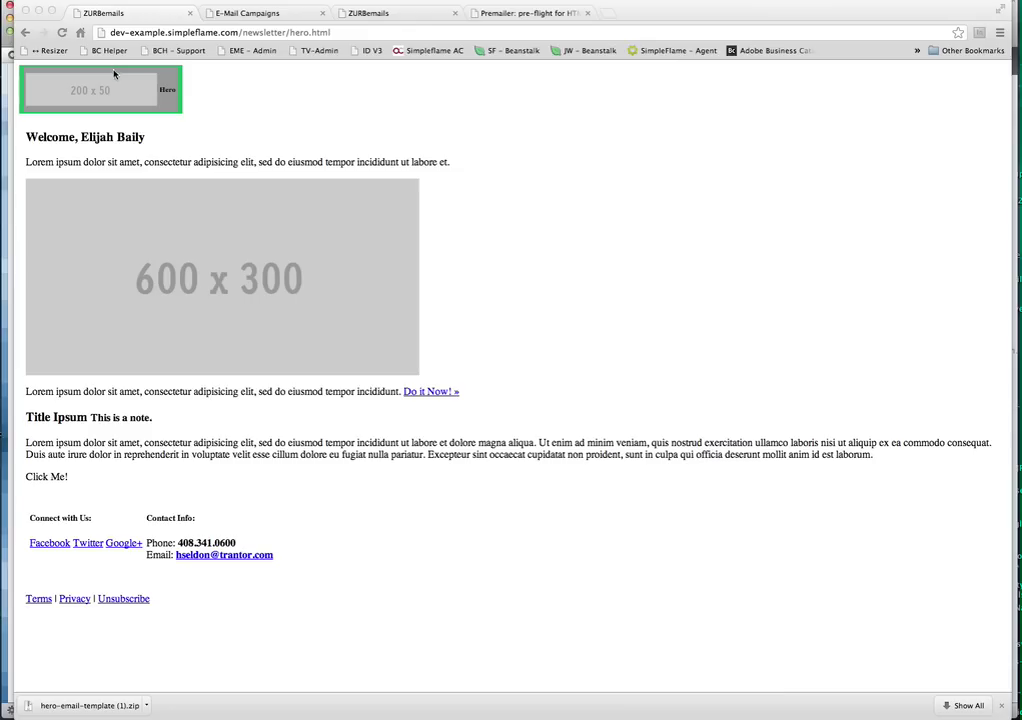
{"action": "left_click", "coordinate": [61, 34]}
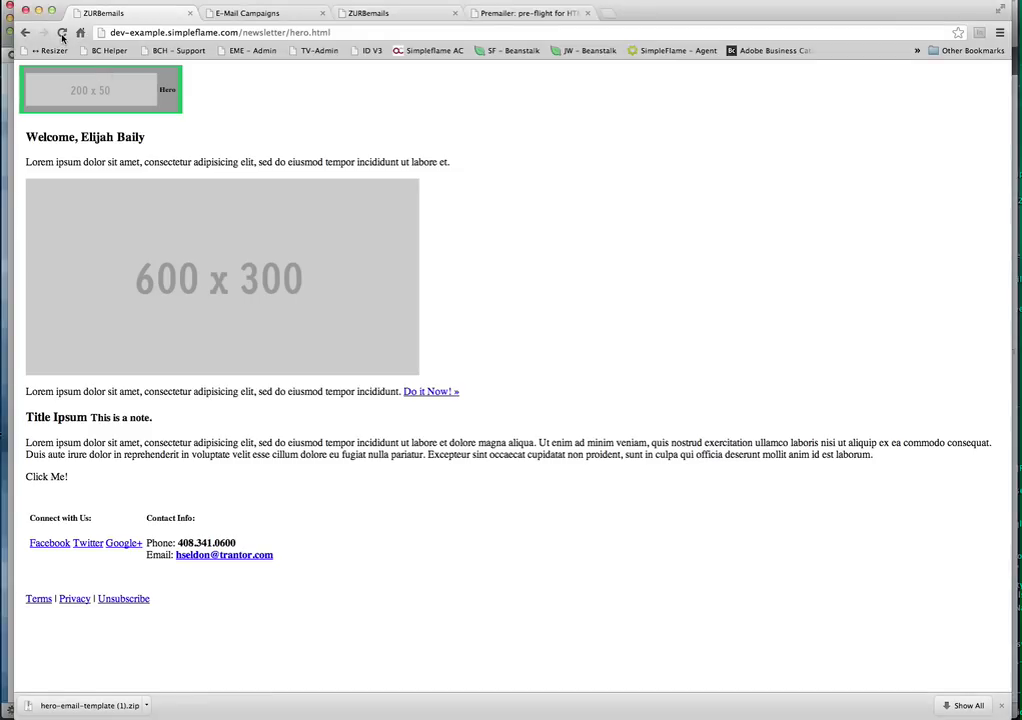
{"action": "left_click", "coordinate": [62, 35]}
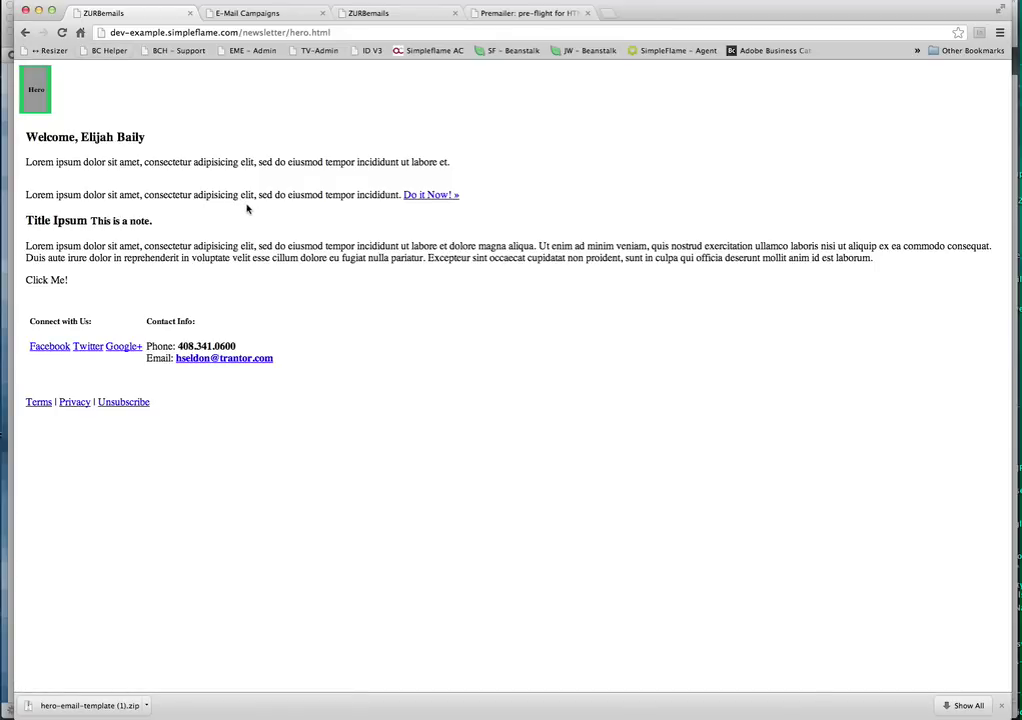
{"action": "left_click", "coordinate": [62, 34]}
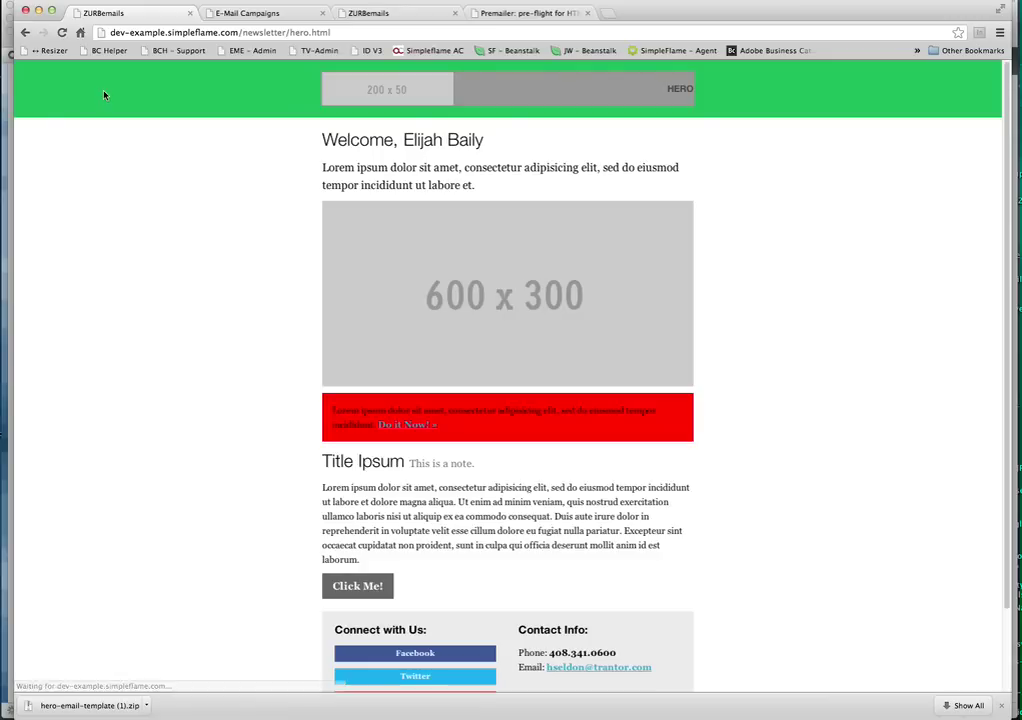
{"action": "scroll", "coordinate": [504, 319], "scroll_direction": "down", "scroll_amount": 3}
{"action": "scroll", "coordinate": [504, 319], "scroll_direction": "up", "scroll_amount": 3}
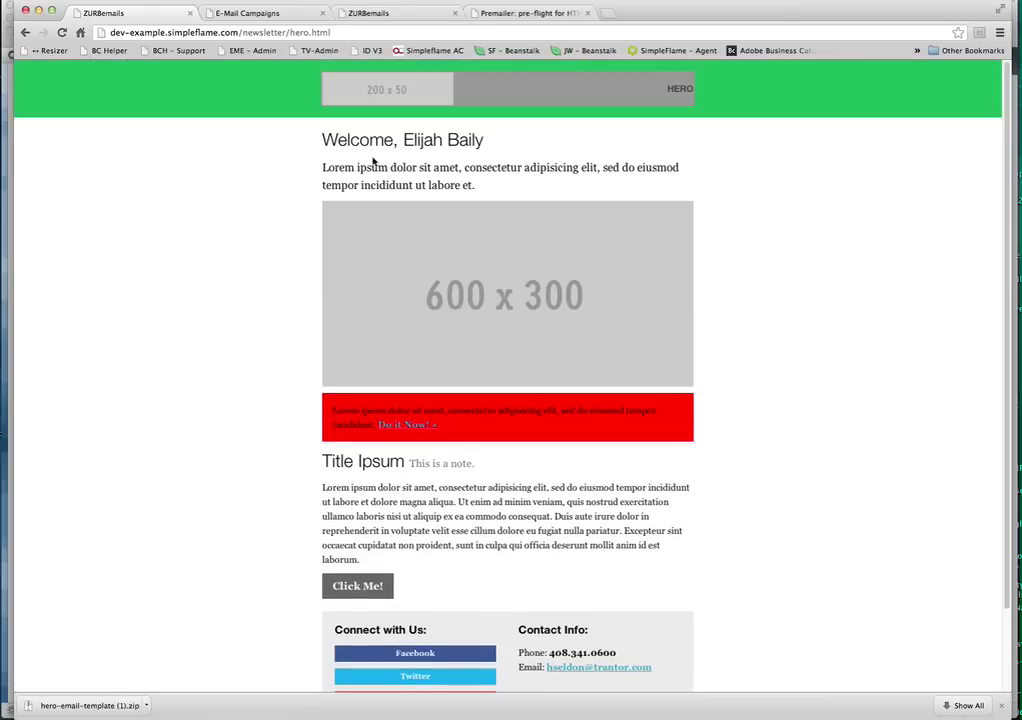
{"action": "left_click", "coordinate": [259, 33]}
{"action": "key", "text": "ctrl+c"}
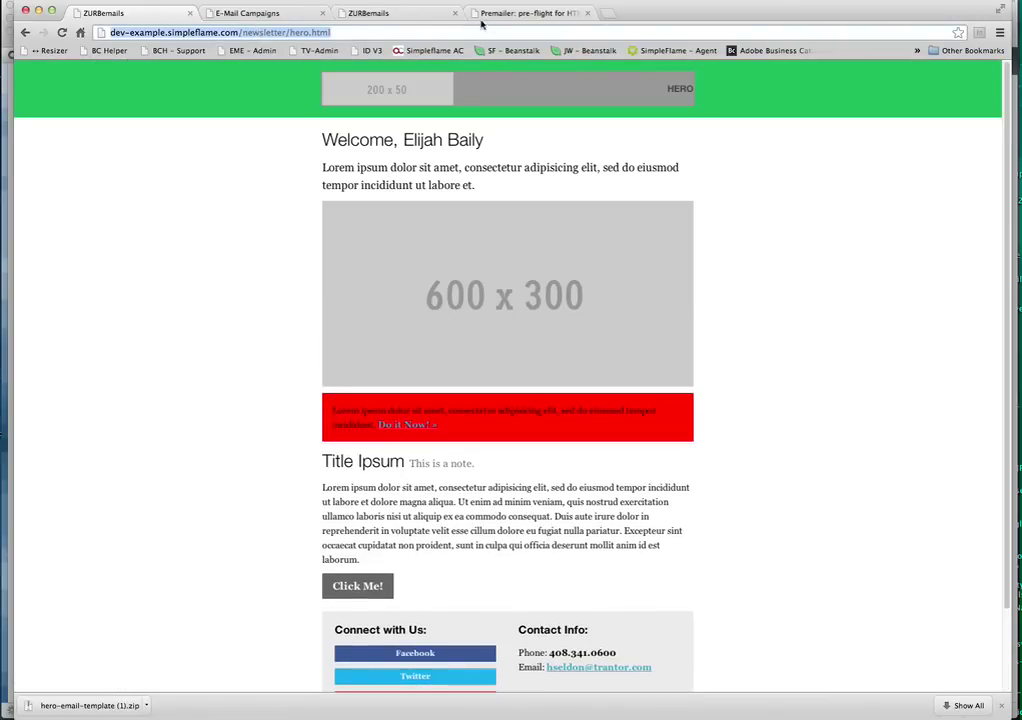
{"action": "left_click", "coordinate": [516, 13]}
{"action": "left_click", "coordinate": [513, 175]}
{"action": "key", "text": "ctrl+a"}
{"action": "key", "text": "ctrl+v"}
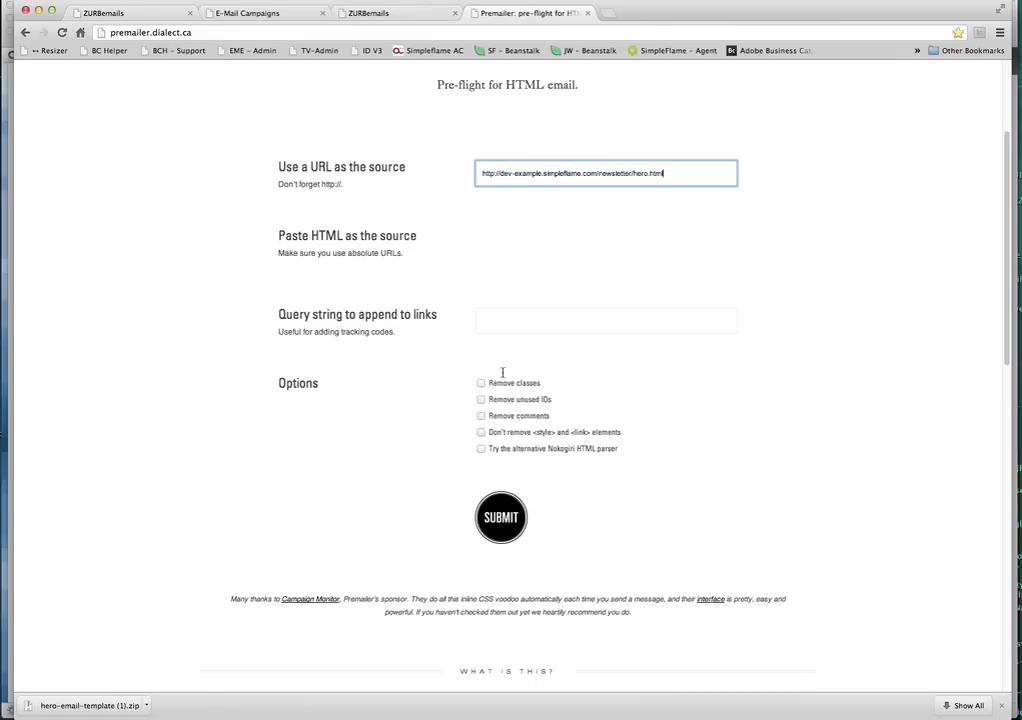
{"action": "left_click", "coordinate": [481, 432]}
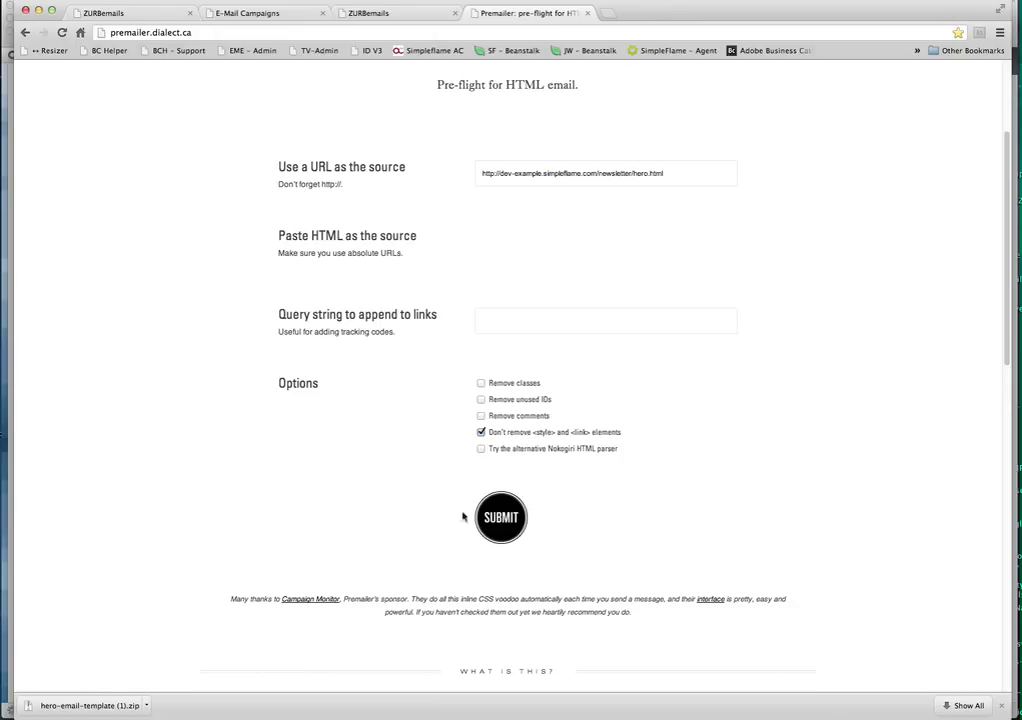
{"action": "left_click", "coordinate": [493, 520]}
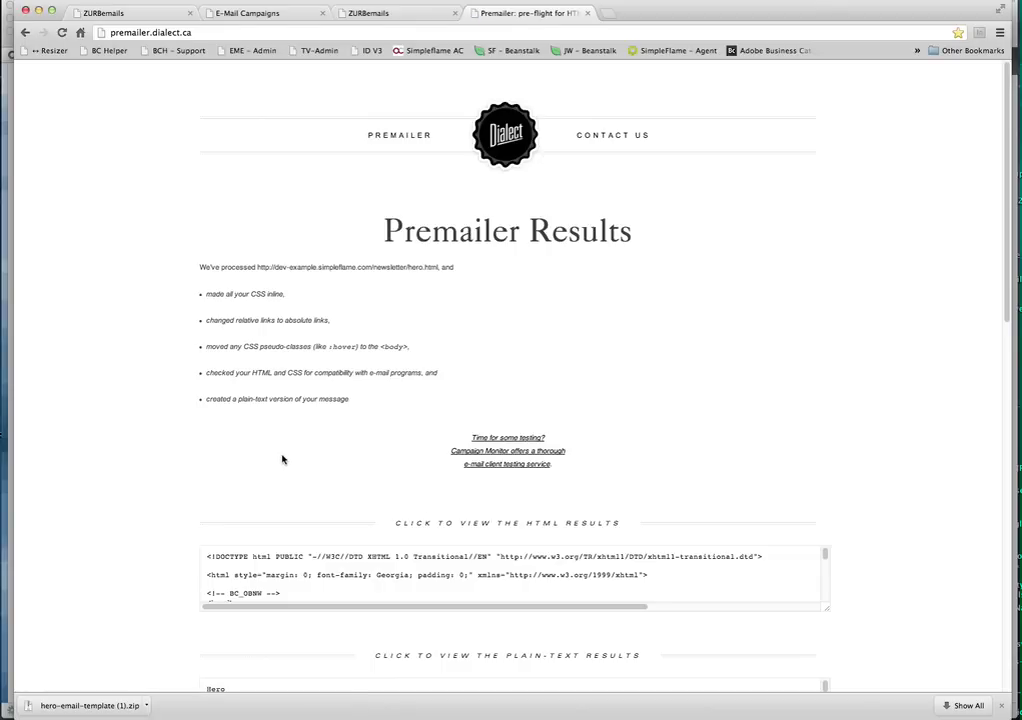
Step: Examine the inlined styles throughout the HTML code in the Premailer results
{"action": "scroll", "coordinate": [162, 369], "scroll_direction": "down", "scroll_amount": 5}
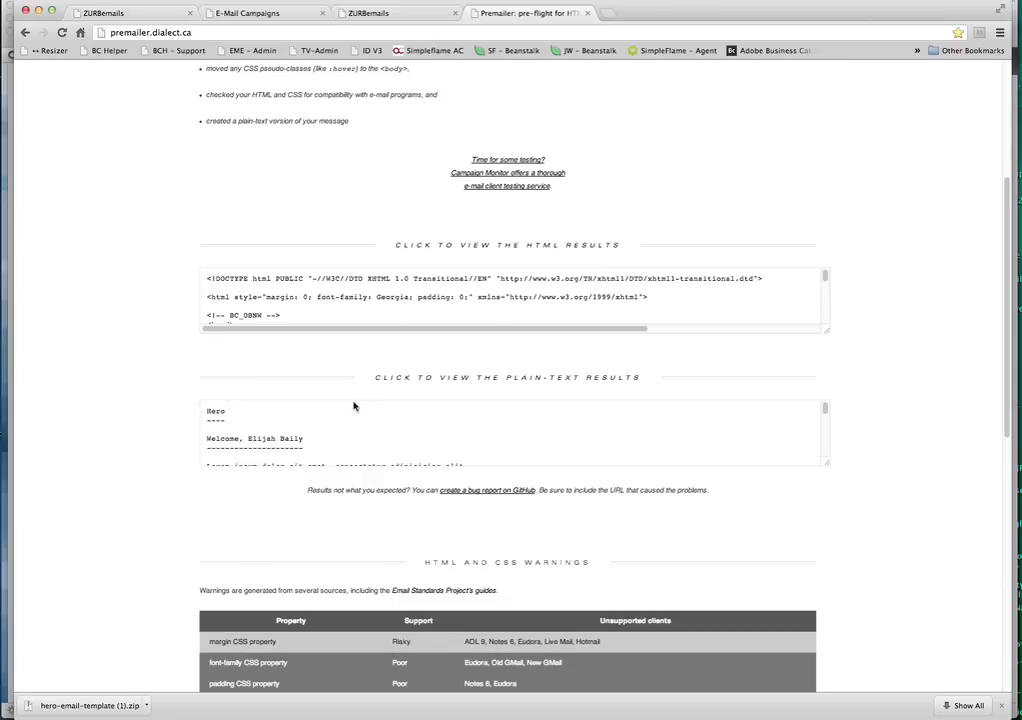
{"action": "left_click", "coordinate": [420, 314]}
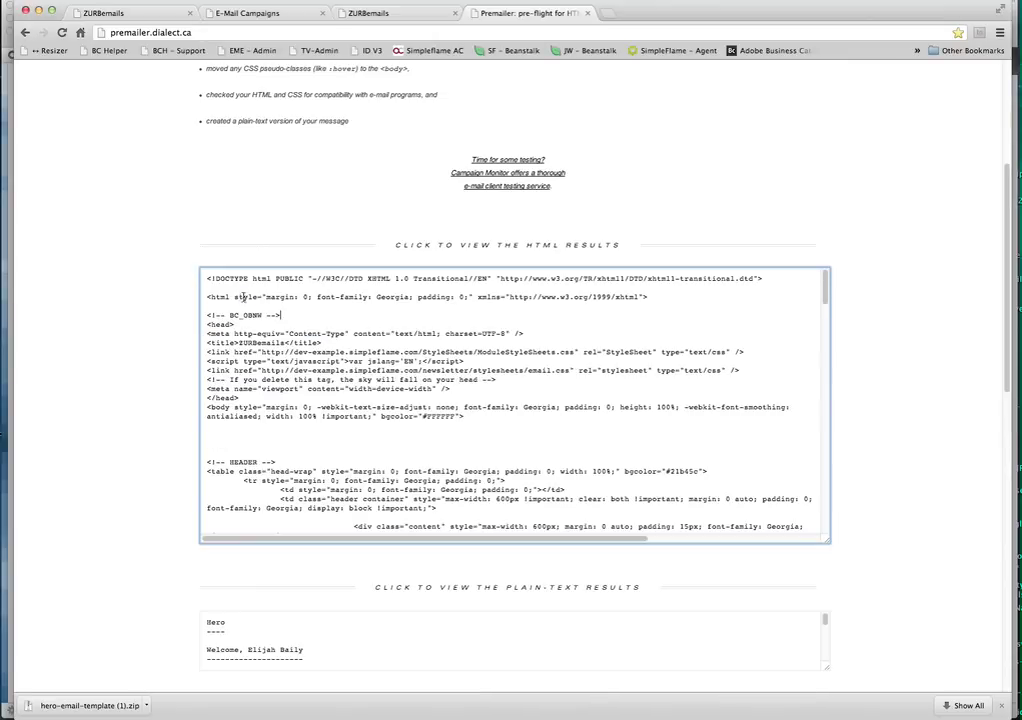
{"action": "left_click_drag", "start_coordinate": [236, 297], "coordinate": [515, 297]}
{"action": "left_click", "coordinate": [375, 297]}
{"action": "scroll", "coordinate": [417, 381], "scroll_direction": "down", "scroll_amount": 5}
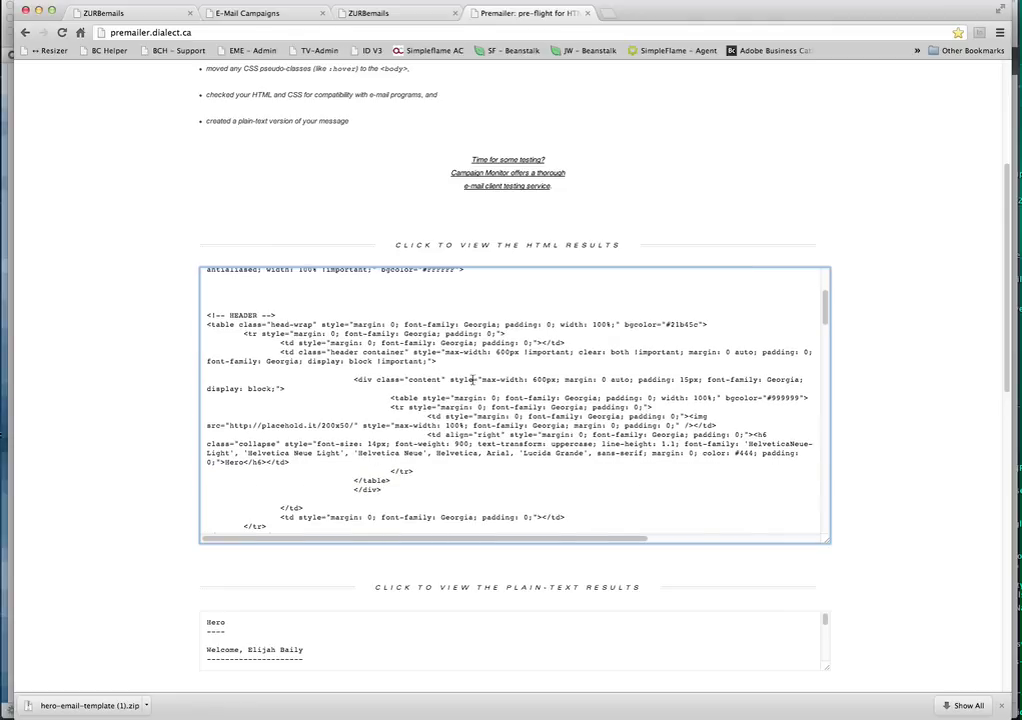
{"action": "scroll", "coordinate": [499, 386], "scroll_direction": "down", "scroll_amount": 8}
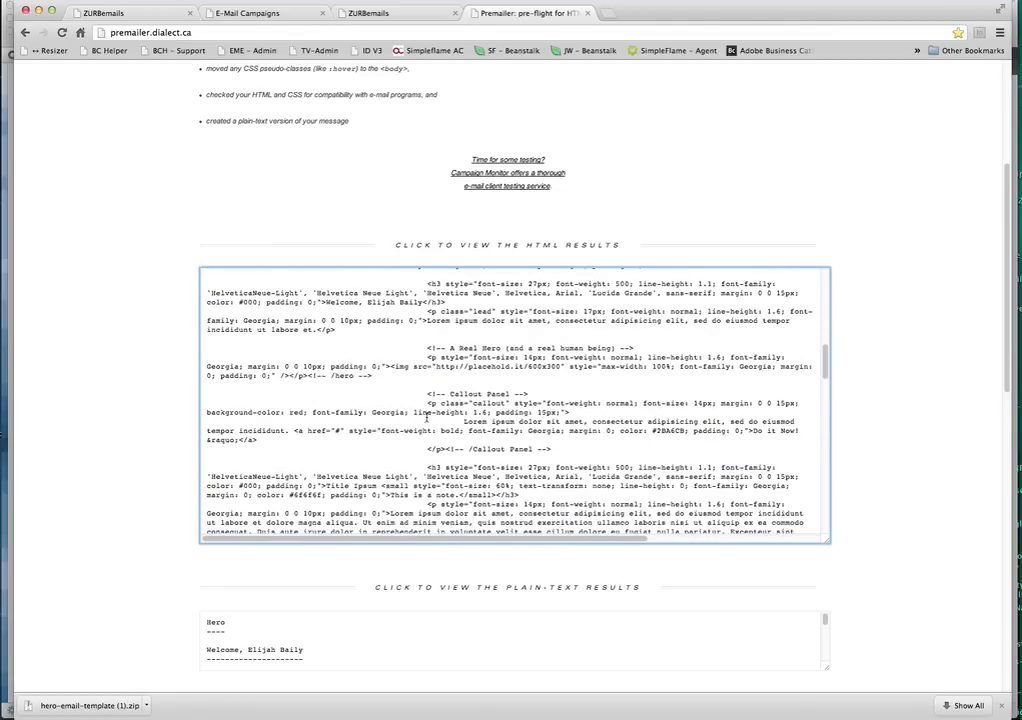
{"action": "scroll", "coordinate": [427, 418], "scroll_direction": "down", "scroll_amount": 4}
{"action": "scroll", "coordinate": [483, 420], "scroll_direction": "up", "scroll_amount": 8}
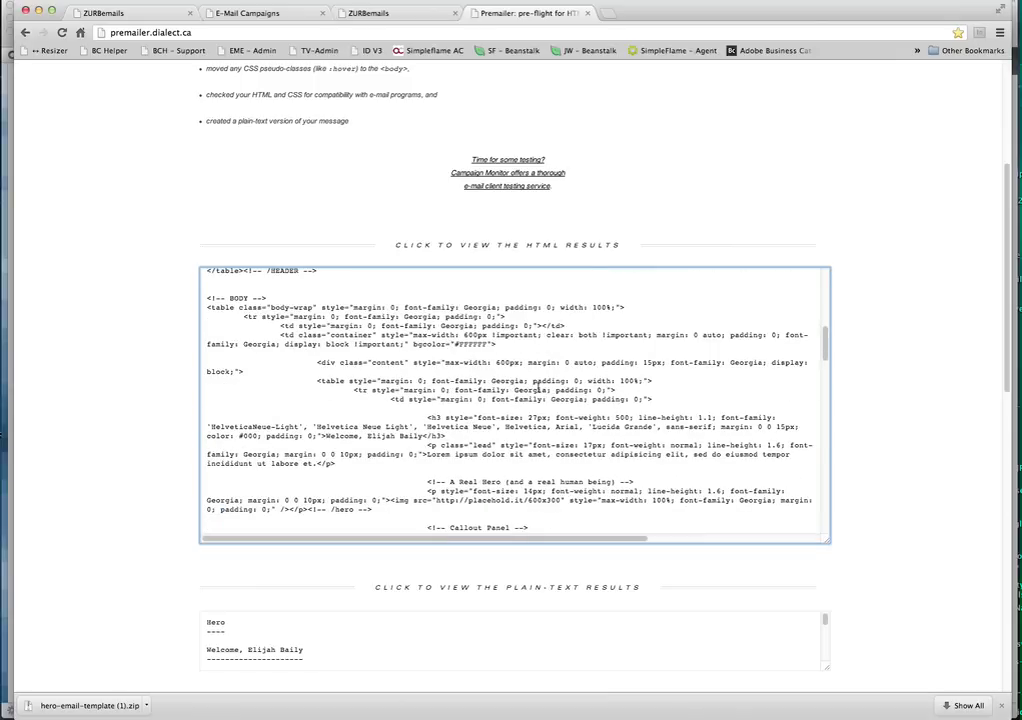
{"action": "scroll", "coordinate": [500, 395], "scroll_direction": "down", "scroll_amount": 2}
Step: Copy all of the Premailer HTML results and create the February Newsletter email campaign, proceeding to its Content stage
{"action": "key", "text": "super+a"}
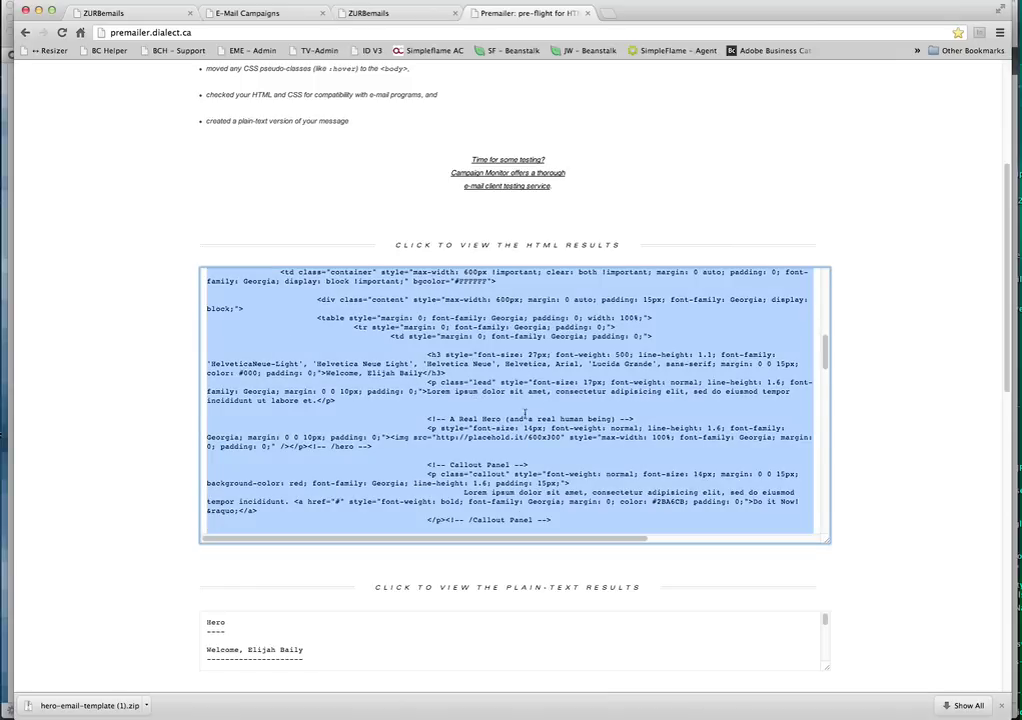
{"action": "left_click", "coordinate": [248, 14]}
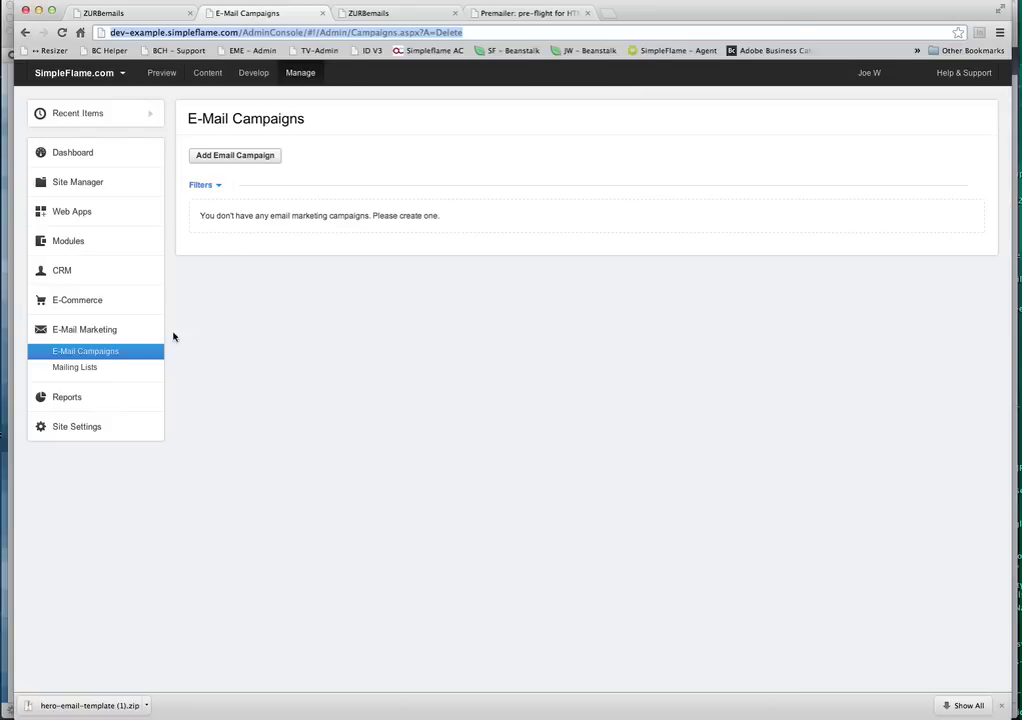
{"action": "left_click", "coordinate": [240, 365]}
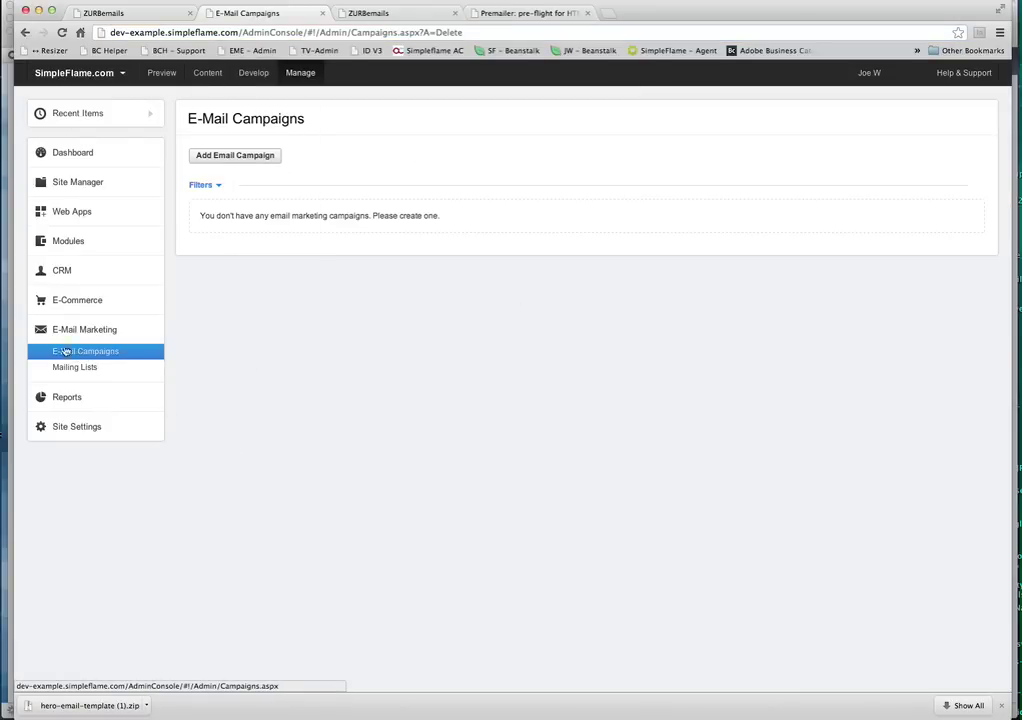
{"action": "left_click", "coordinate": [223, 157]}
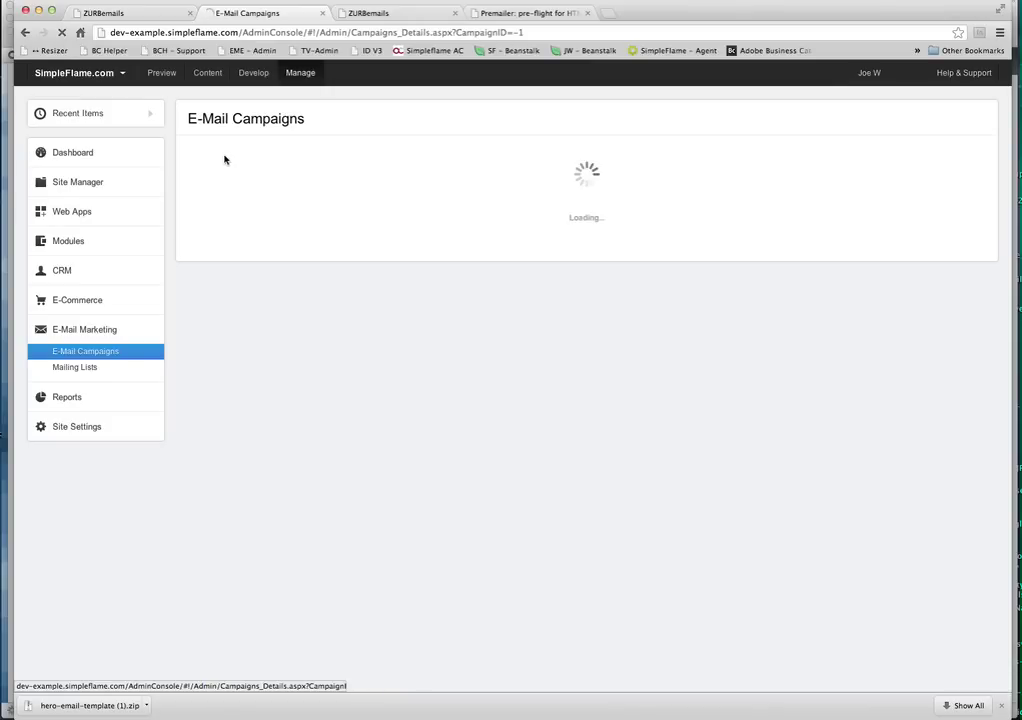
{"action": "left_click", "coordinate": [264, 502]}
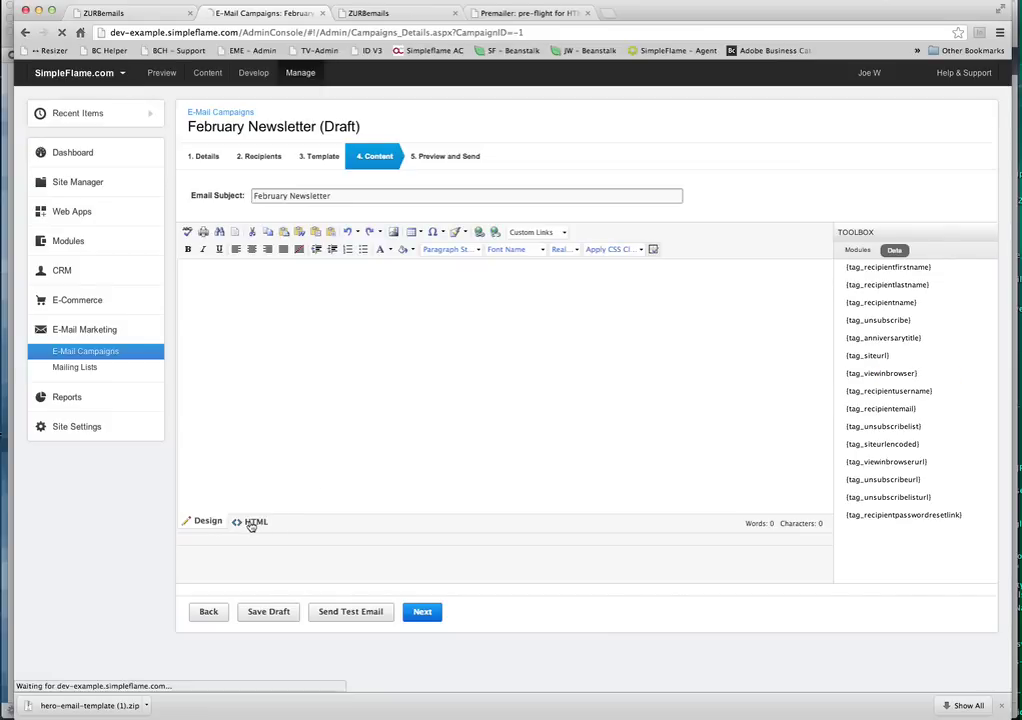
Step: Paste the copied HTML into the February Newsletter's content source, check it in design view and save the campaign as a draft
{"action": "left_click", "coordinate": [252, 523]}
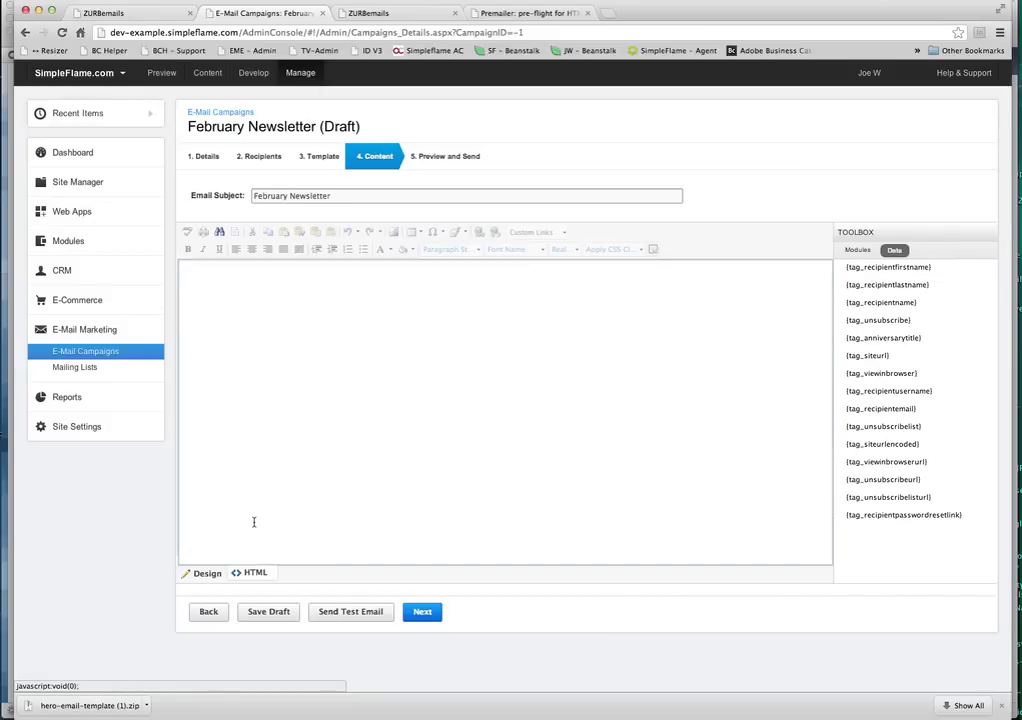
{"action": "key", "text": "super+v"}
{"action": "left_click", "coordinate": [205, 575]}
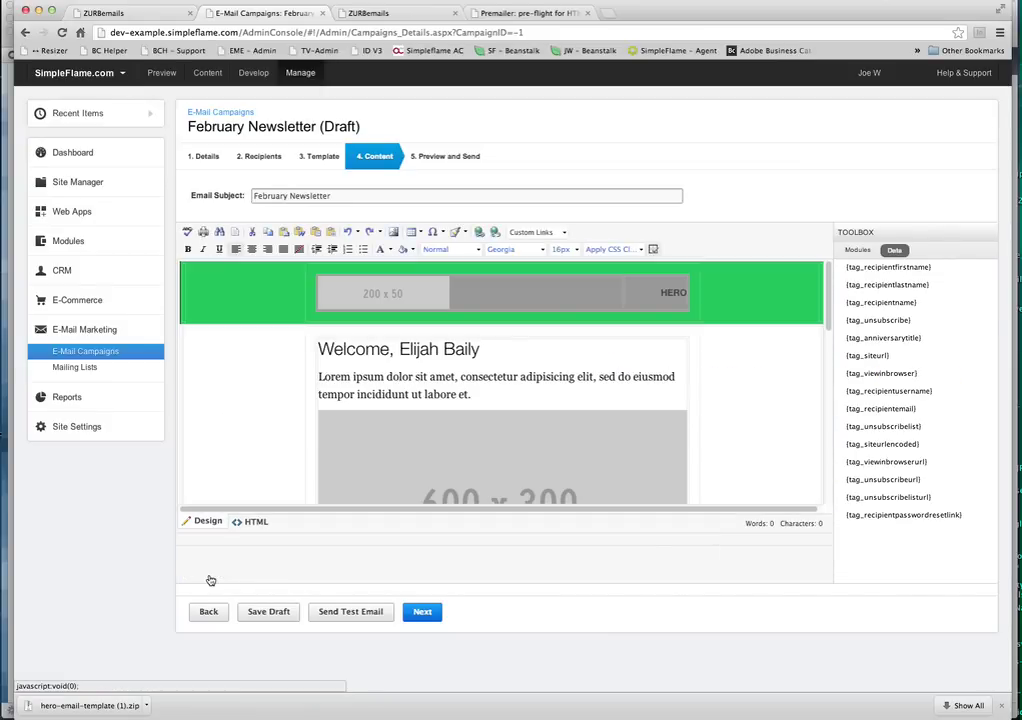
{"action": "left_click", "coordinate": [258, 616]}
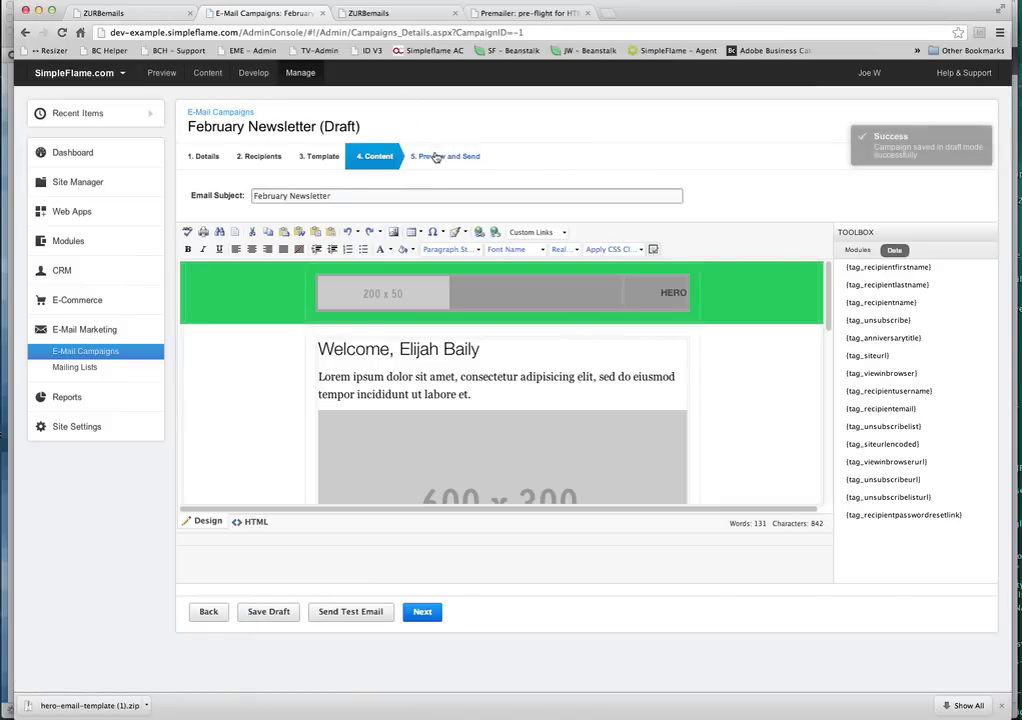
Step: Preview the February Newsletter campaign and look through the whole email down to its footer links
{"action": "left_click", "coordinate": [438, 158]}
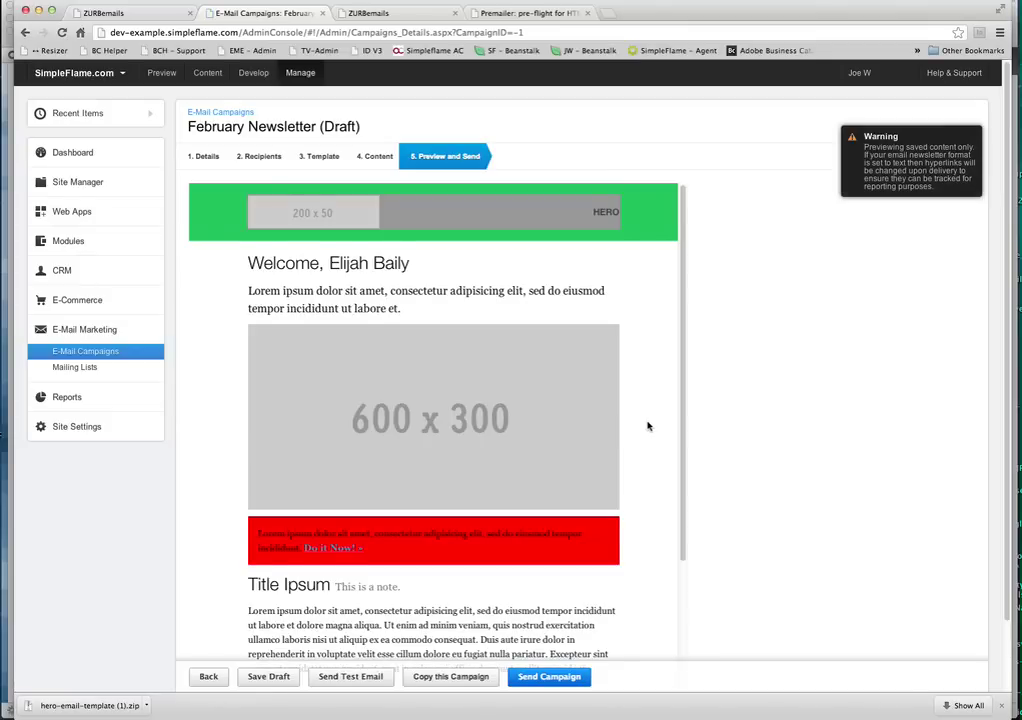
{"action": "scroll", "coordinate": [648, 426], "scroll_direction": "down", "scroll_amount": 4}
{"action": "scroll", "coordinate": [522, 406], "scroll_direction": "up", "scroll_amount": 4}
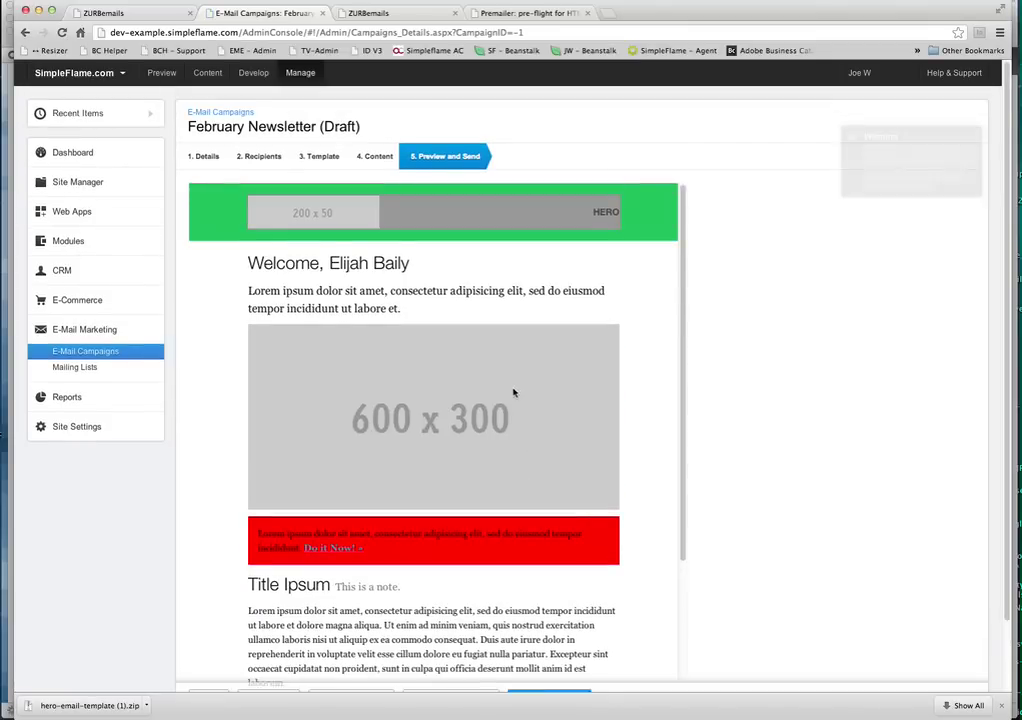
{"action": "scroll", "coordinate": [696, 438], "scroll_direction": "down", "scroll_amount": 2}
{"action": "scroll", "coordinate": [664, 488], "scroll_direction": "down", "scroll_amount": 3}
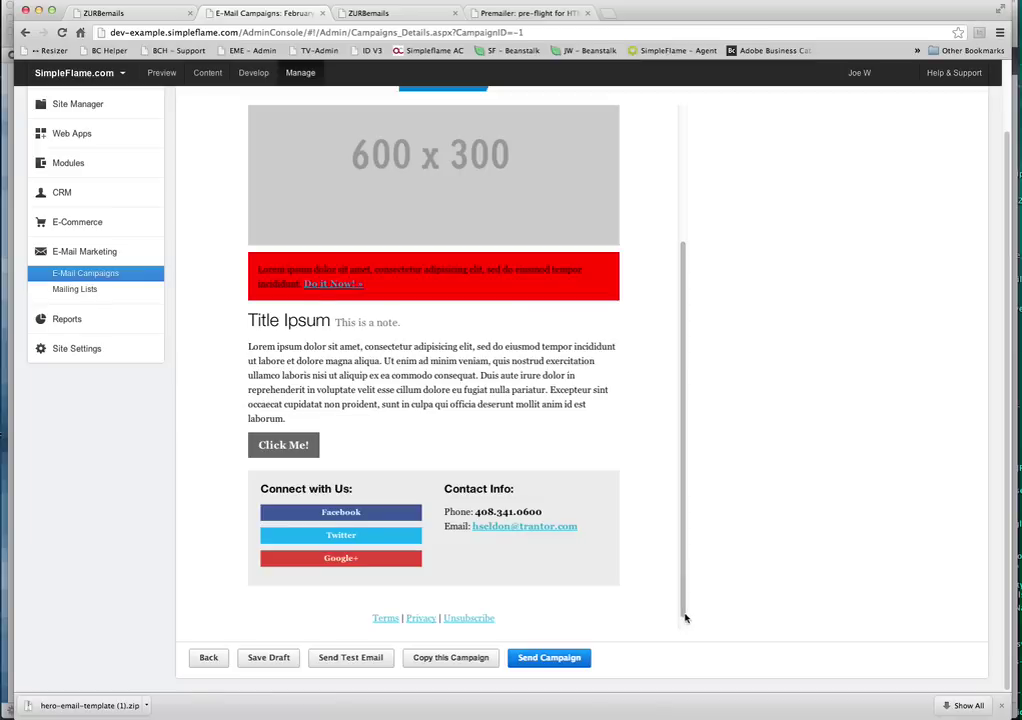
Step: Send a test email of the February Newsletter campaign to the prefilled recipient address
{"action": "scroll", "coordinate": [636, 582], "scroll_direction": "down", "scroll_amount": 1}
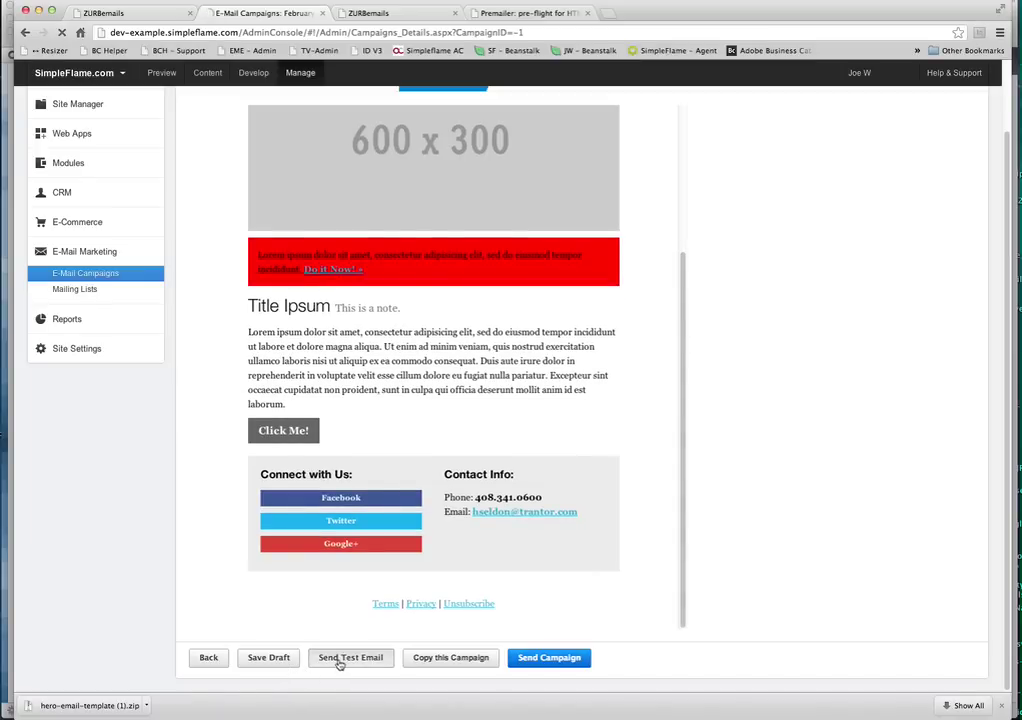
{"action": "left_click", "coordinate": [341, 658]}
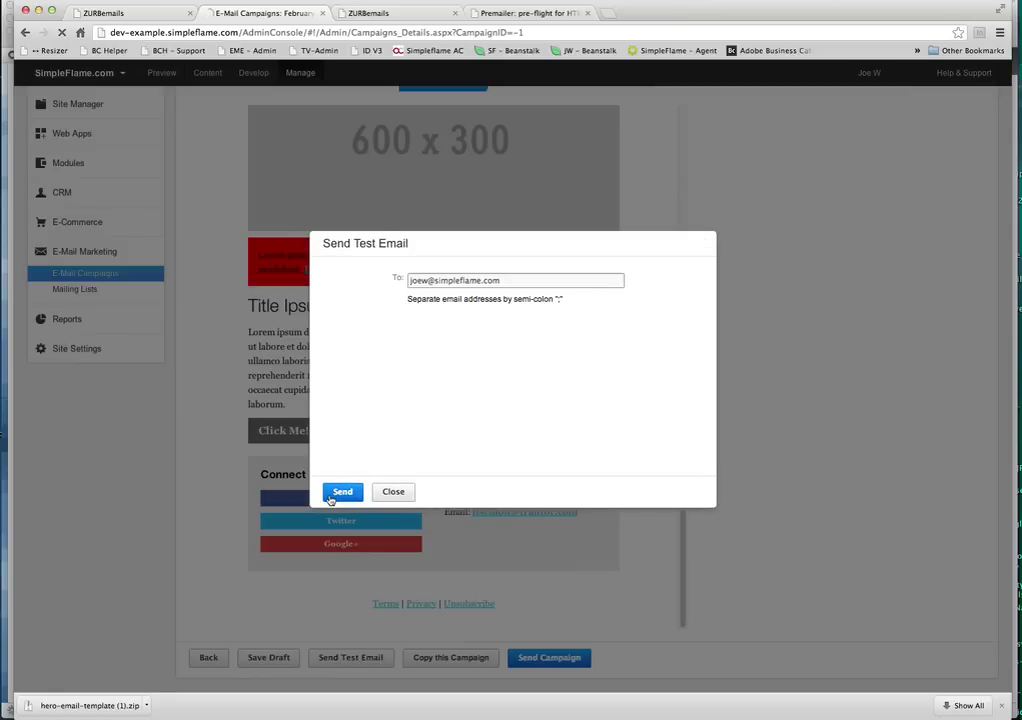
{"action": "left_click", "coordinate": [335, 493]}
{"action": "scroll", "coordinate": [260, 458], "scroll_direction": "up", "scroll_amount": 5}
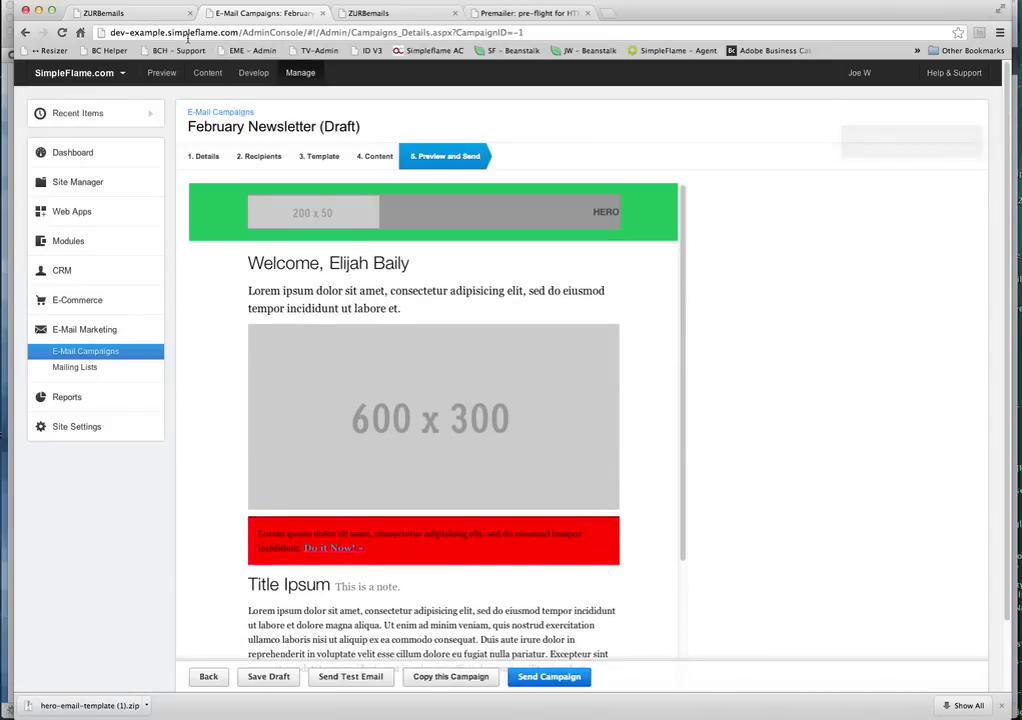
Step: Look over the published hero.html newsletter page in the browser for comparison with the campaign preview
{"action": "left_click", "coordinate": [122, 13]}
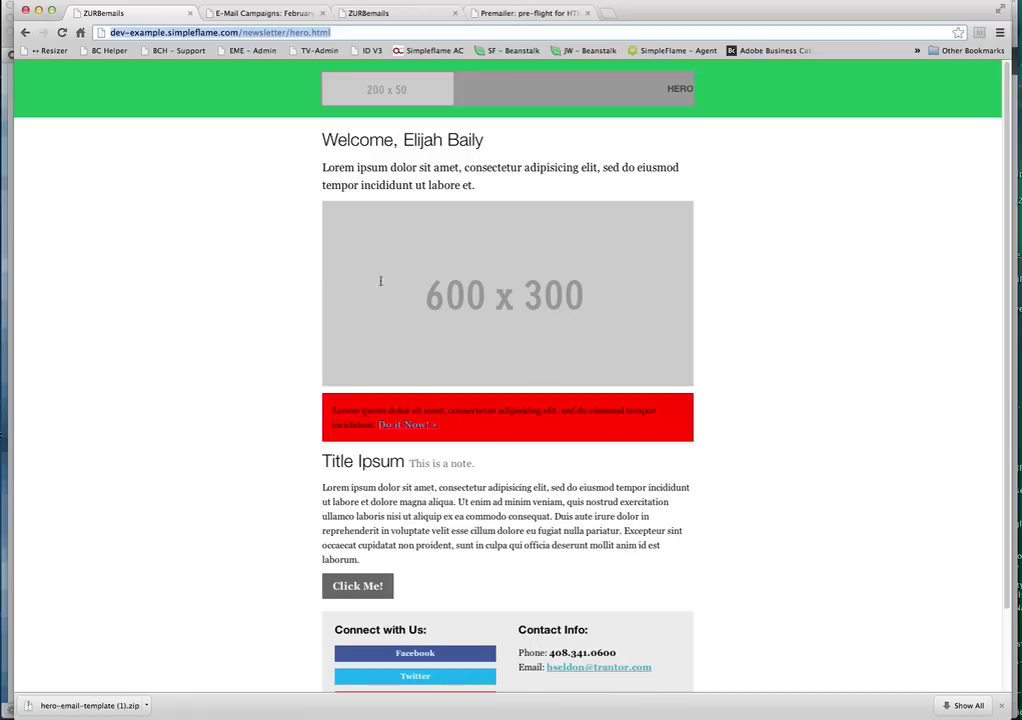
{"action": "scroll", "coordinate": [311, 298], "scroll_direction": "down", "scroll_amount": 3}
{"action": "scroll", "coordinate": [313, 298], "scroll_direction": "up", "scroll_amount": 3}
{"action": "left_click_drag", "start_coordinate": [1005, 716], "coordinate": [919, 700]}
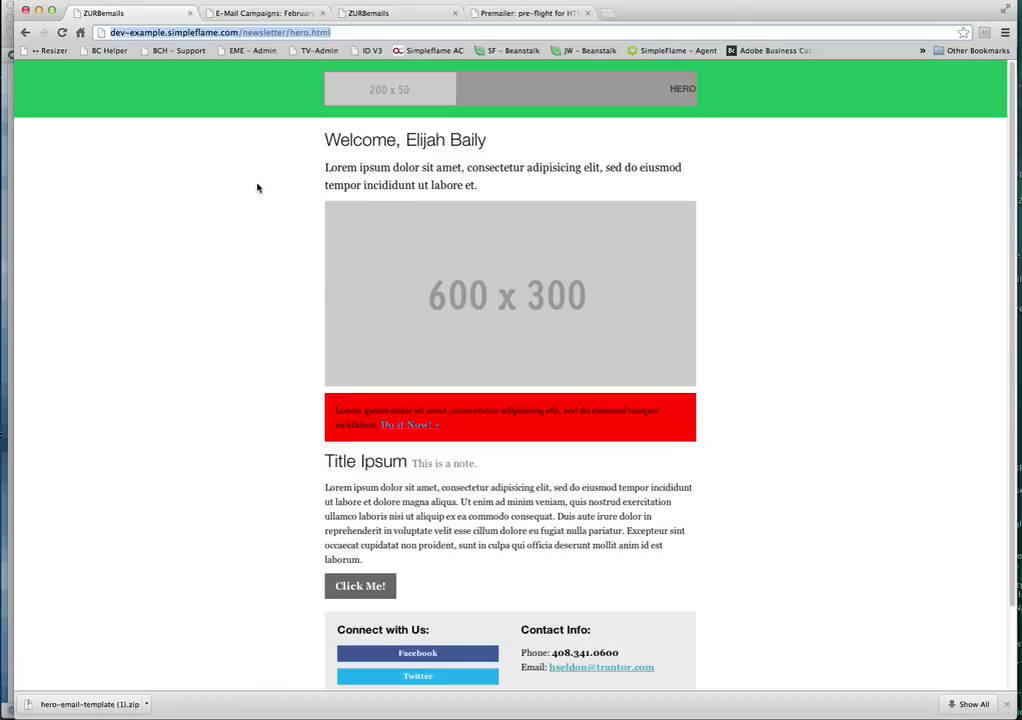
Step: Switch to the mail app, open the received February Newsletter test message and look through it down to the unsubscribe links
{"action": "left_click", "coordinate": [8, 219]}
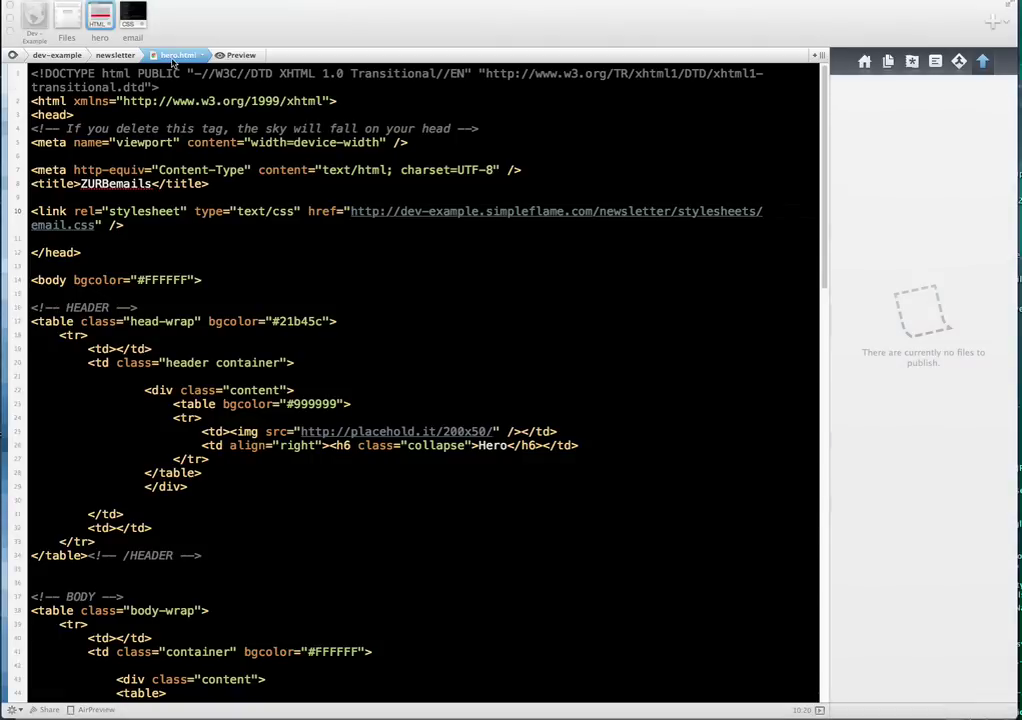
{"action": "key", "text": "super+Tab"}
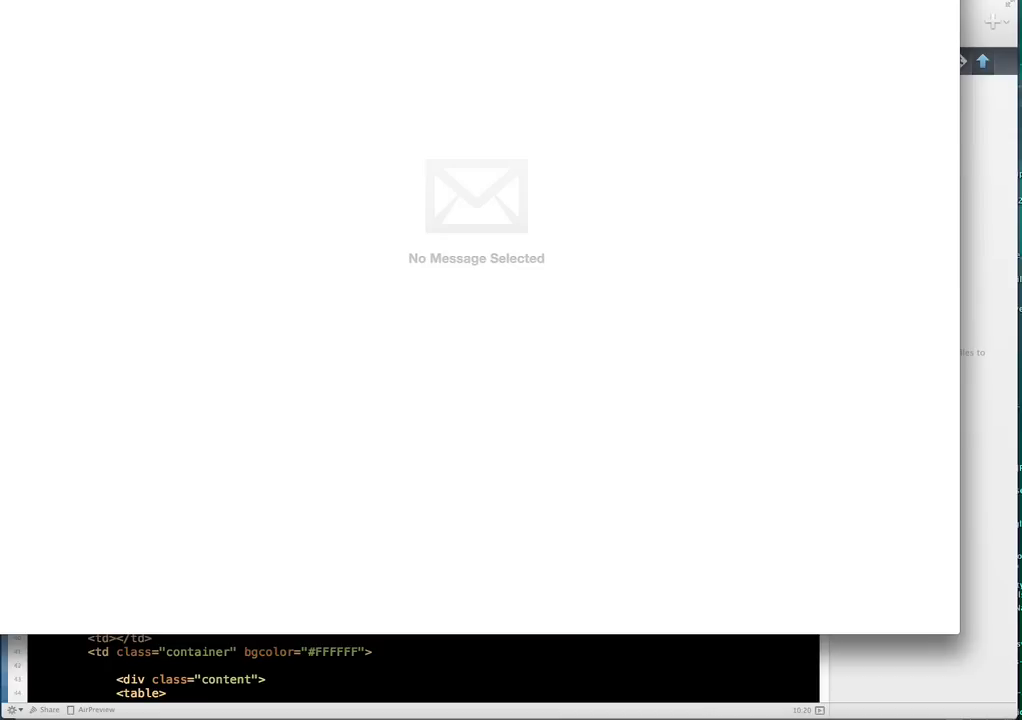
{"action": "key", "text": "Down"}
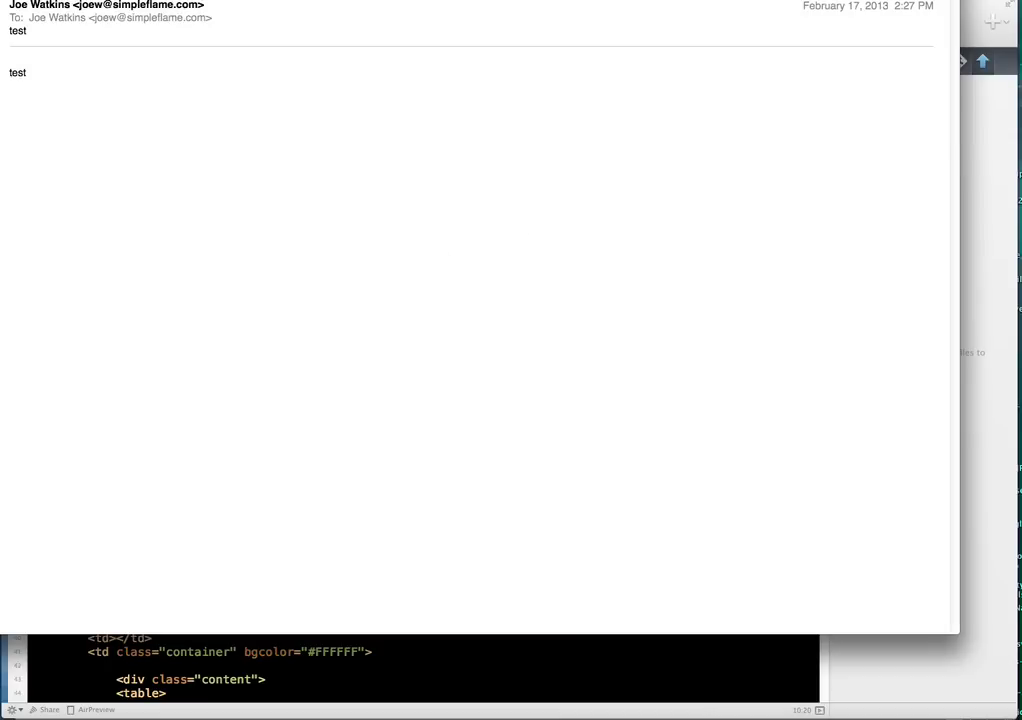
{"action": "key", "text": "Down"}
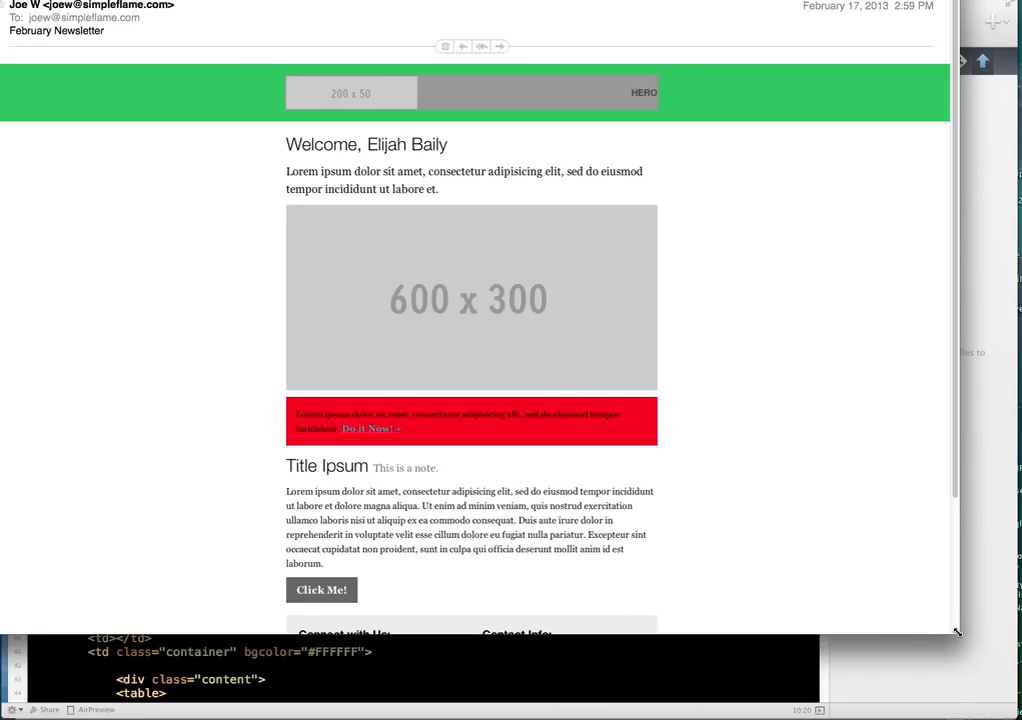
{"action": "scroll", "coordinate": [870, 545], "scroll_direction": "down", "scroll_amount": 3}
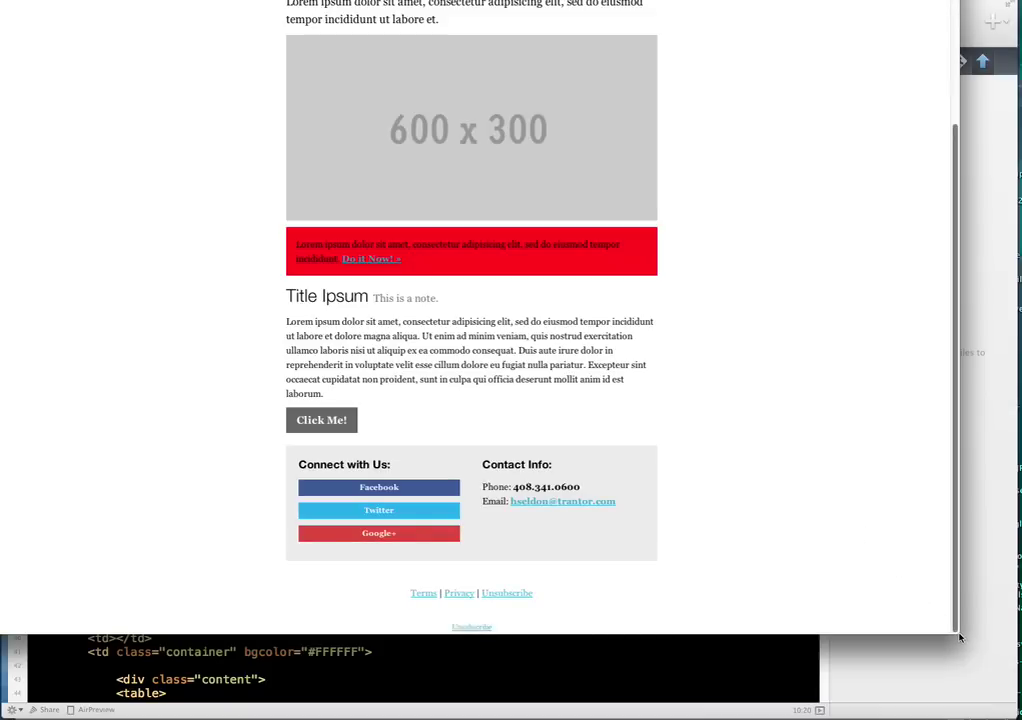
{"action": "scroll", "coordinate": [956, 632], "scroll_direction": "up", "scroll_amount": 1}
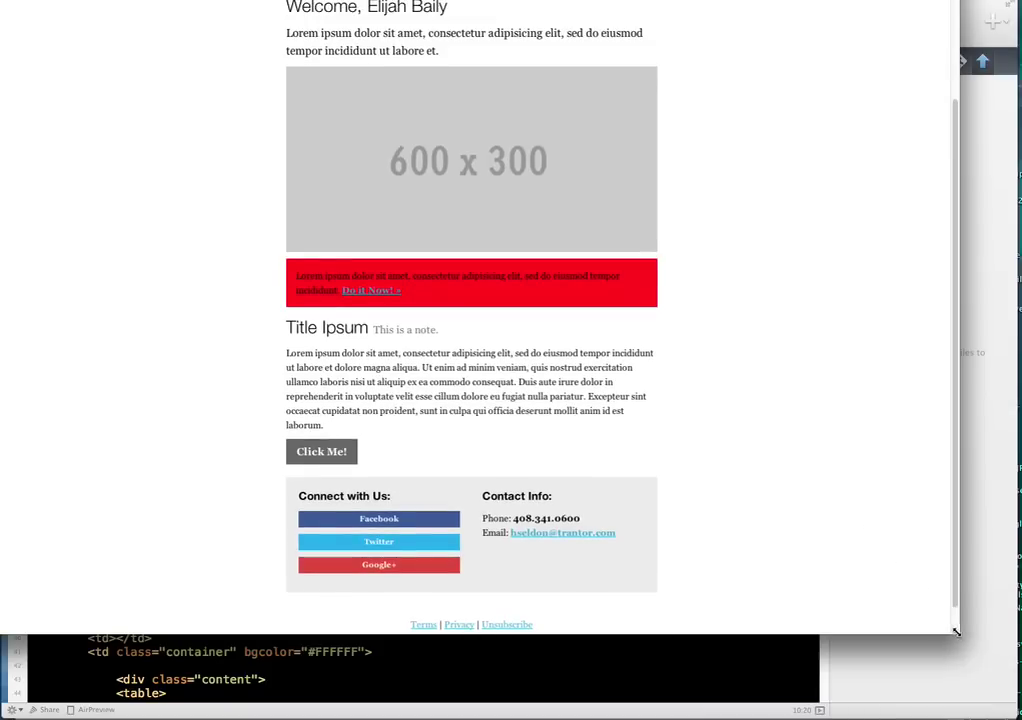
{"action": "scroll", "coordinate": [434, 593], "scroll_direction": "up", "scroll_amount": 2}
{"action": "scroll", "coordinate": [431, 590], "scroll_direction": "up", "scroll_amount": 3}
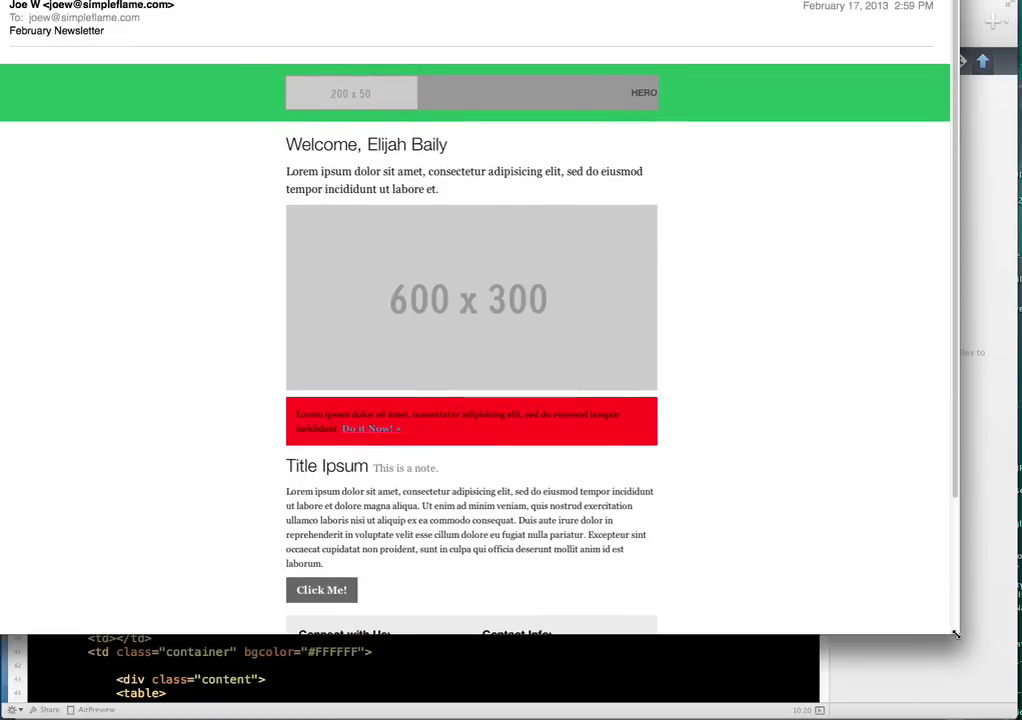
Step: Narrow the February Newsletter message window to phone width, examine the responsive layout down to the footer, and widen the window again
{"action": "left_click_drag", "start_coordinate": [955, 633], "coordinate": [431, 591]}
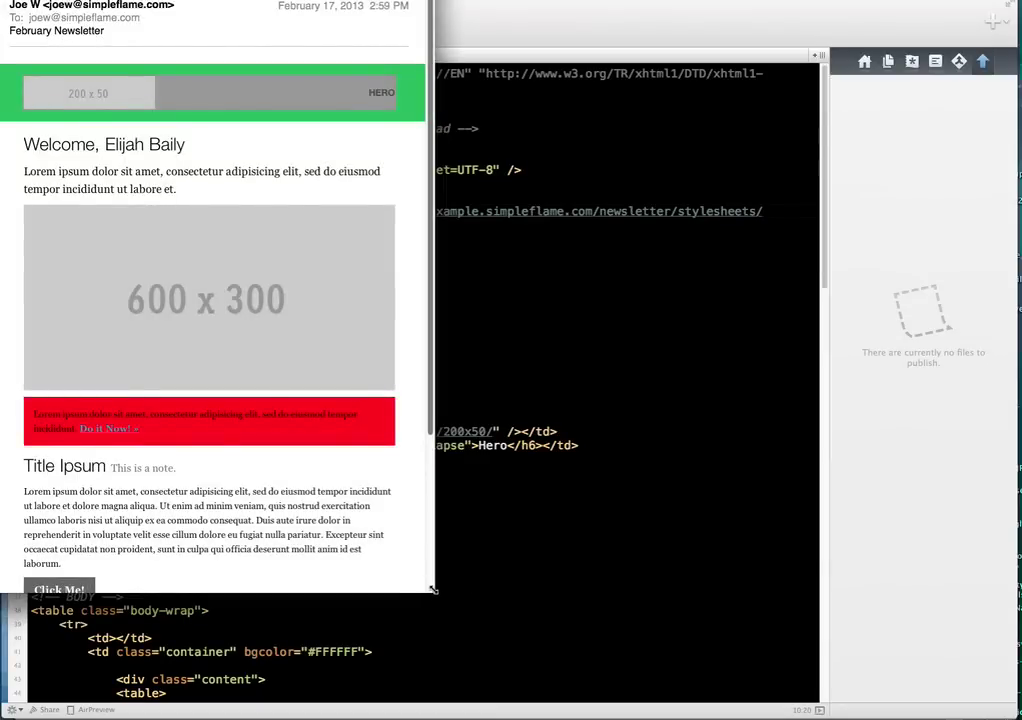
{"action": "left_click_drag", "start_coordinate": [396, 588], "coordinate": [296, 552]}
{"action": "left_click_drag", "start_coordinate": [229, 524], "coordinate": [230, 526]}
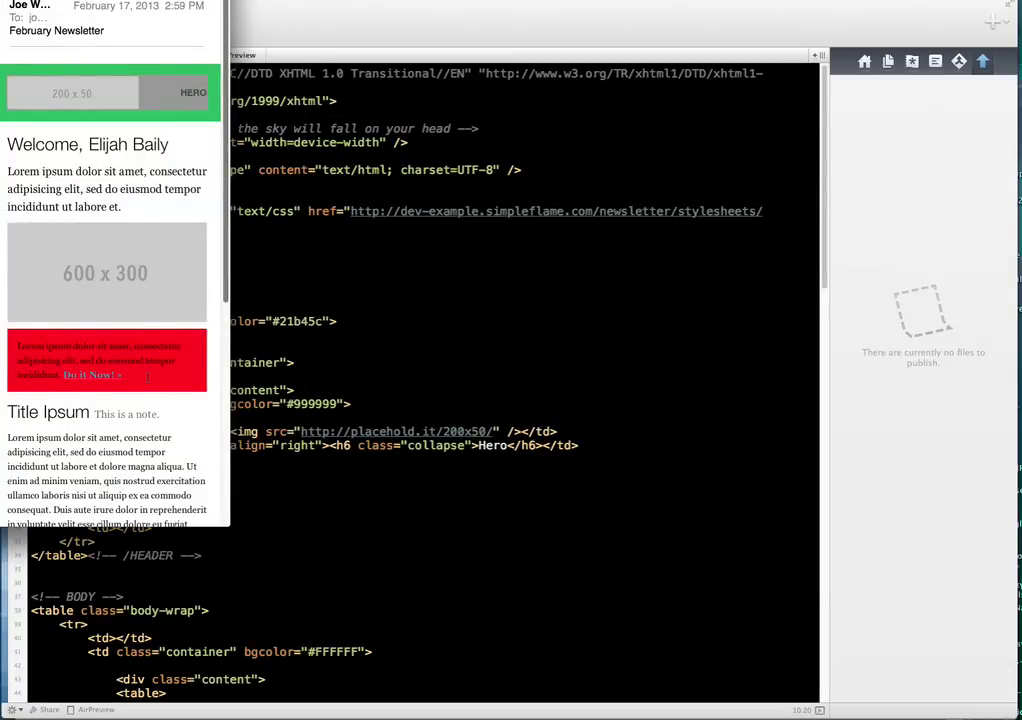
{"action": "scroll", "coordinate": [140, 350], "scroll_direction": "down", "scroll_amount": 2}
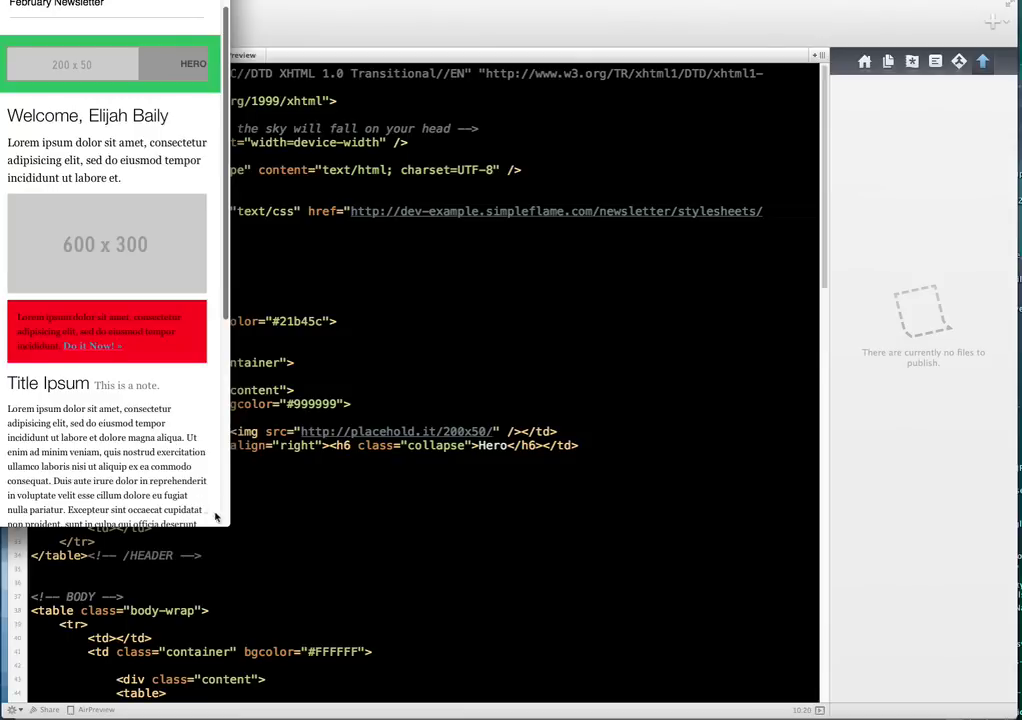
{"action": "scroll", "coordinate": [180, 418], "scroll_direction": "down", "scroll_amount": 5}
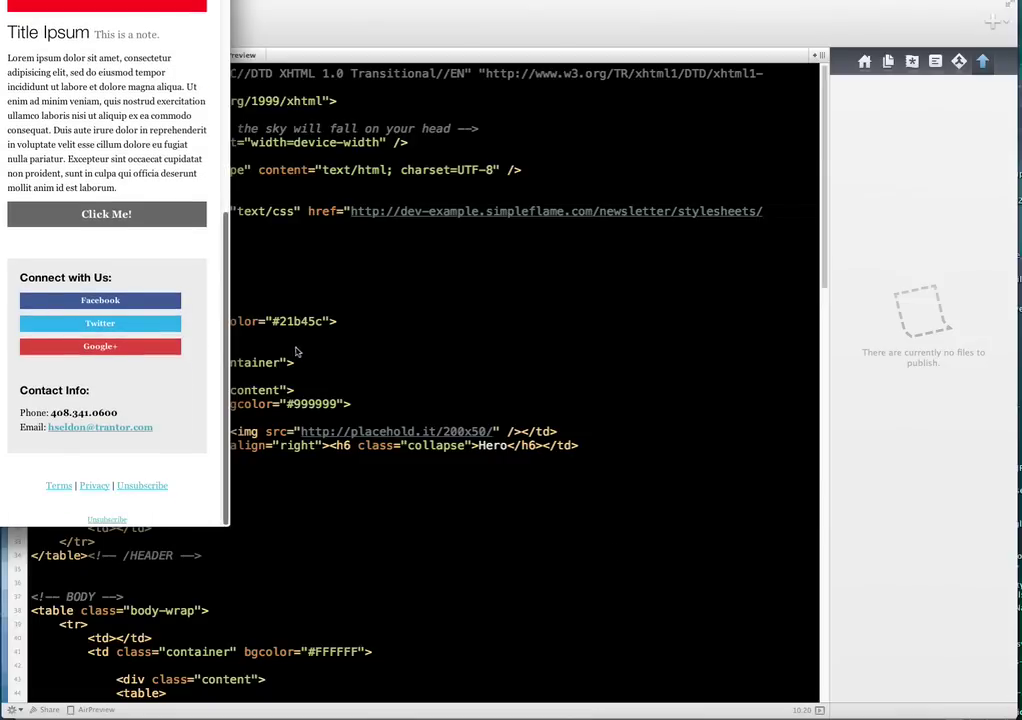
{"action": "scroll", "coordinate": [225, 519], "scroll_direction": "up", "scroll_amount": 3}
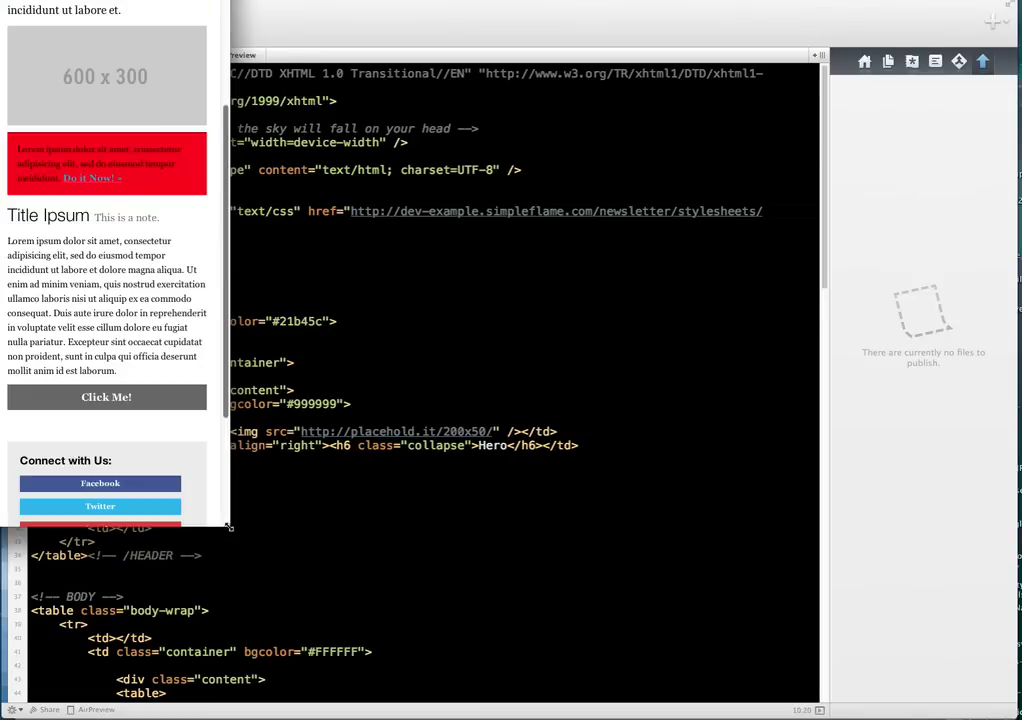
{"action": "left_click", "coordinate": [237, 506]}
{"action": "key", "text": "super+Tab"}
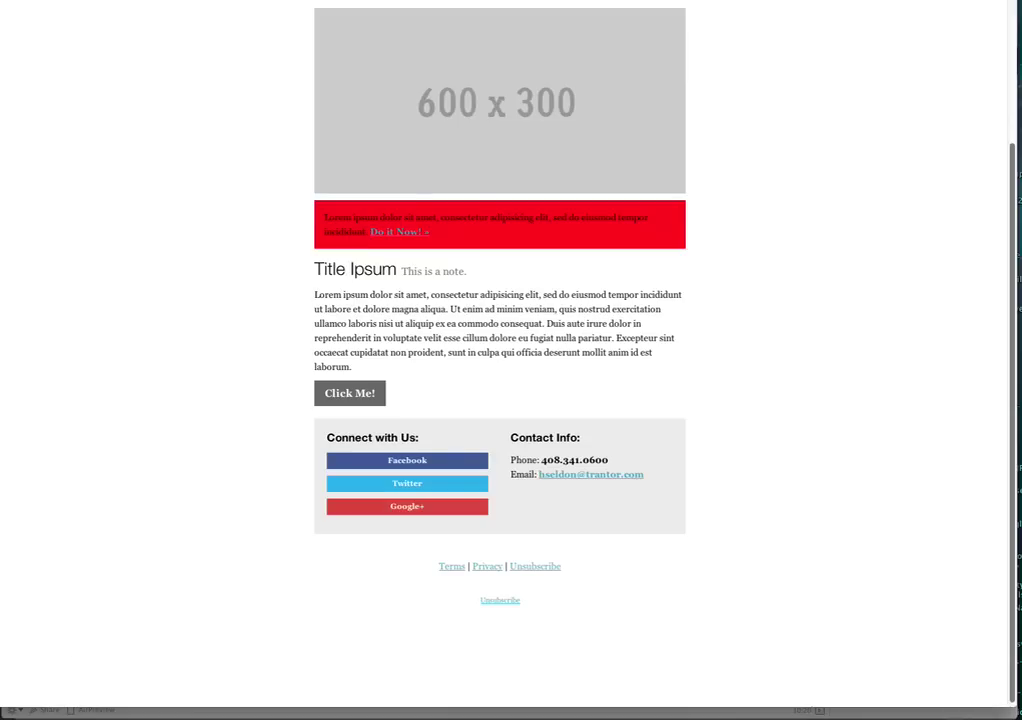
Step: Switch to the code editor, examine hero.html's body markup and the paragraph under Title Ipsum, and preview the page down to its footer links
{"action": "key", "text": "super+Tab"}
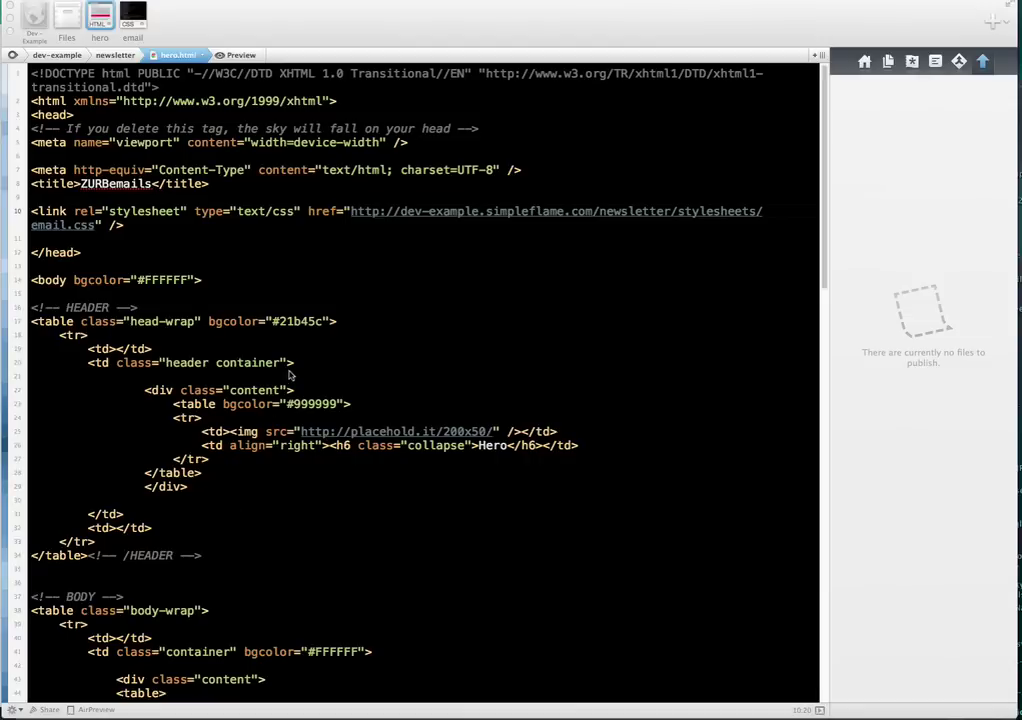
{"action": "scroll", "coordinate": [270, 390], "scroll_direction": "down", "scroll_amount": 1}
{"action": "scroll", "coordinate": [270, 390], "scroll_direction": "down", "scroll_amount": 4}
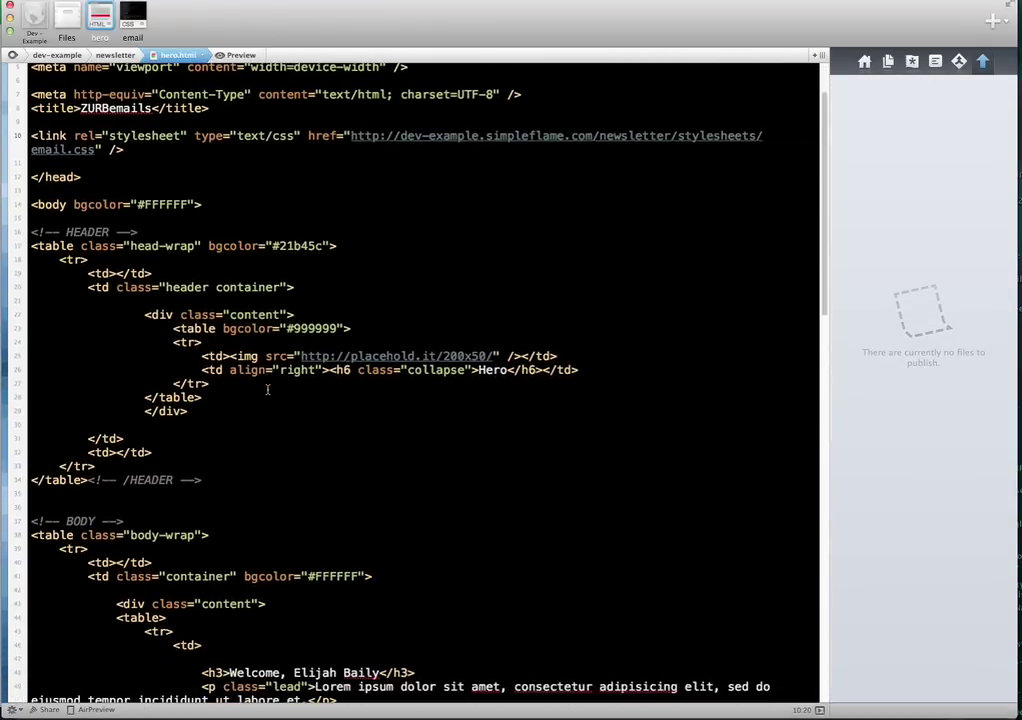
{"action": "scroll", "coordinate": [160, 93], "scroll_direction": "down", "scroll_amount": 10}
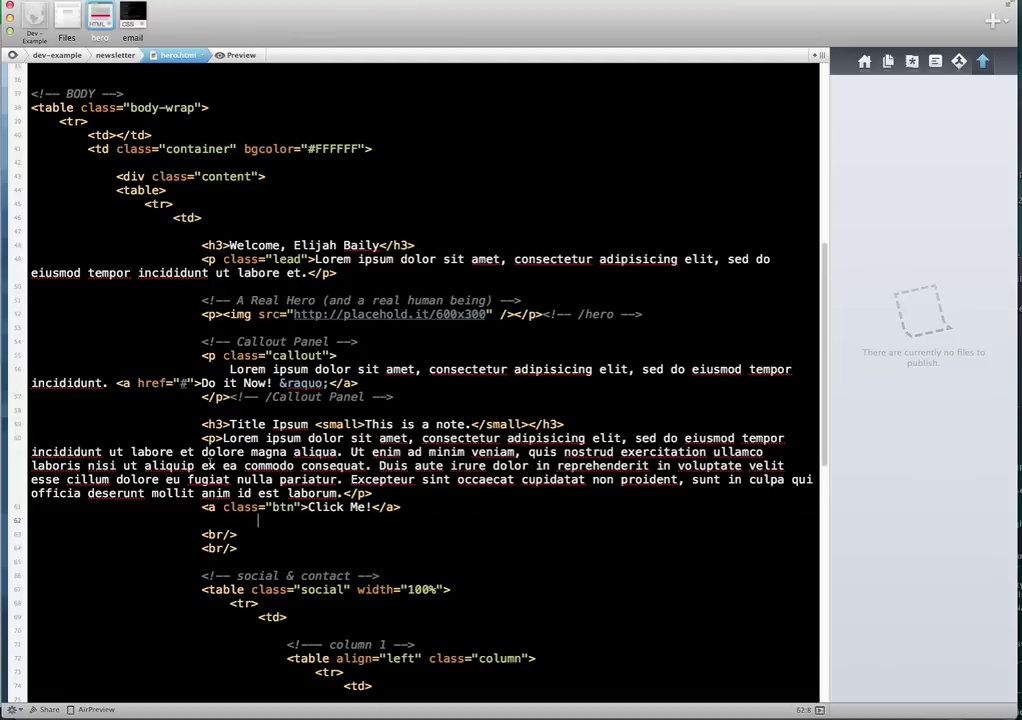
{"action": "left_click_drag", "start_coordinate": [202, 438], "coordinate": [373, 493]}
{"action": "scroll", "coordinate": [211, 352], "scroll_direction": "down", "scroll_amount": 1}
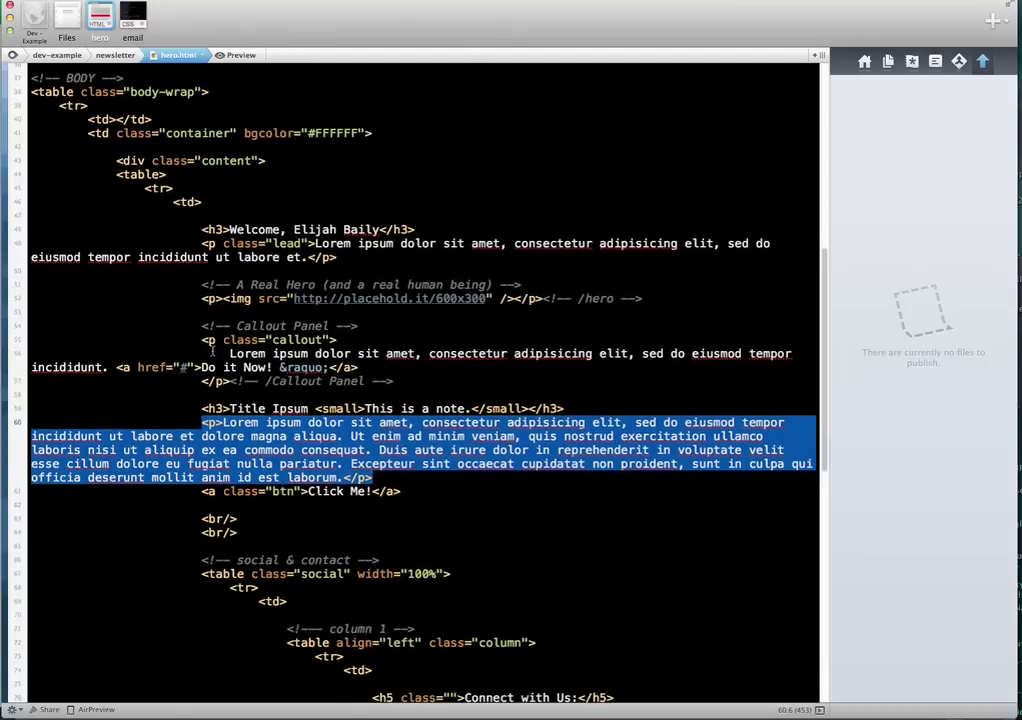
{"action": "scroll", "coordinate": [211, 352], "scroll_direction": "down", "scroll_amount": 5}
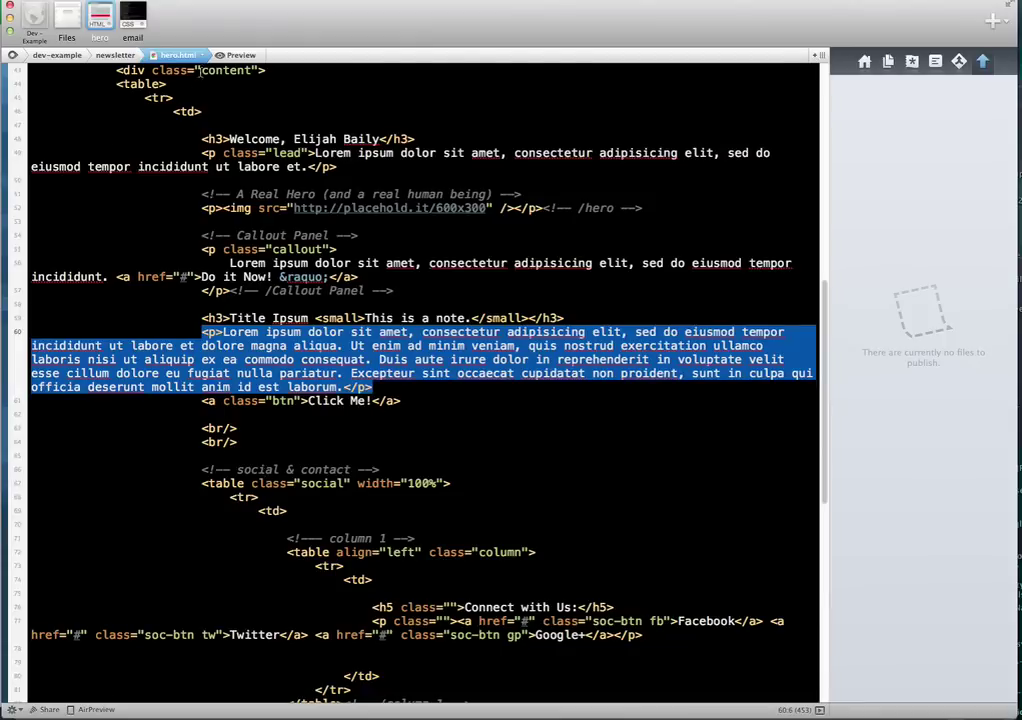
{"action": "left_click", "coordinate": [238, 56]}
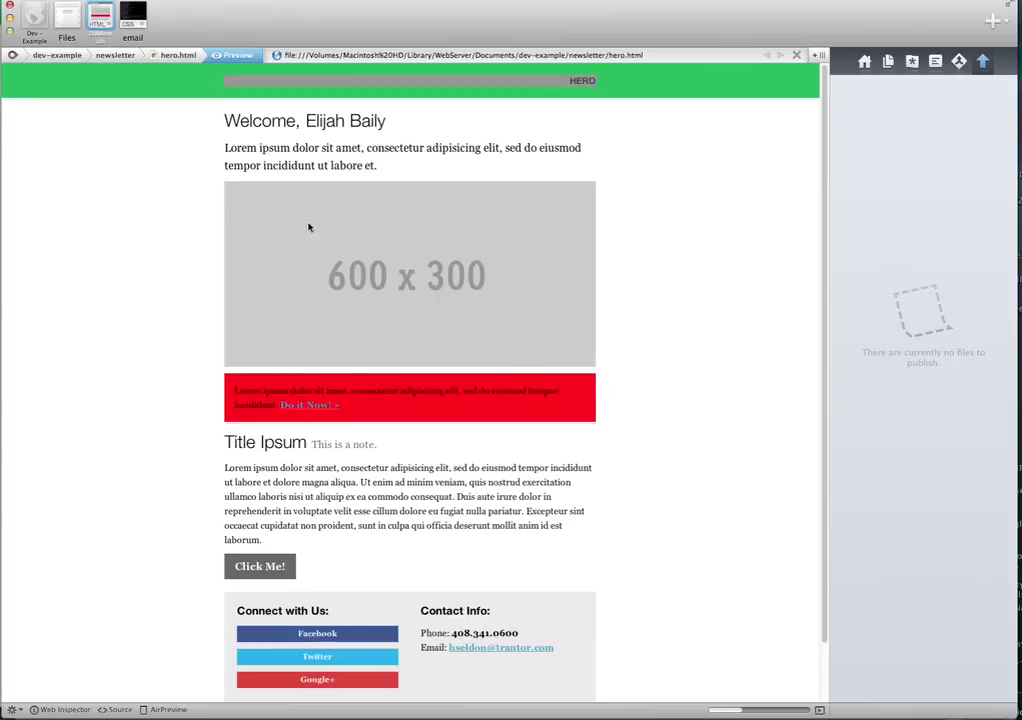
{"action": "scroll", "coordinate": [264, 444], "scroll_direction": "down", "scroll_amount": 3}
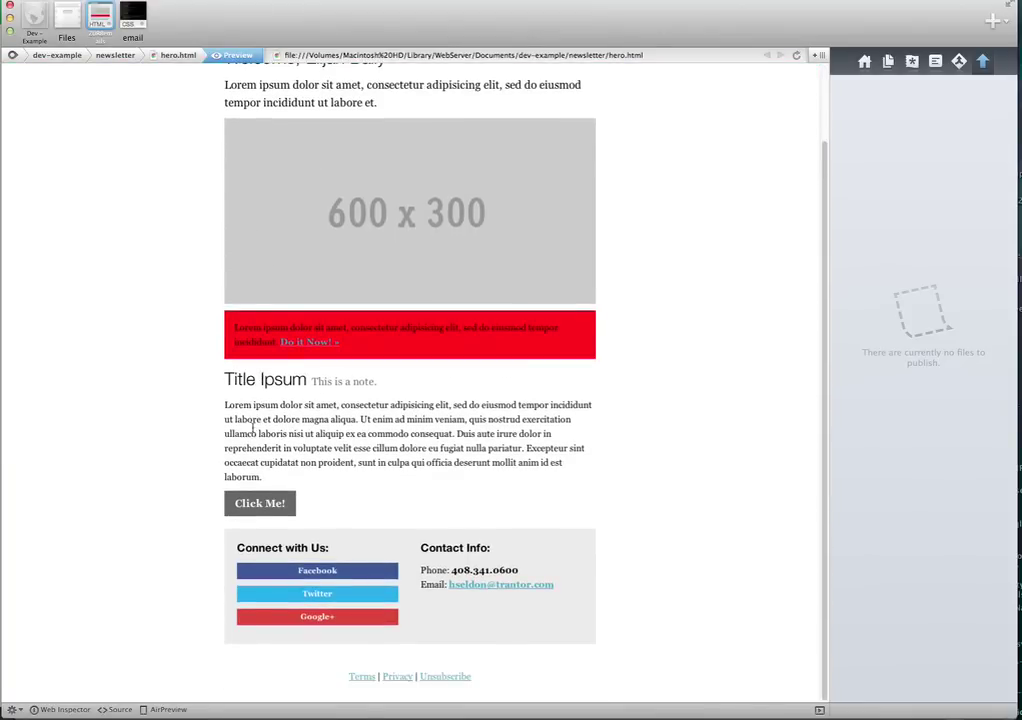